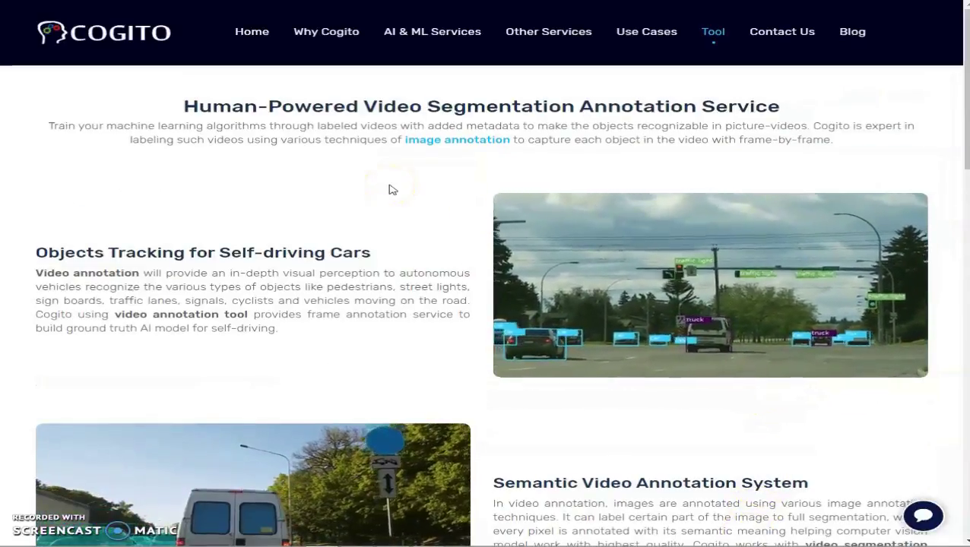
- Review the self-driving object tracking and semantic annotation sections of the video annotation service page
scroll(392, 189, down, 2)
scroll(397, 189, up, 1)
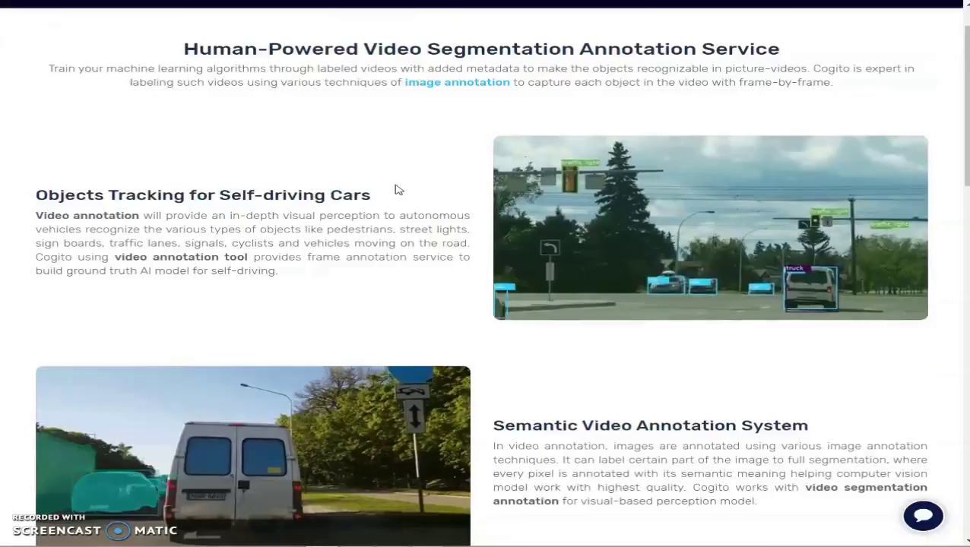
scroll(397, 189, up, 1)
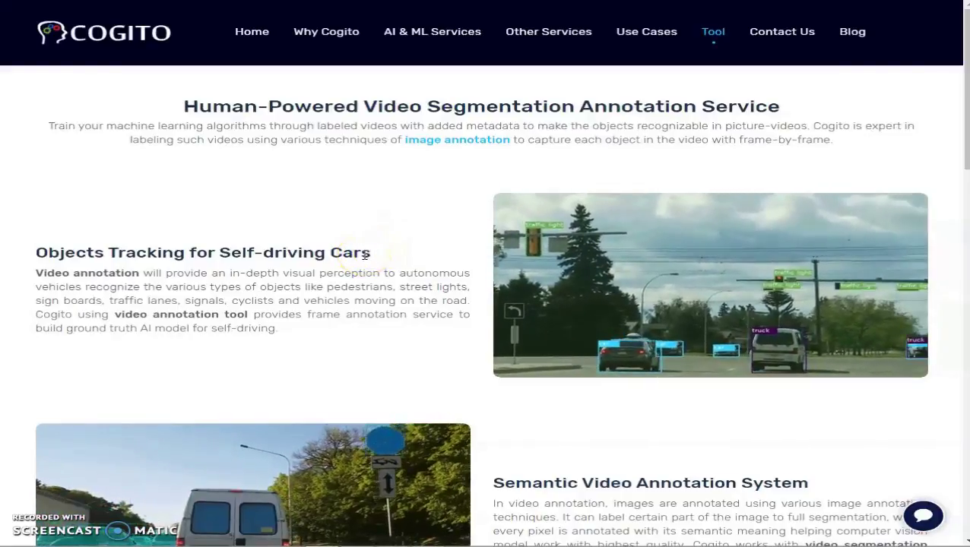
scroll(365, 257, down, 2)
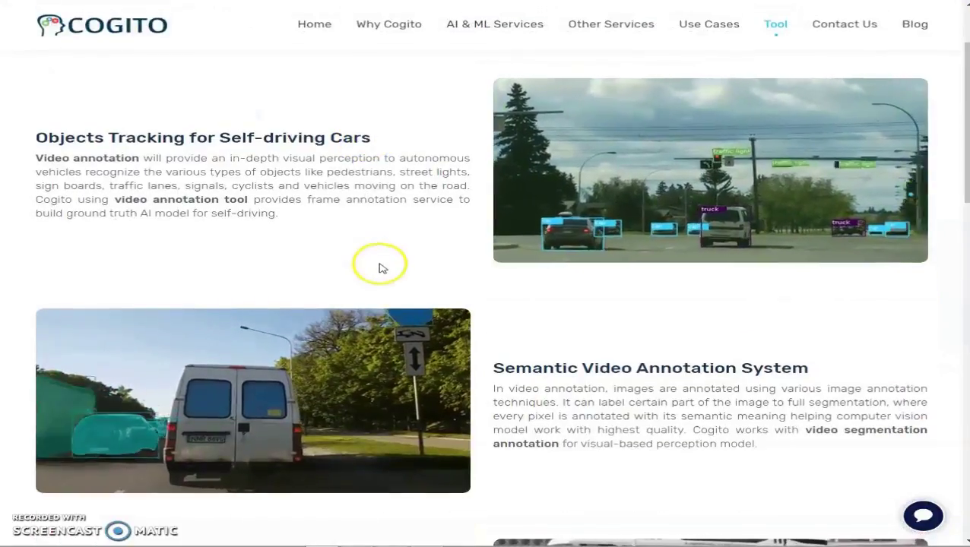
scroll(380, 265, up, 2)
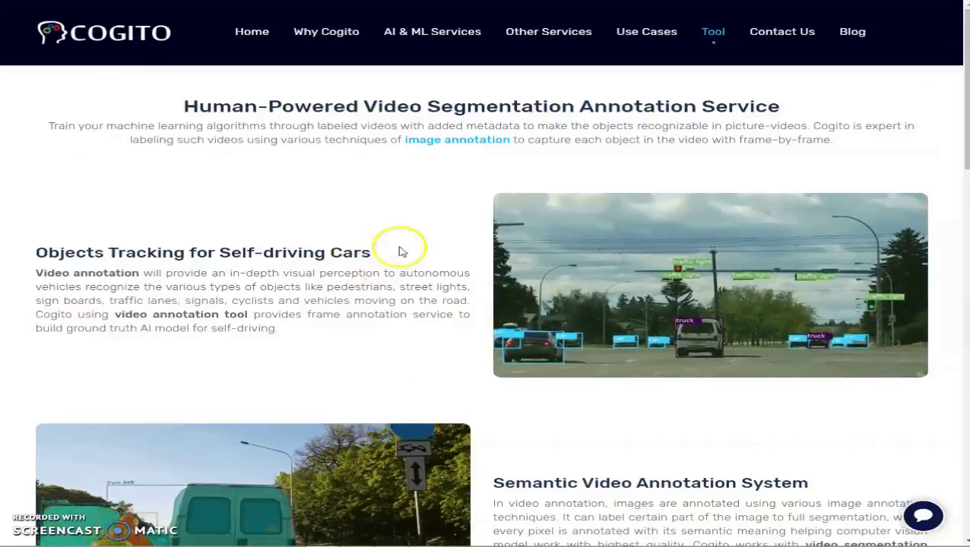
- Open the Bounding Box Annotation tool page and review its self-driving, ecommerce, insurance damage and image annotation sections
mouse_move(713, 32)
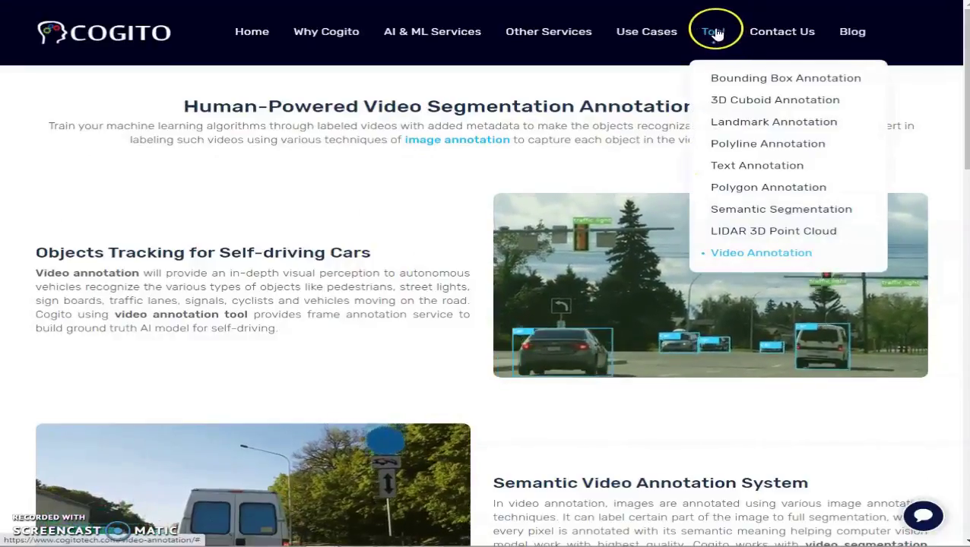
click(771, 84)
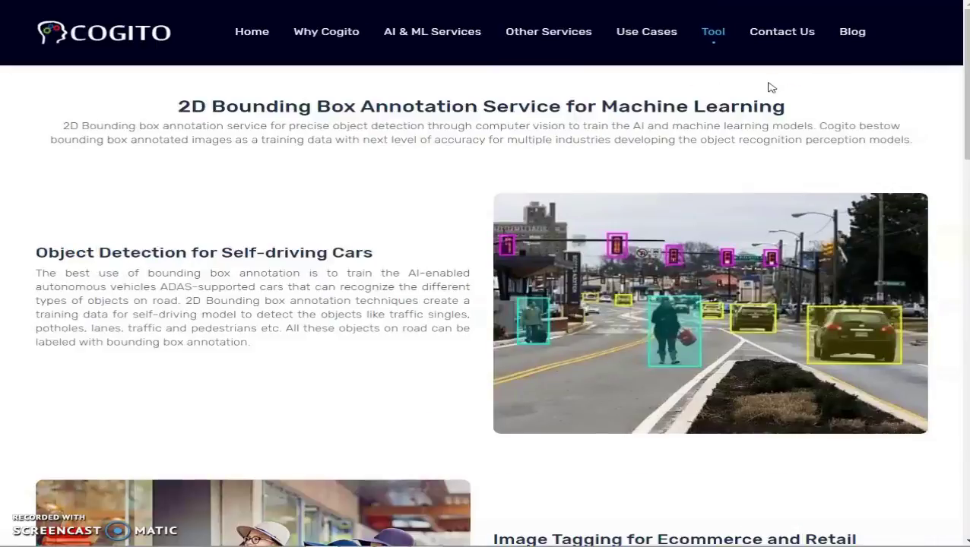
scroll(715, 129, down, 1)
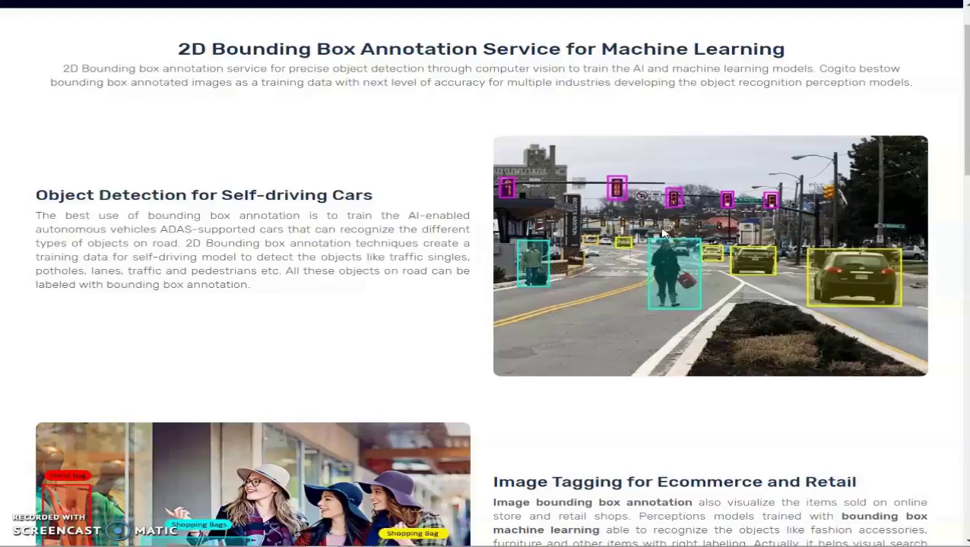
scroll(631, 268, down, 5)
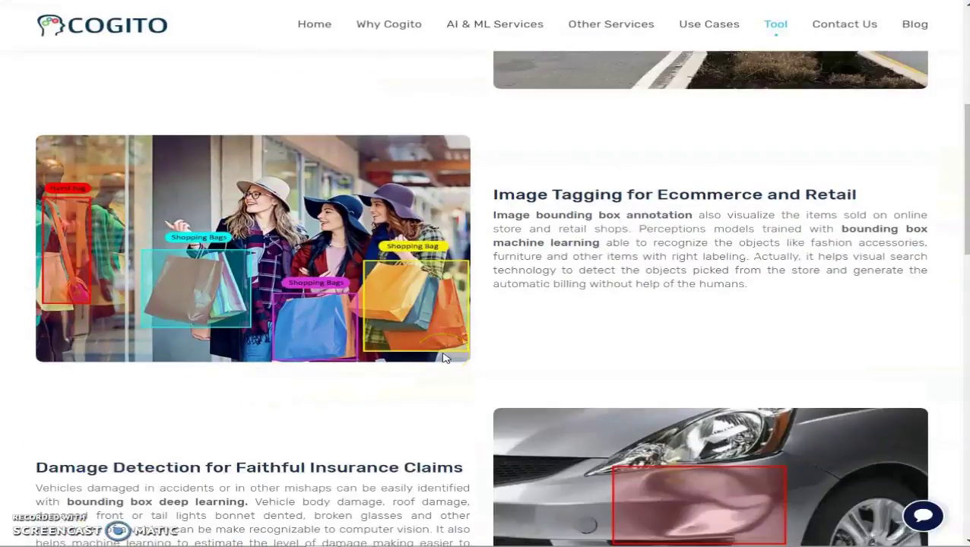
scroll(446, 358, down, 3)
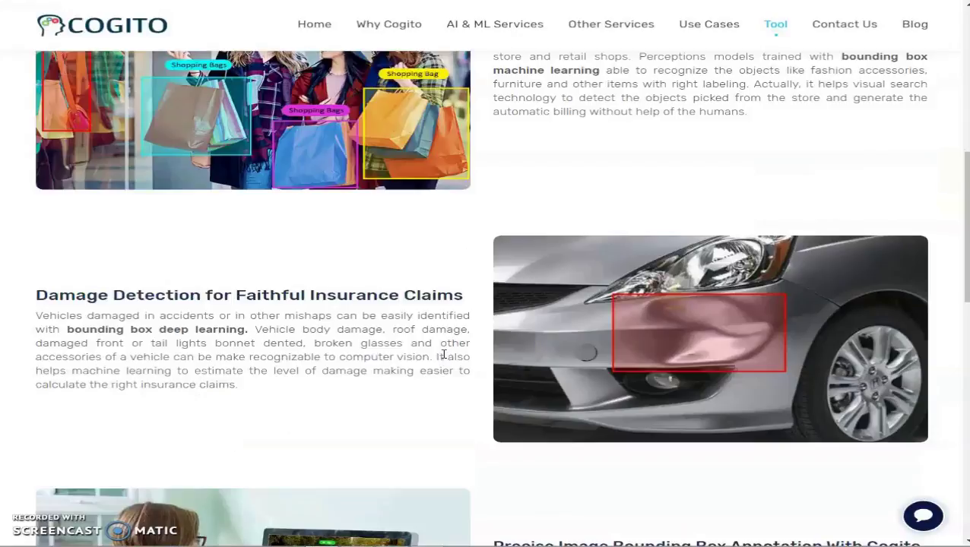
scroll(444, 355, down, 5)
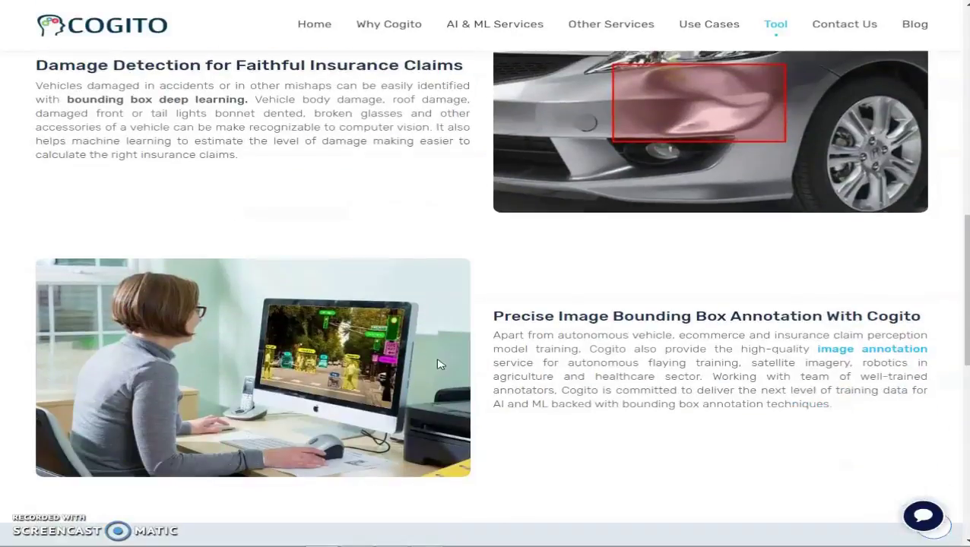
scroll(439, 365, down, 1)
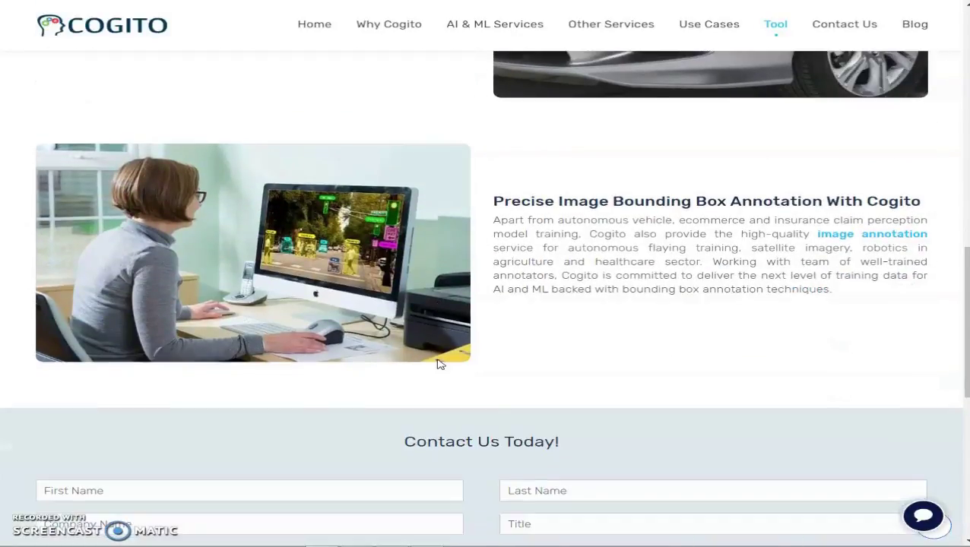
scroll(440, 363, down, 5)
scroll(439, 362, up, 7)
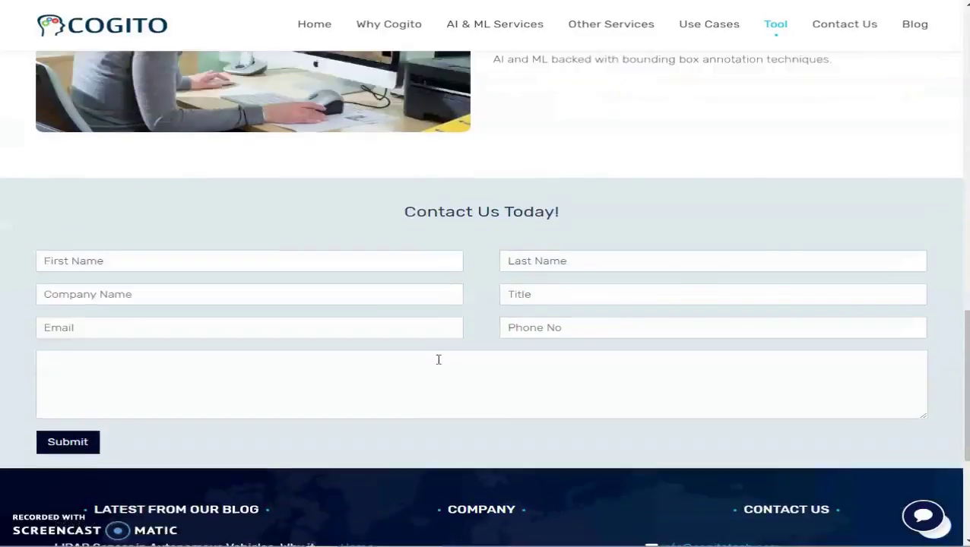
scroll(439, 361, up, 10)
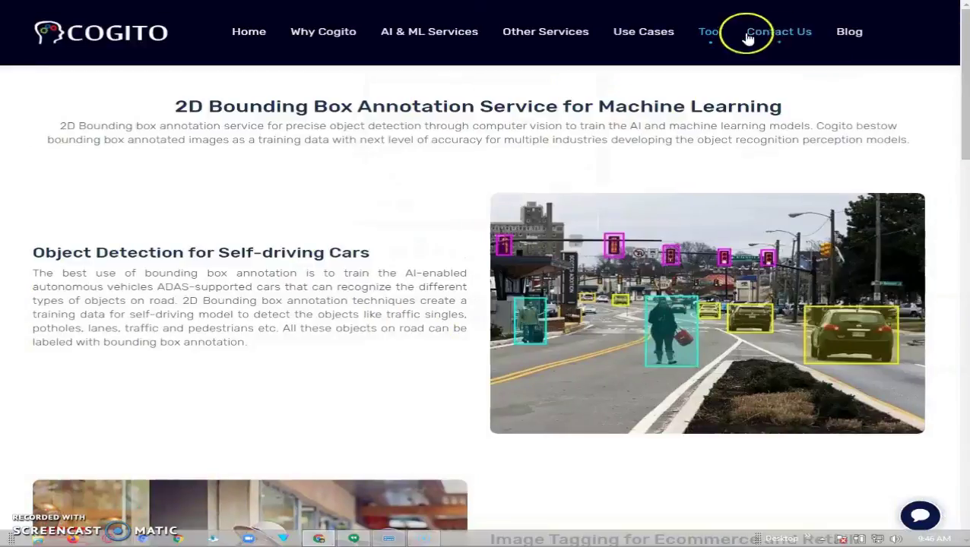
- Open the 3D Cuboid Annotation tool page and review its self-driving, indoor object and robot training examples
mouse_move(720, 36)
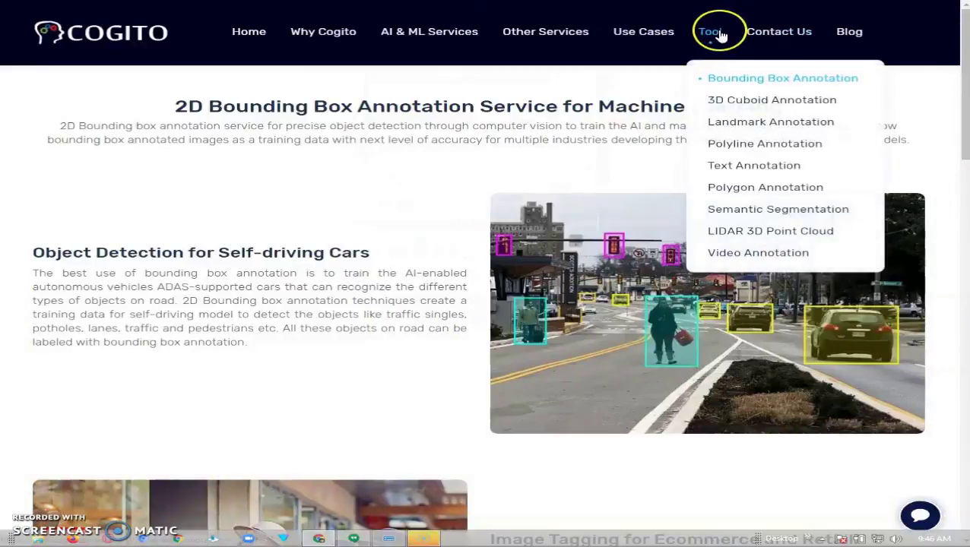
click(758, 103)
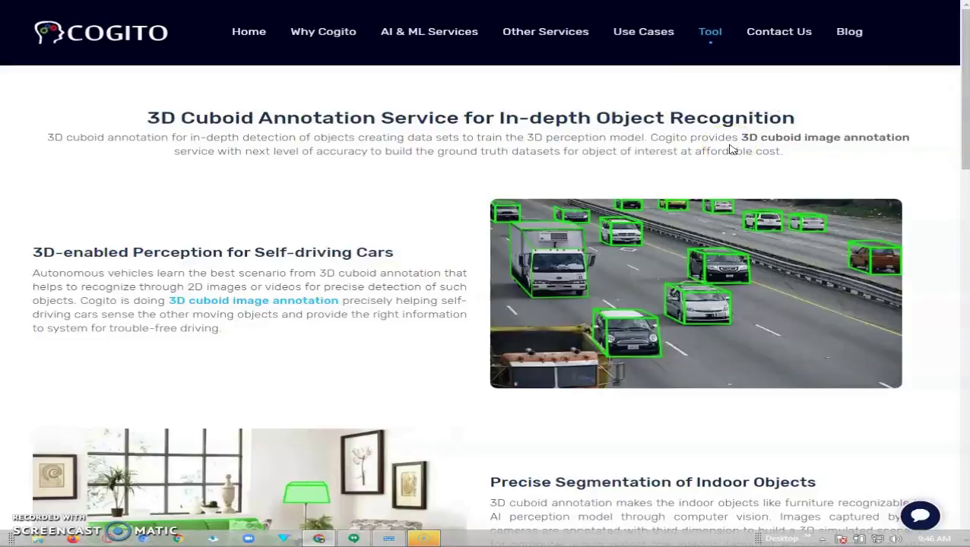
scroll(741, 160, down, 1)
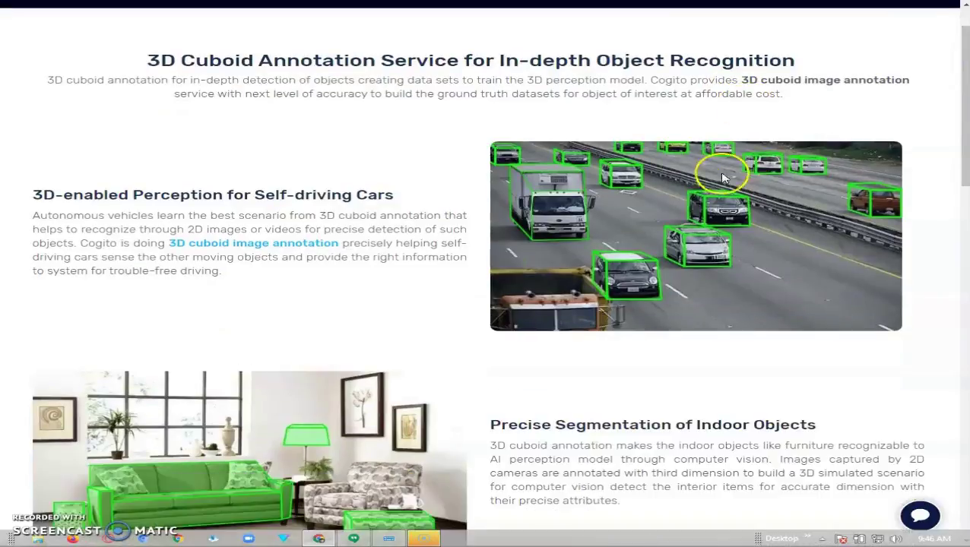
click(564, 210)
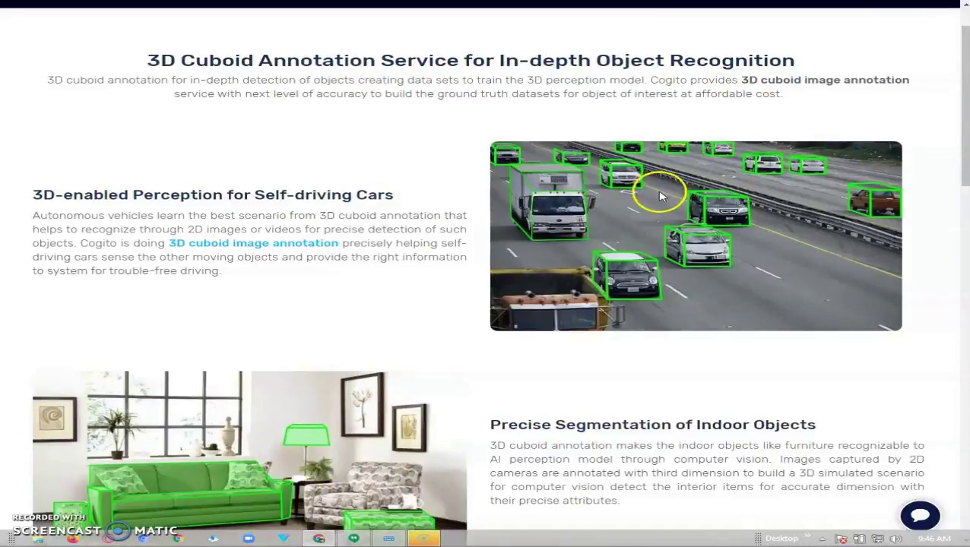
scroll(671, 199, down, 1)
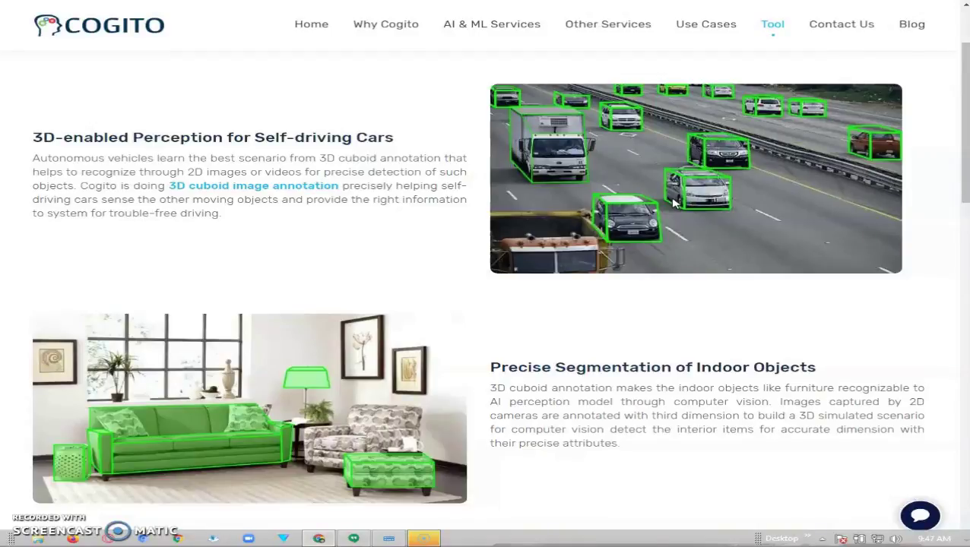
scroll(673, 203, down, 2)
scroll(334, 357, down, 3)
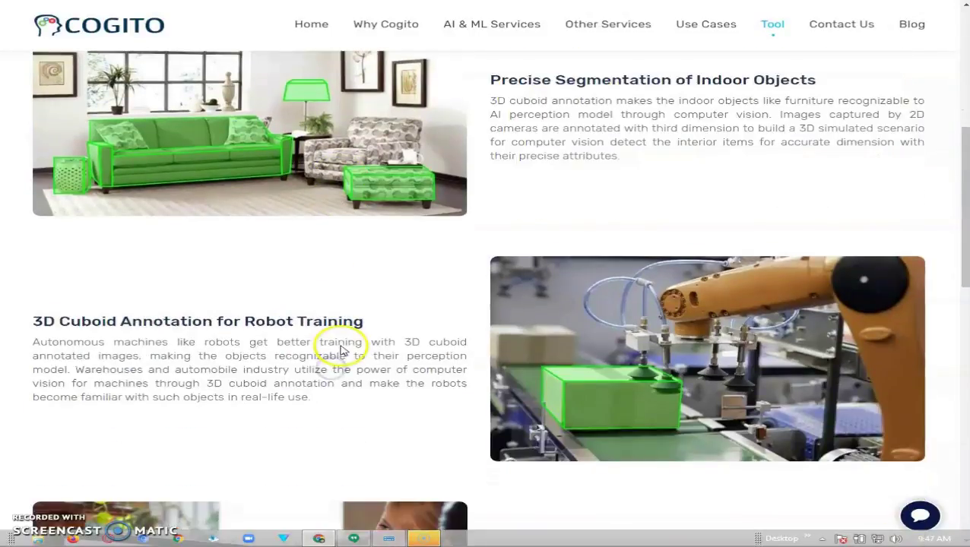
scroll(652, 378, down, 2)
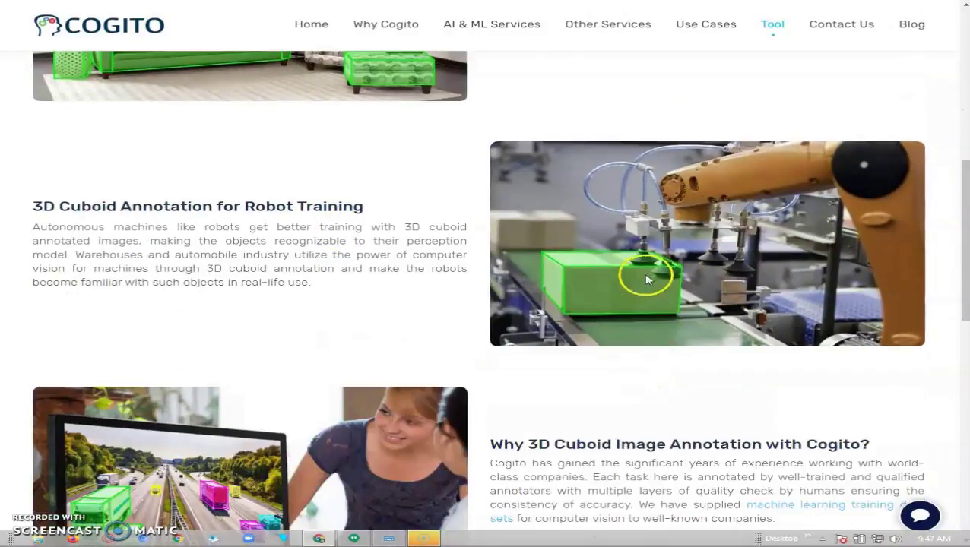
scroll(658, 259, down, 2)
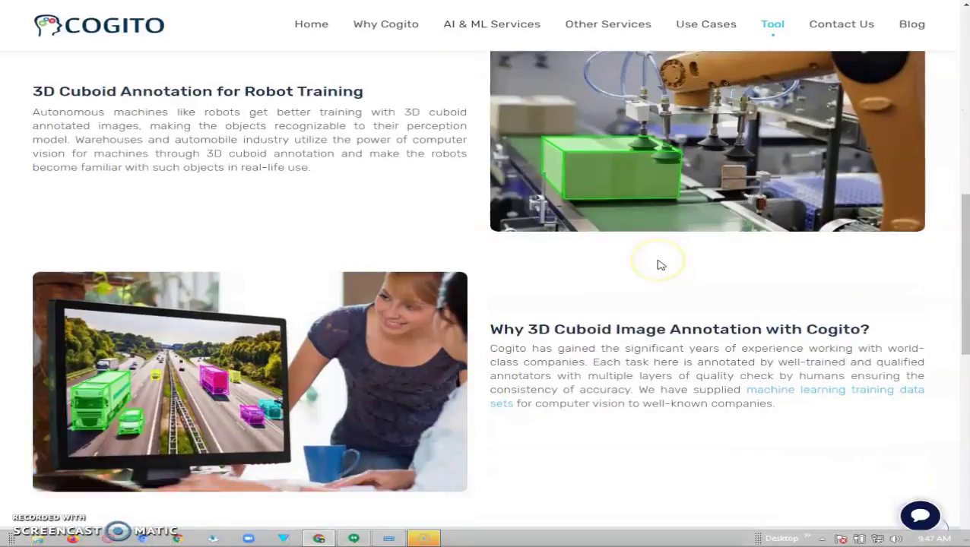
scroll(660, 265, up, 7)
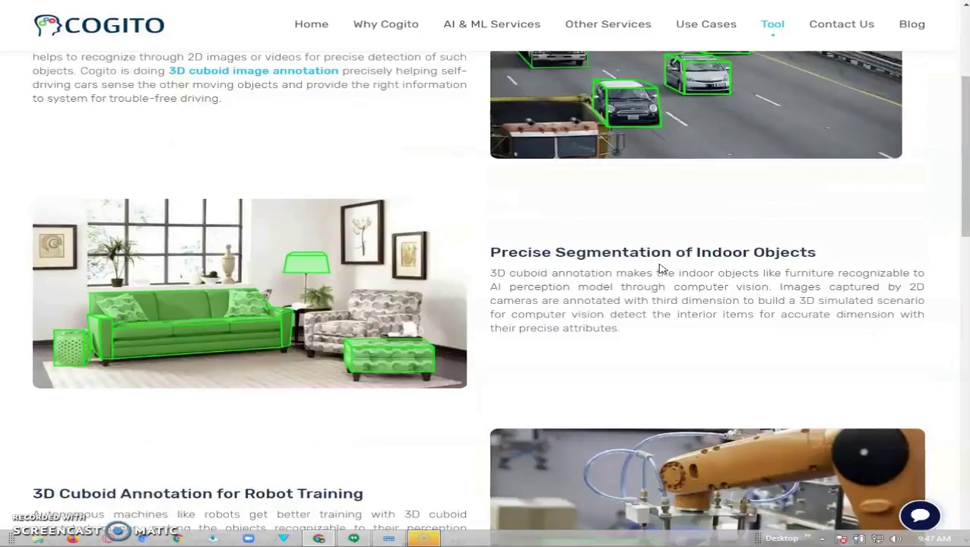
scroll(661, 269, down, 9)
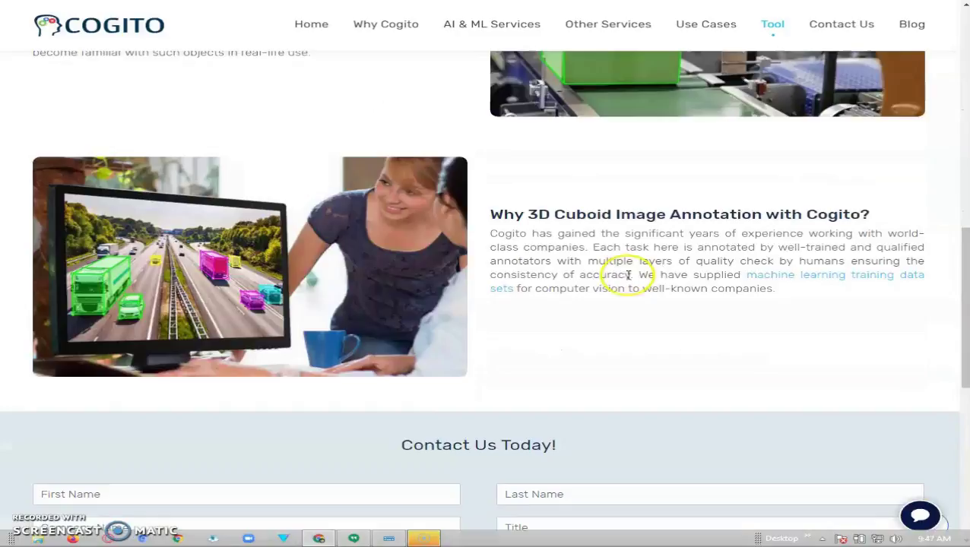
scroll(281, 301, up, 12)
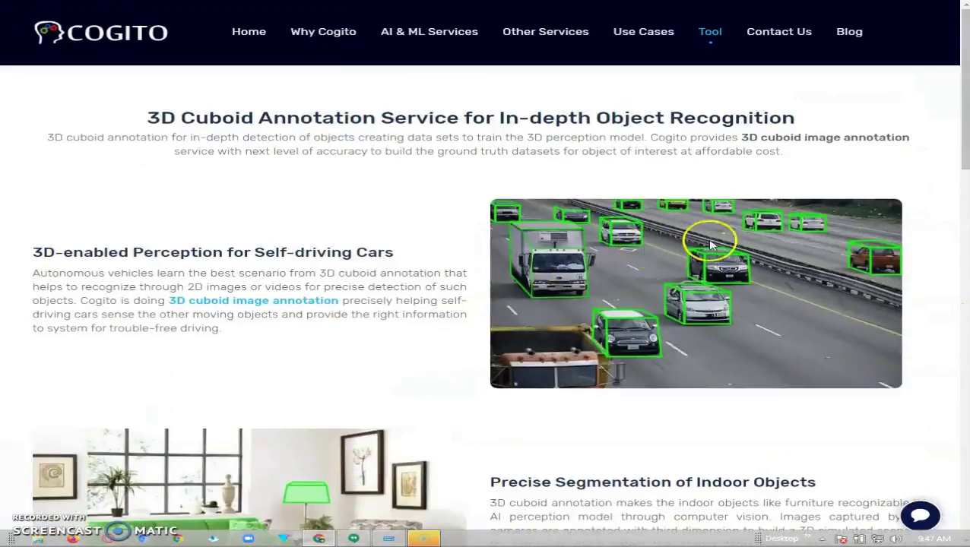
- Open the Landmark Annotation tool page and review its sports pose, facial recognition and gesture recognition examples
mouse_move(709, 52)
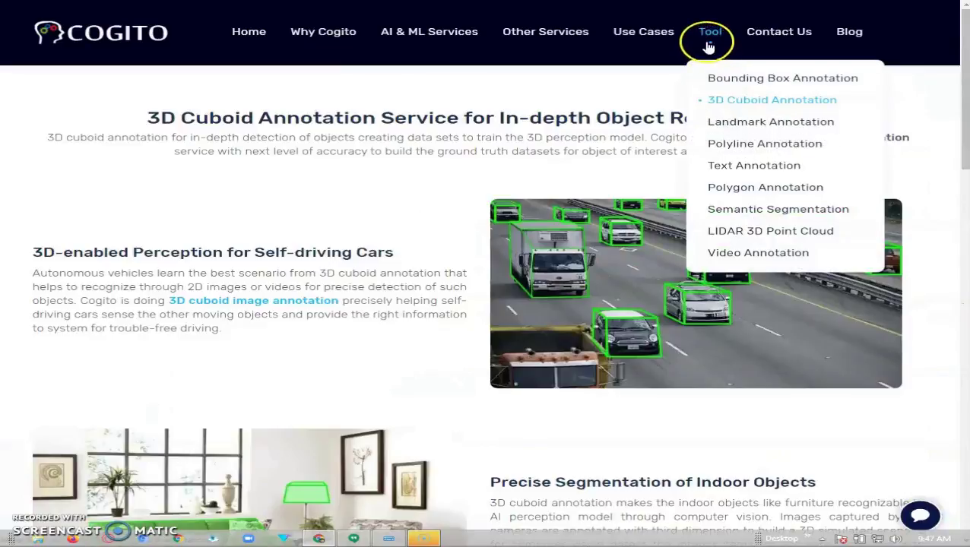
click(731, 123)
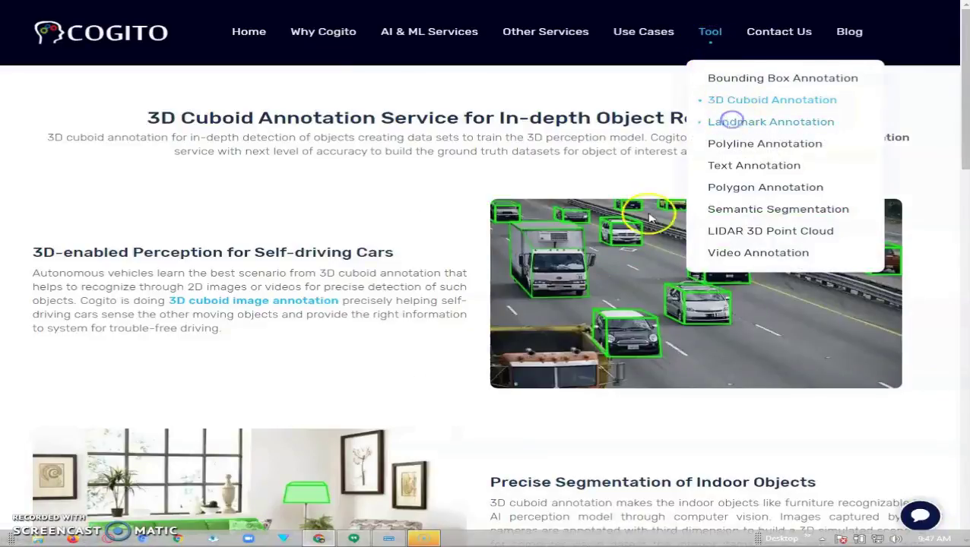
scroll(595, 272, down, 2)
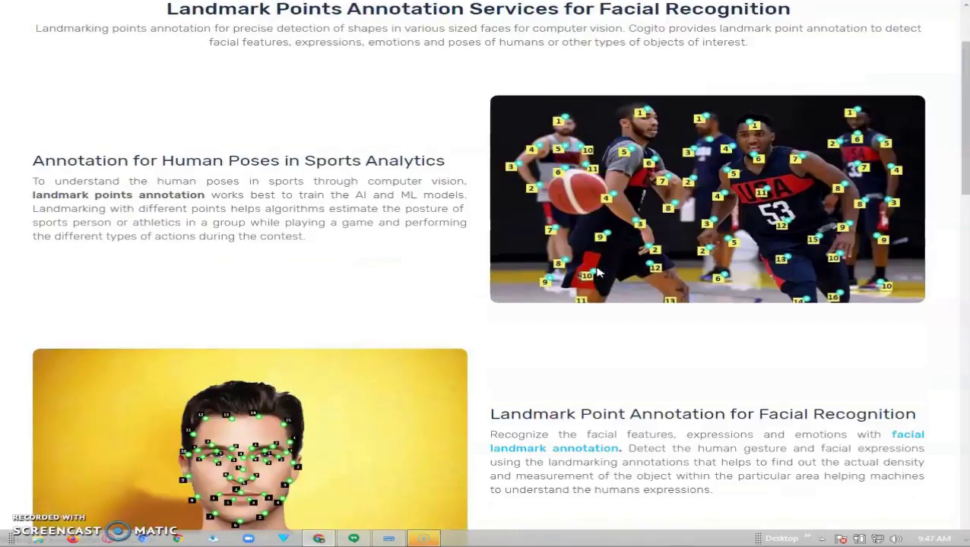
click(595, 272)
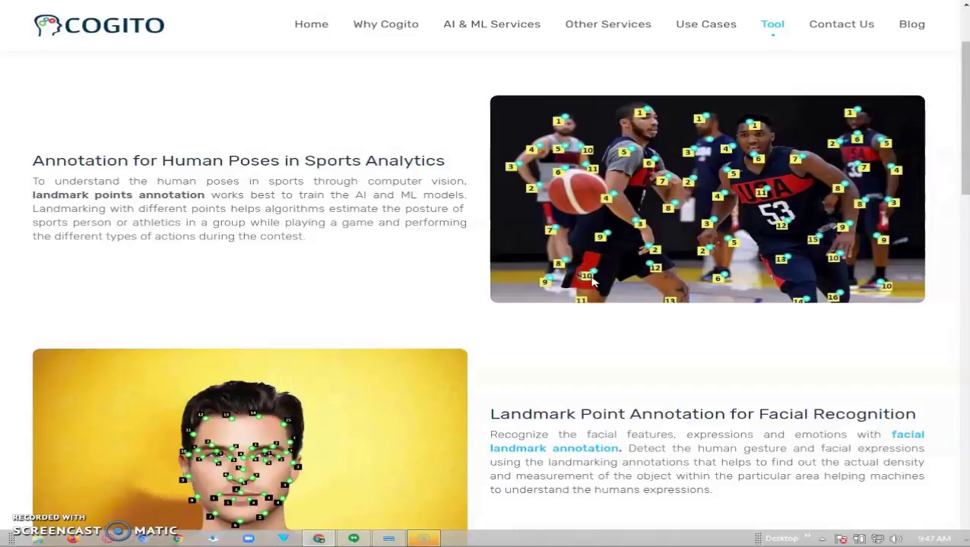
scroll(593, 281, down, 3)
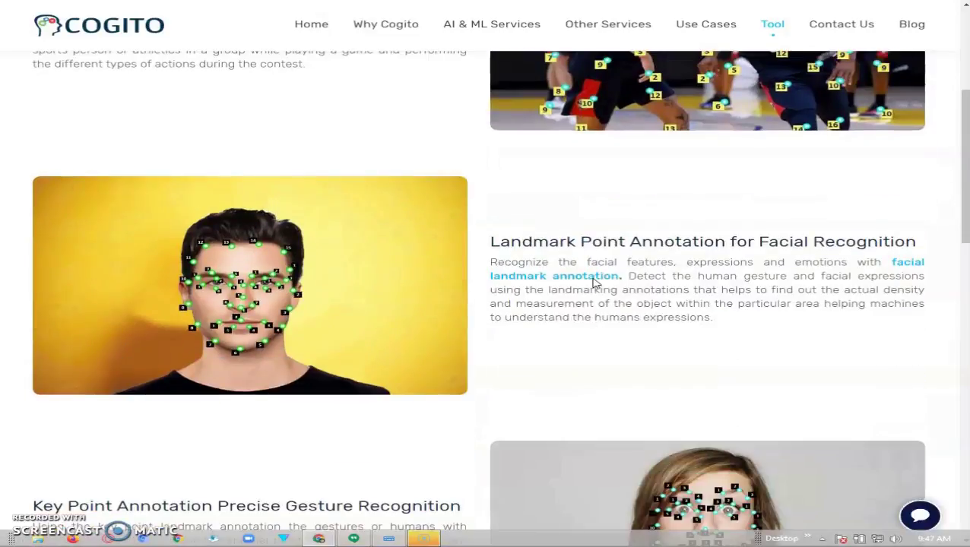
scroll(594, 281, up, 2)
scroll(596, 283, down, 2)
scroll(262, 282, down, 2)
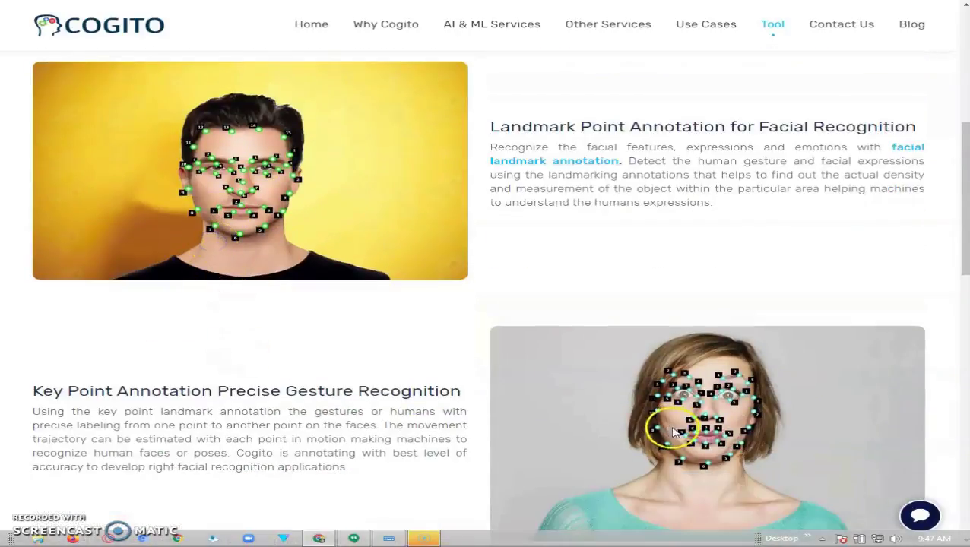
scroll(673, 432, down, 3)
scroll(713, 398, down, 2)
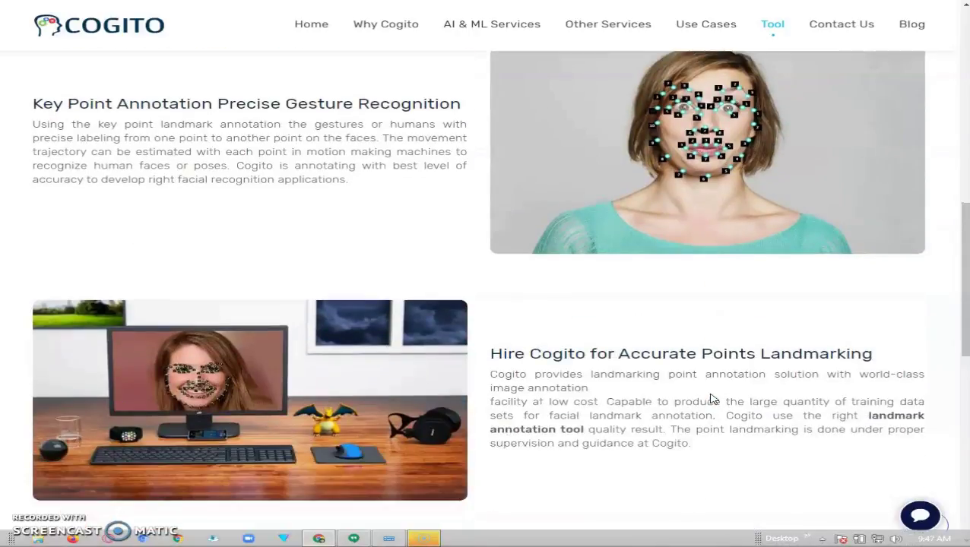
click(231, 411)
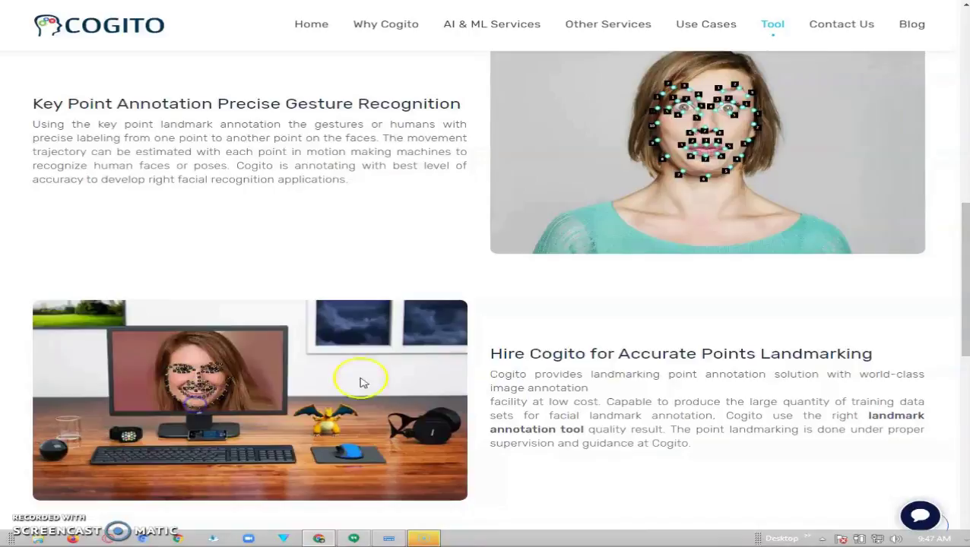
scroll(543, 360, down, 3)
scroll(546, 338, up, 10)
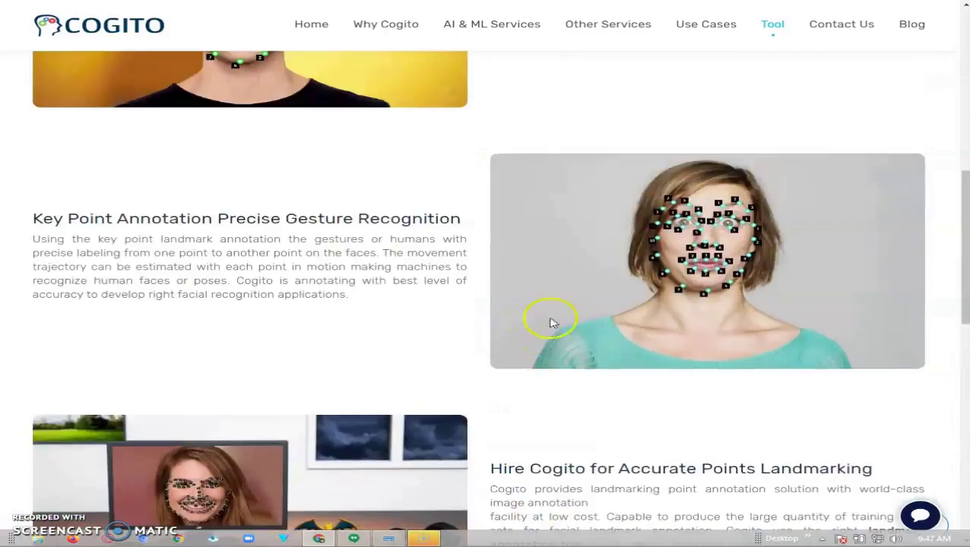
scroll(600, 289, up, 5)
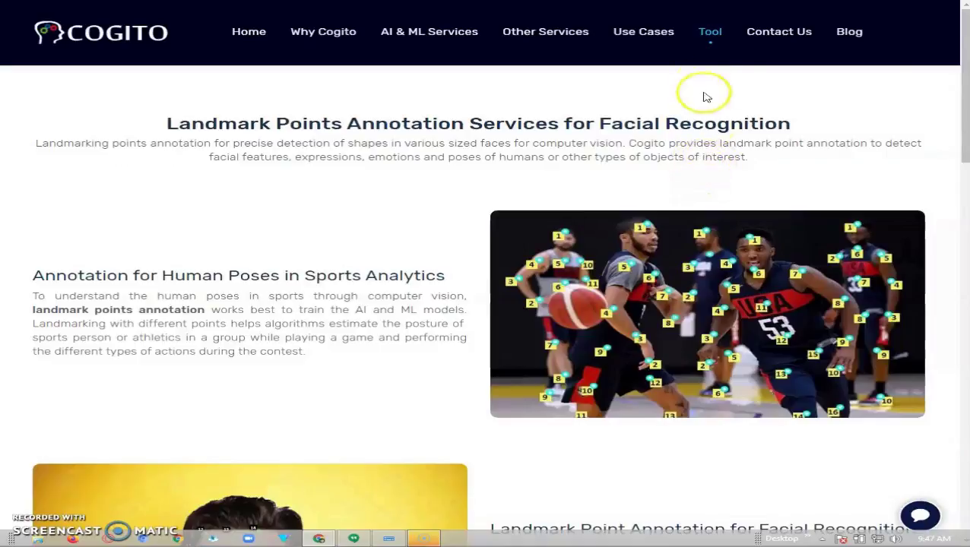
- Open the Polyline Annotation tool page and review its lane detection, path detection and road surface marking examples
mouse_move(708, 38)
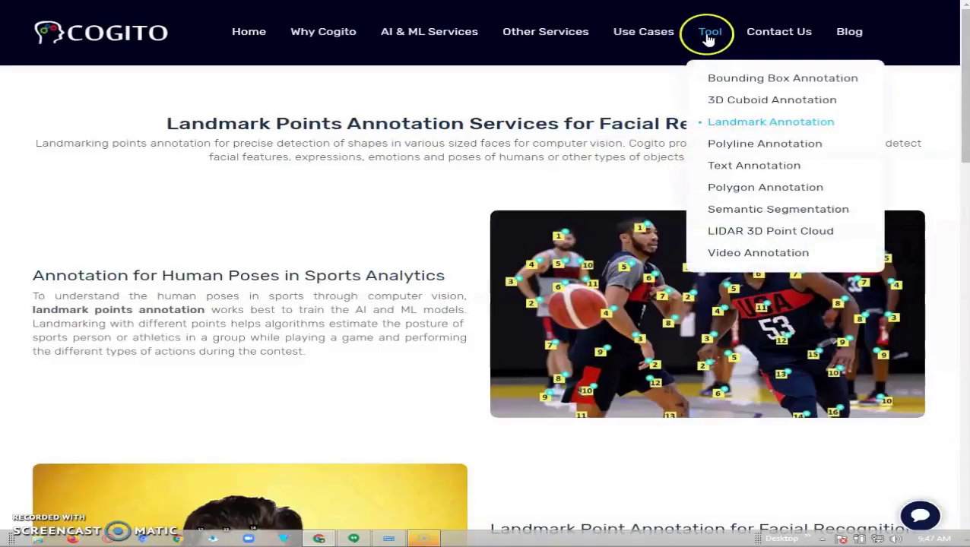
click(751, 146)
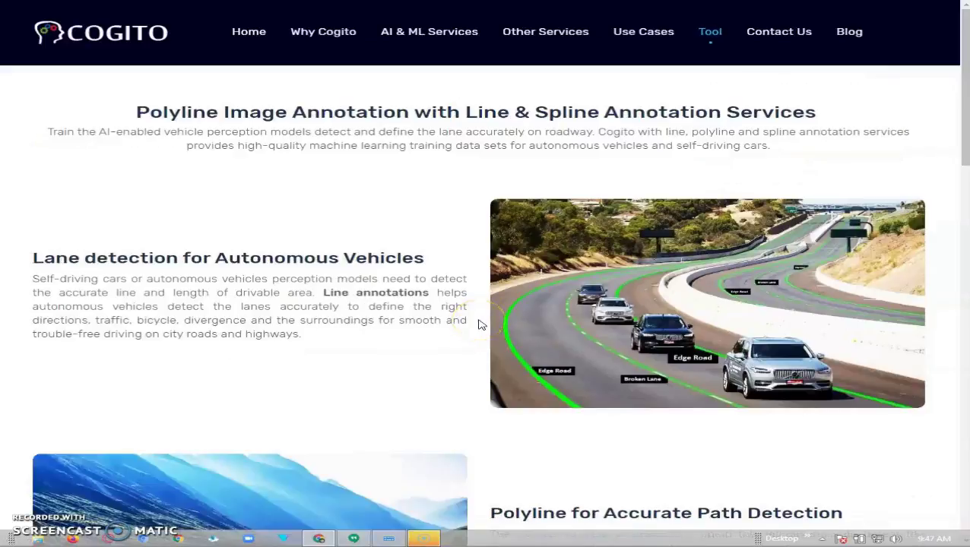
scroll(462, 302, down, 2)
scroll(468, 304, up, 2)
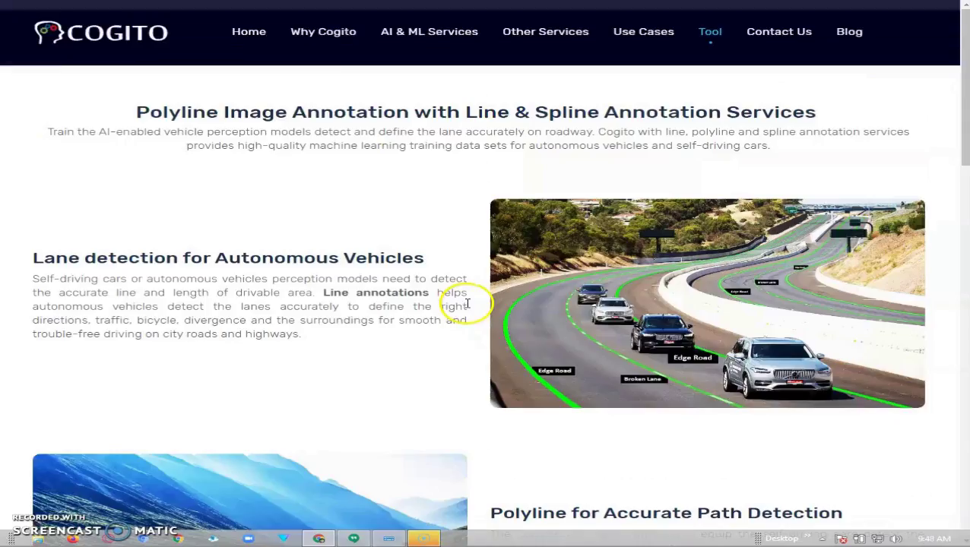
scroll(470, 310, down, 1)
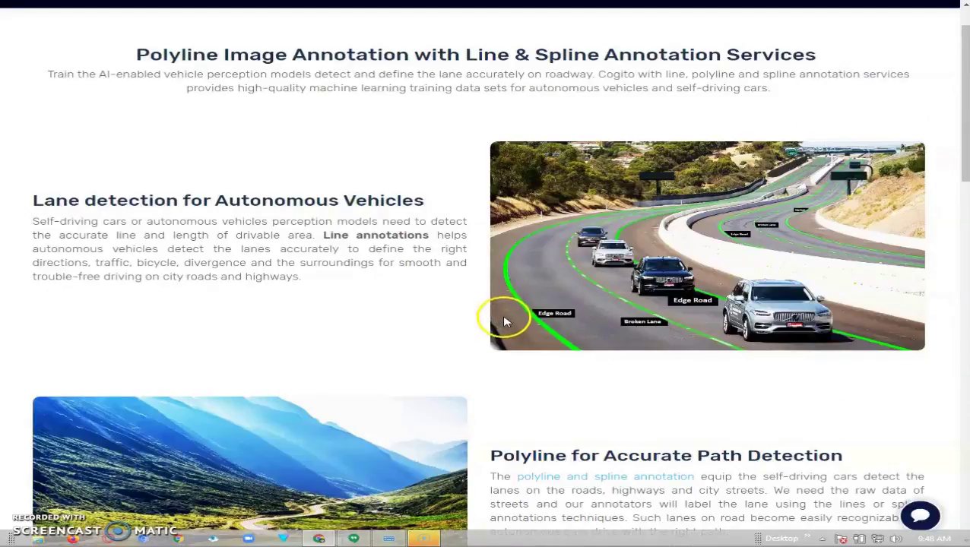
scroll(525, 328, down, 1)
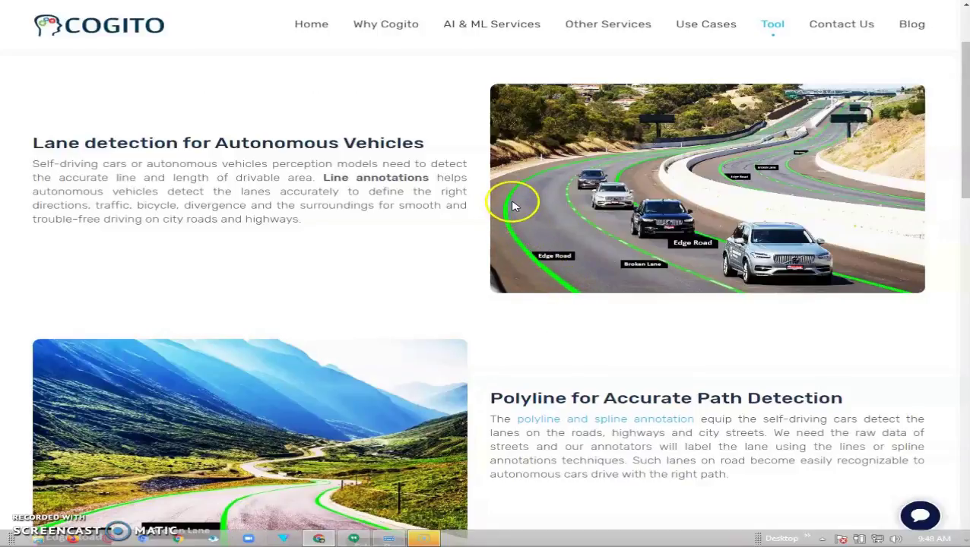
scroll(586, 178, up, 1)
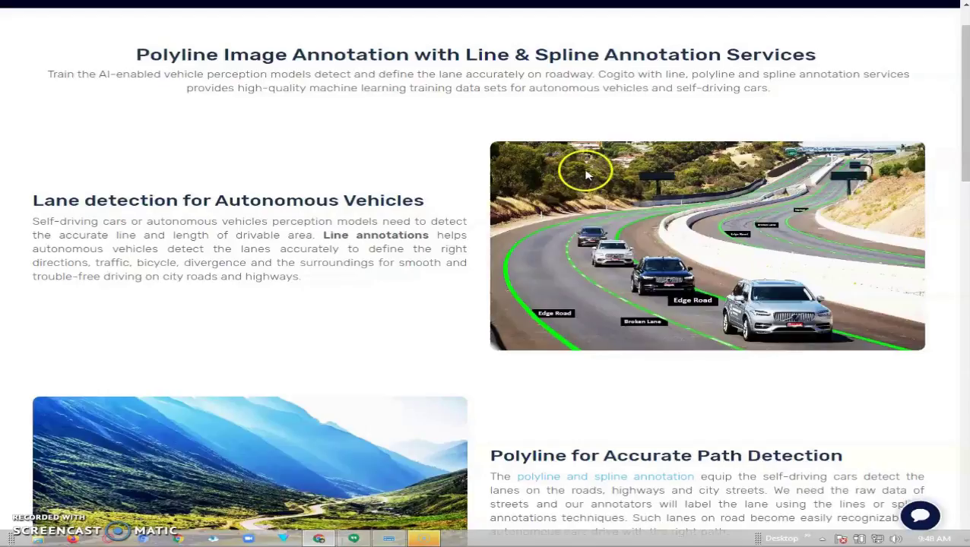
scroll(590, 180, down, 12)
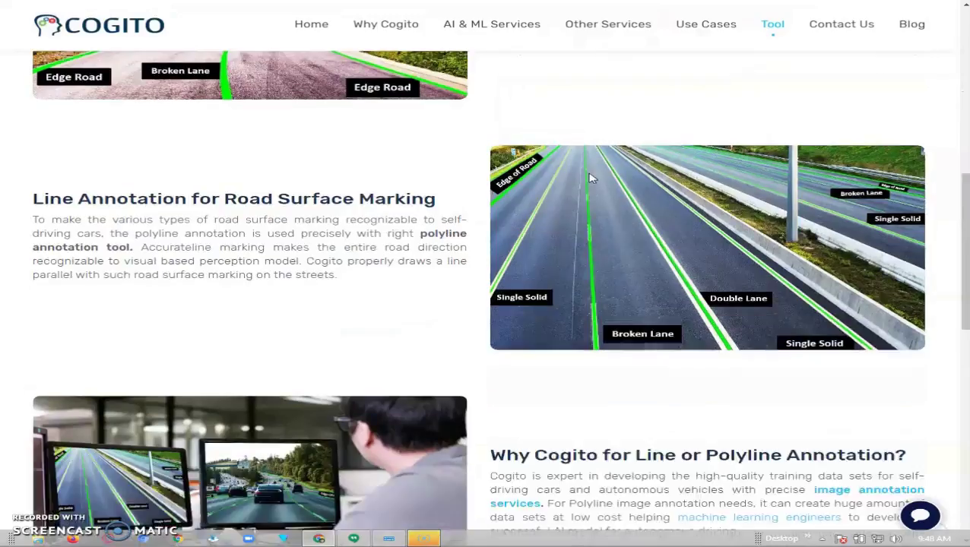
scroll(594, 178, up, 2)
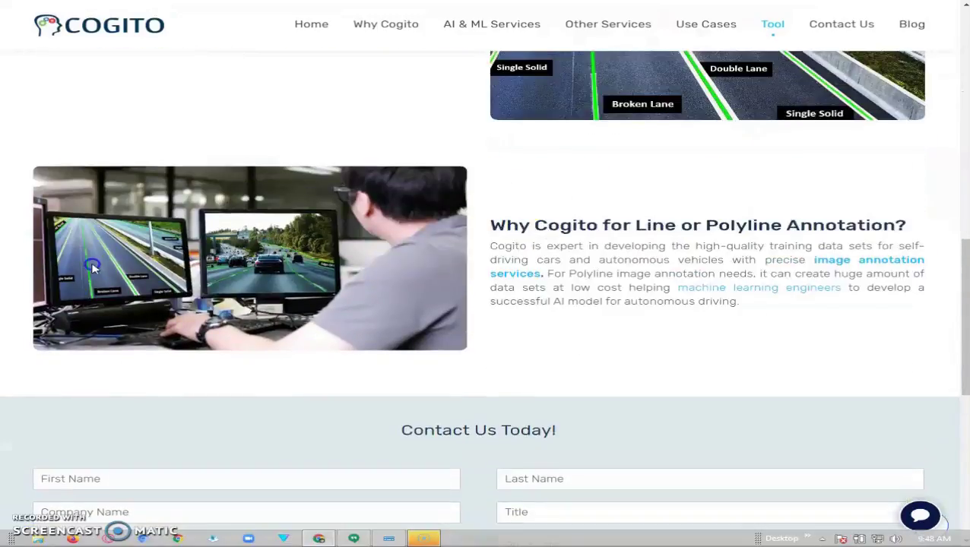
scroll(608, 137, up, 2)
scroll(654, 175, up, 2)
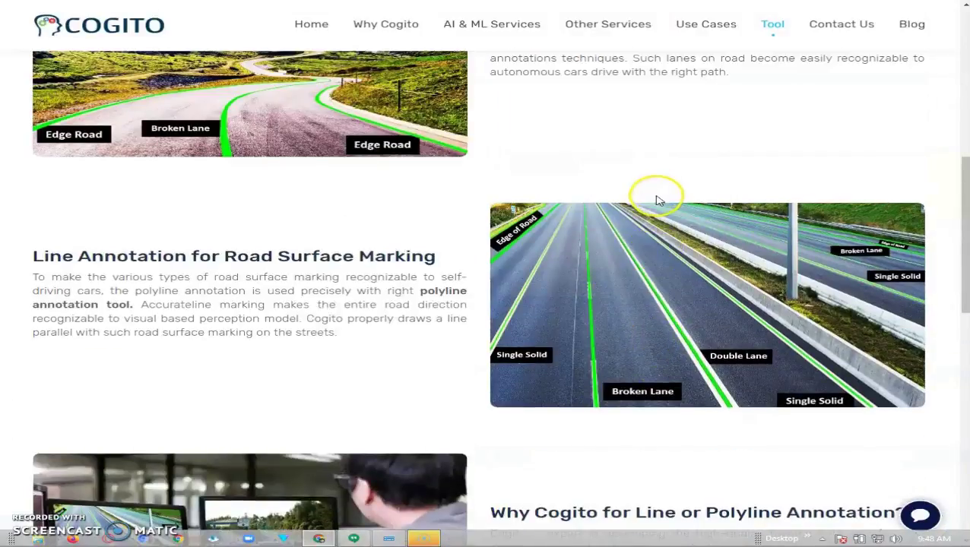
- Open the Text Annotation tool page and review the NLP speech recognition section with its annotated driver license example
mouse_move(753, 22)
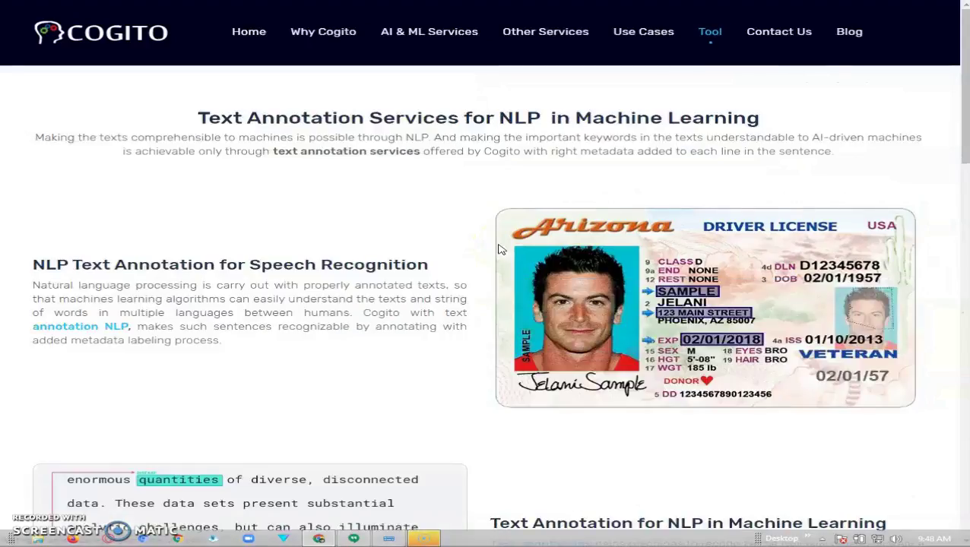
scroll(419, 176, down, 1)
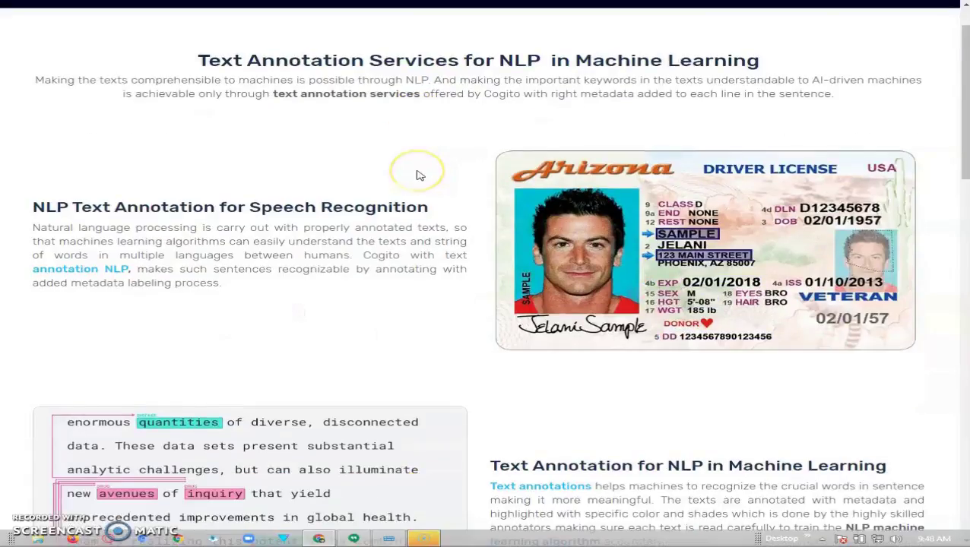
scroll(420, 176, down, 2)
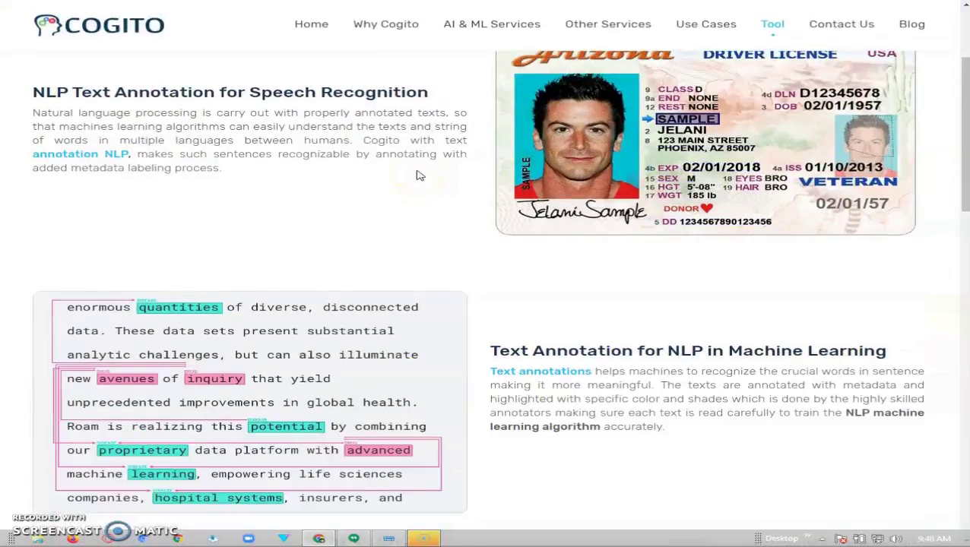
scroll(420, 176, up, 2)
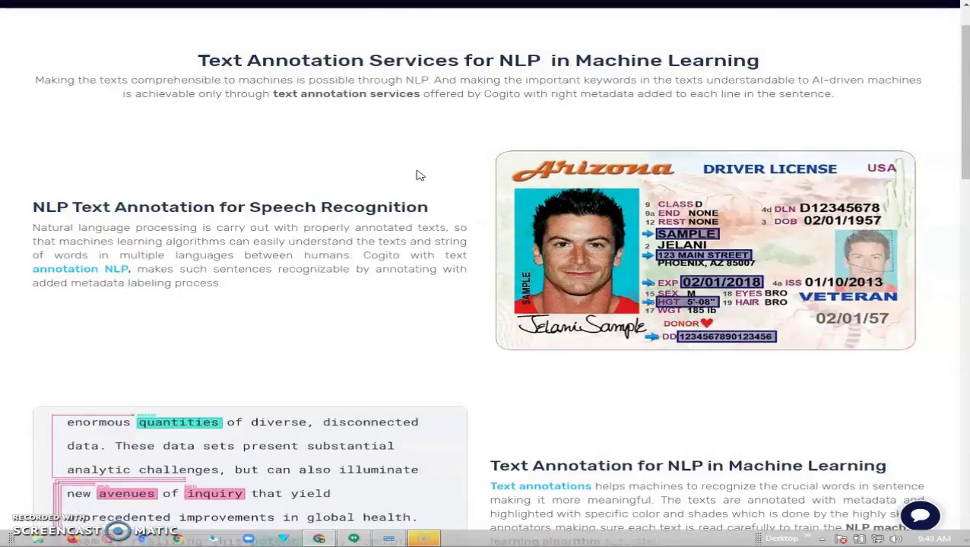
scroll(419, 177, down, 1)
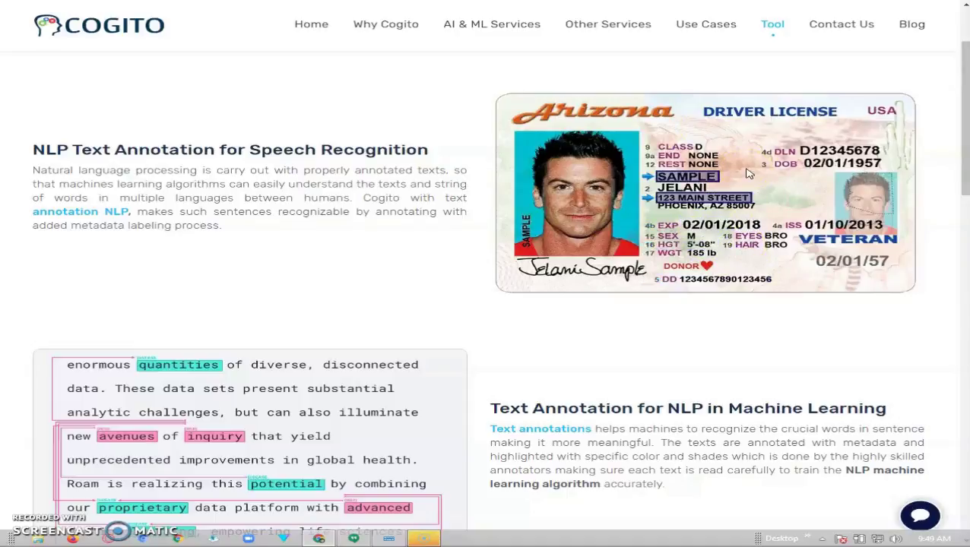
click(494, 271)
scroll(493, 271, down, 2)
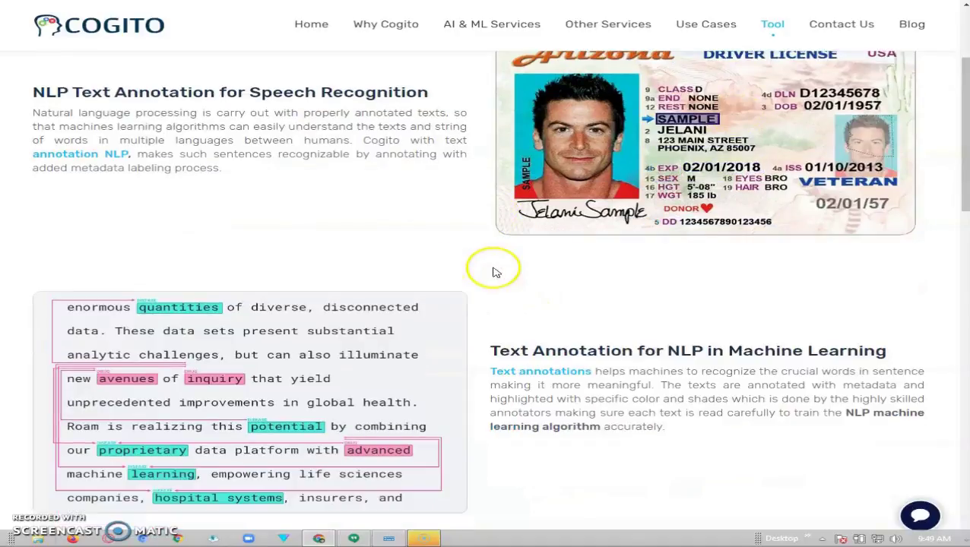
- Review the NLP machine learning, sentence-level annotation and Python sections of the text annotation page
scroll(514, 320, down, 2)
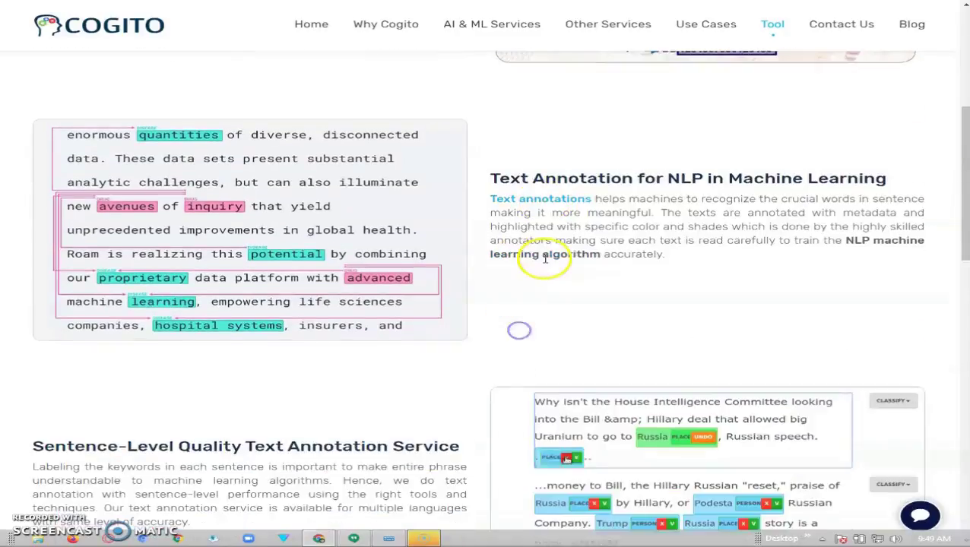
scroll(545, 260, down, 3)
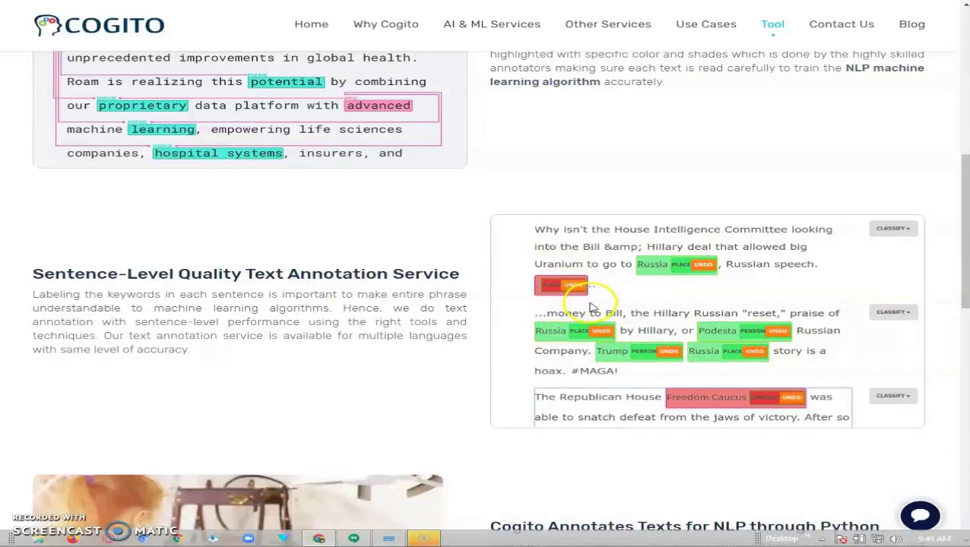
scroll(609, 297, down, 4)
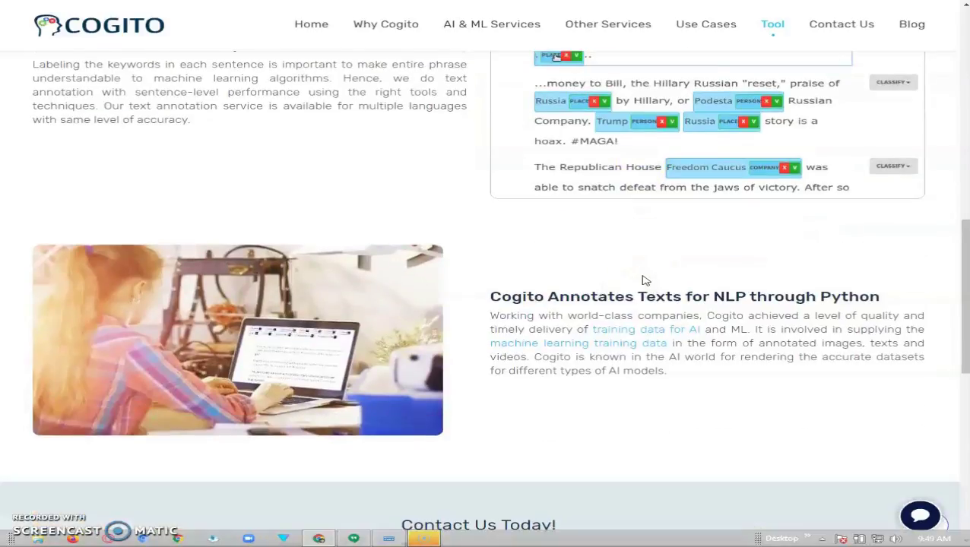
scroll(644, 281, up, 2)
scroll(646, 282, up, 2)
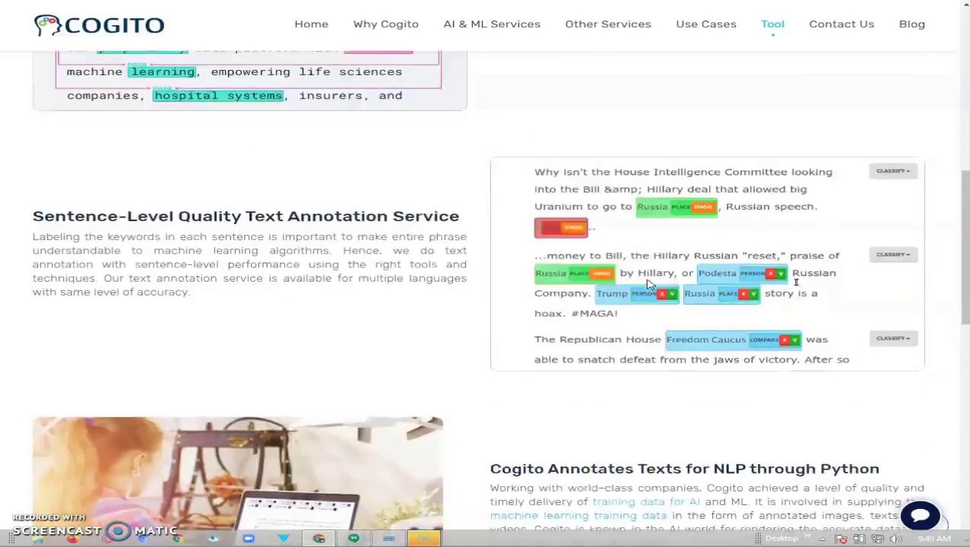
scroll(652, 285, up, 3)
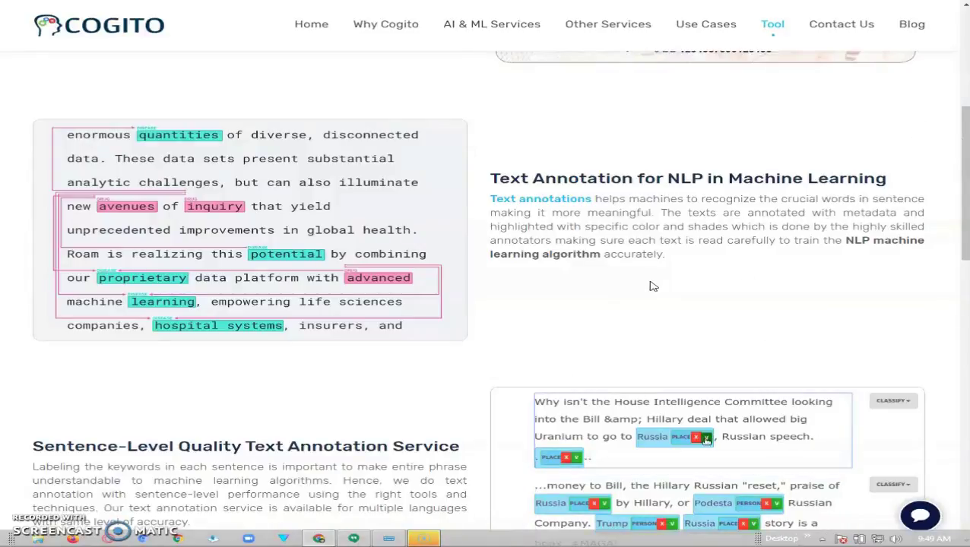
scroll(652, 286, down, 1)
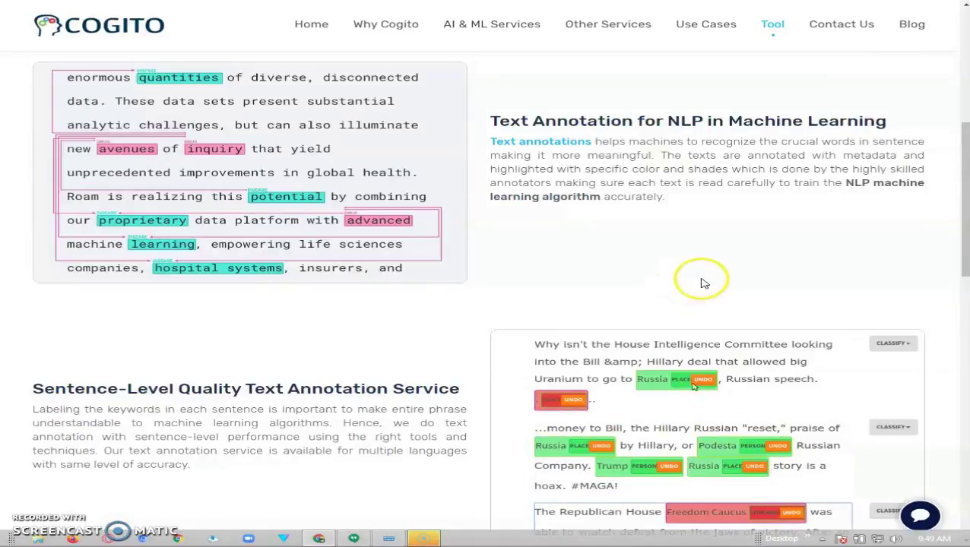
scroll(706, 282, down, 10)
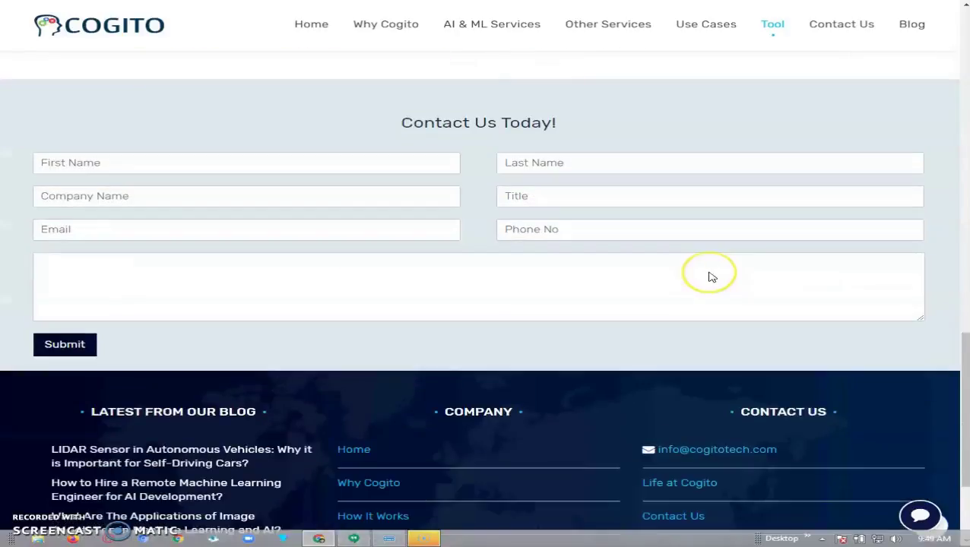
scroll(708, 280, up, 5)
scroll(711, 276, up, 10)
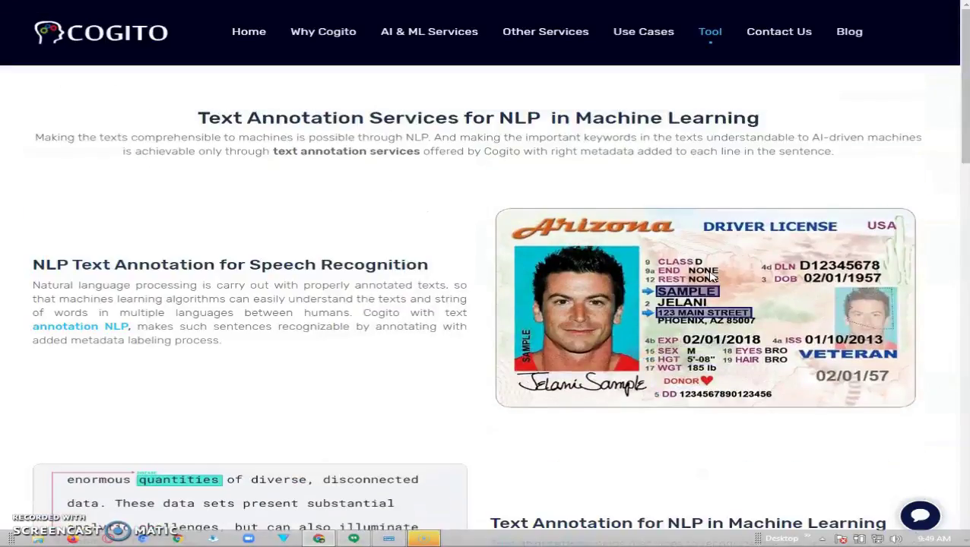
- Open the Polygon Annotation tool page and review its polygonal shape detection example for computer vision
click(713, 34)
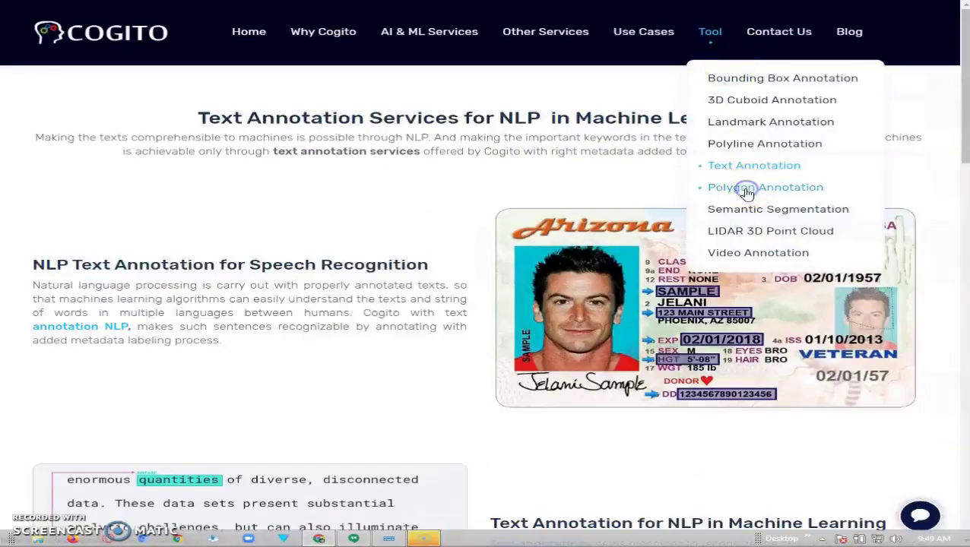
click(682, 217)
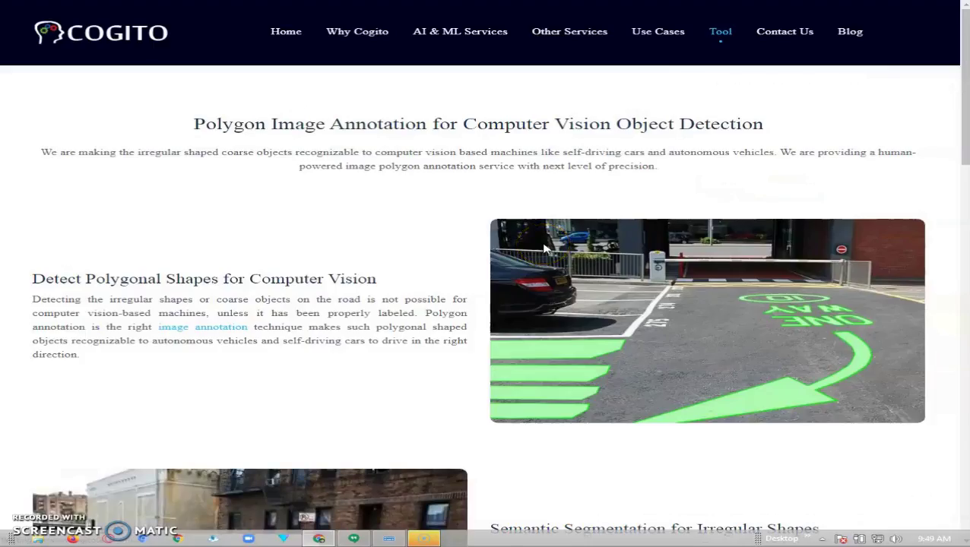
scroll(359, 200, down, 1)
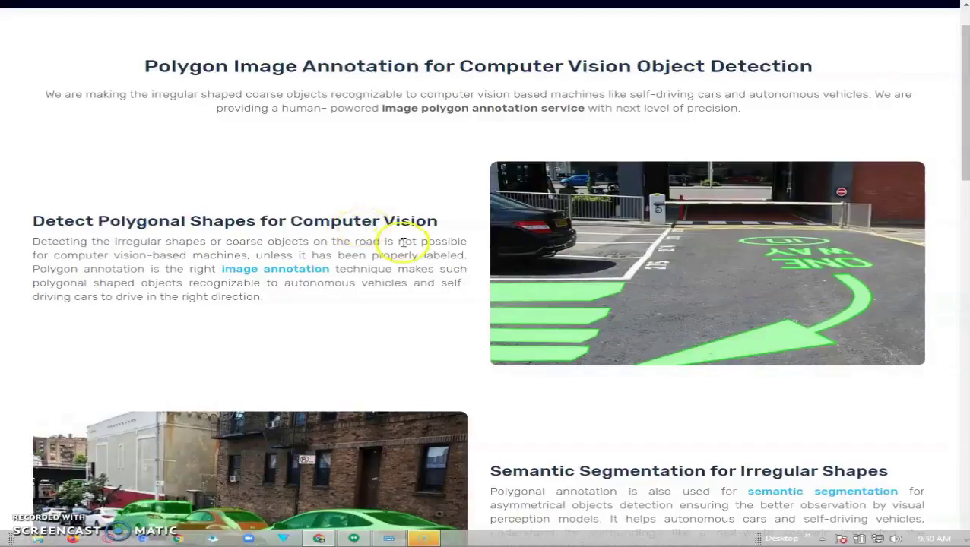
scroll(516, 307, down, 2)
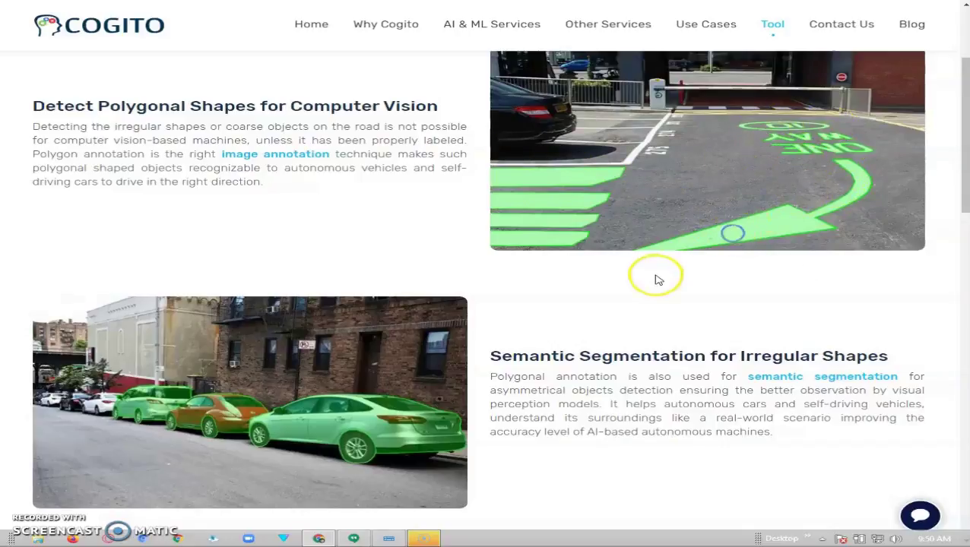
- Review the polygon page's semantic segmentation for irregular shapes and aerial view object localization sections, down to the contact form
scroll(659, 279, down, 2)
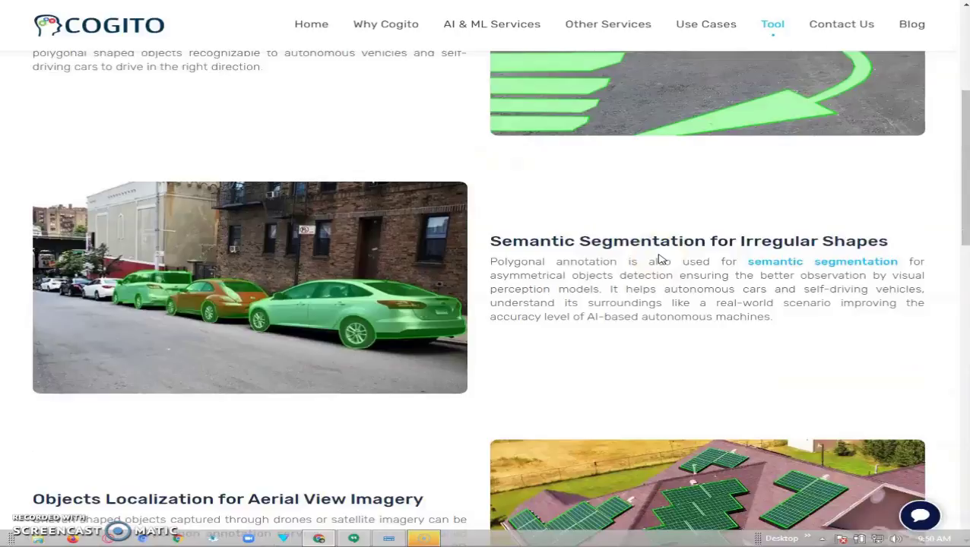
scroll(612, 241, down, 1)
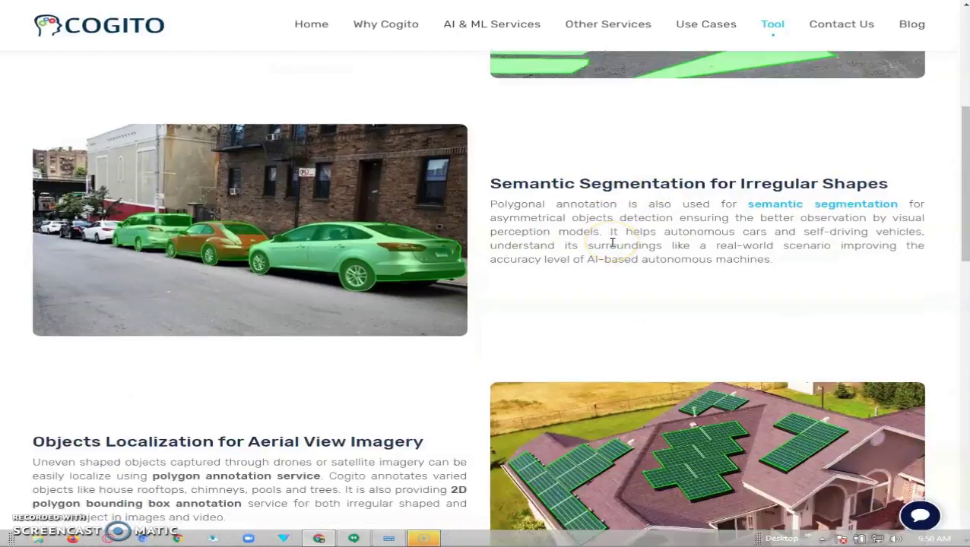
scroll(613, 243, down, 1)
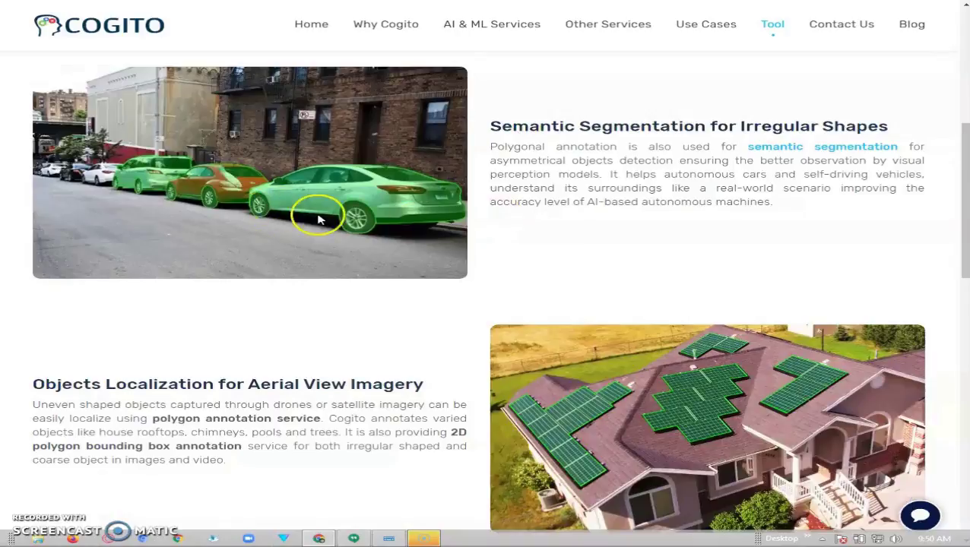
scroll(245, 190, up, 3)
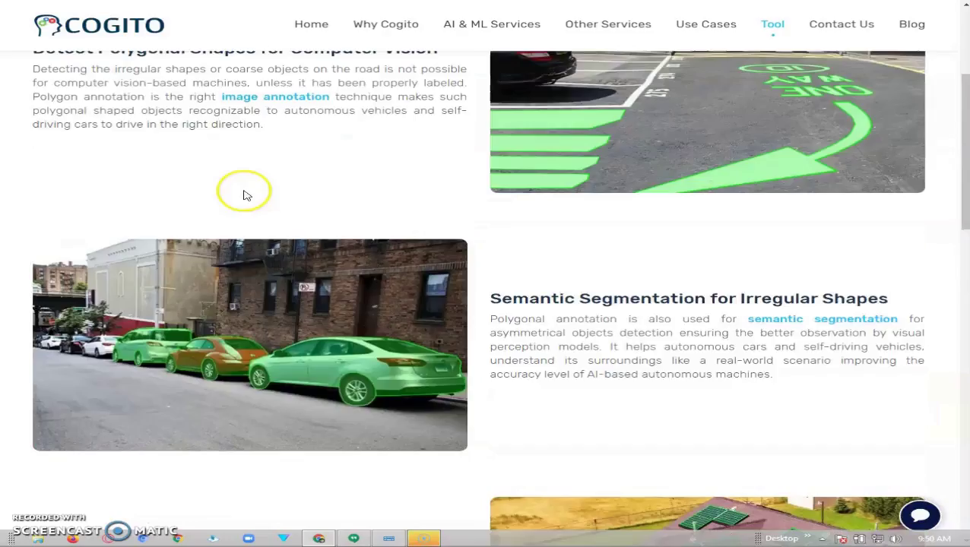
scroll(247, 197, up, 2)
scroll(424, 269, down, 4)
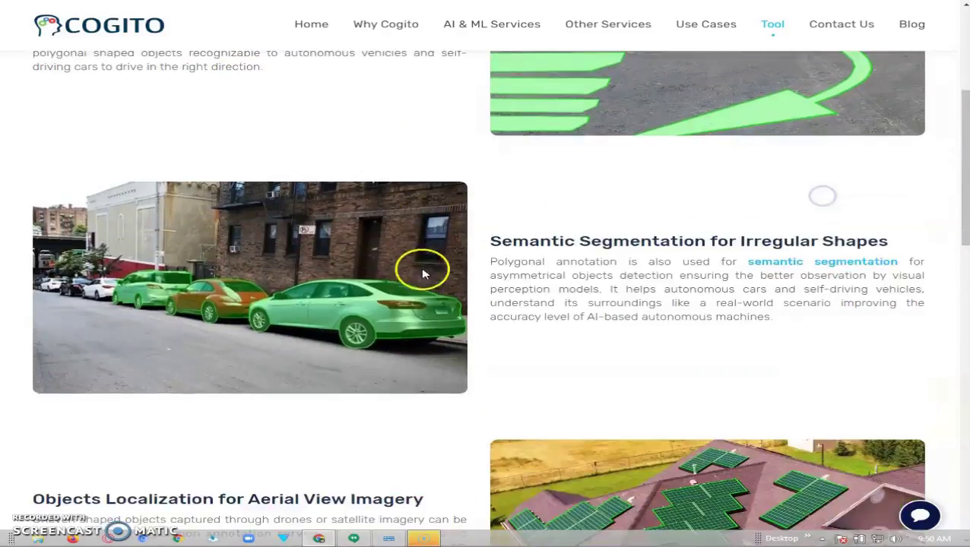
scroll(444, 289, down, 8)
scroll(444, 287, down, 4)
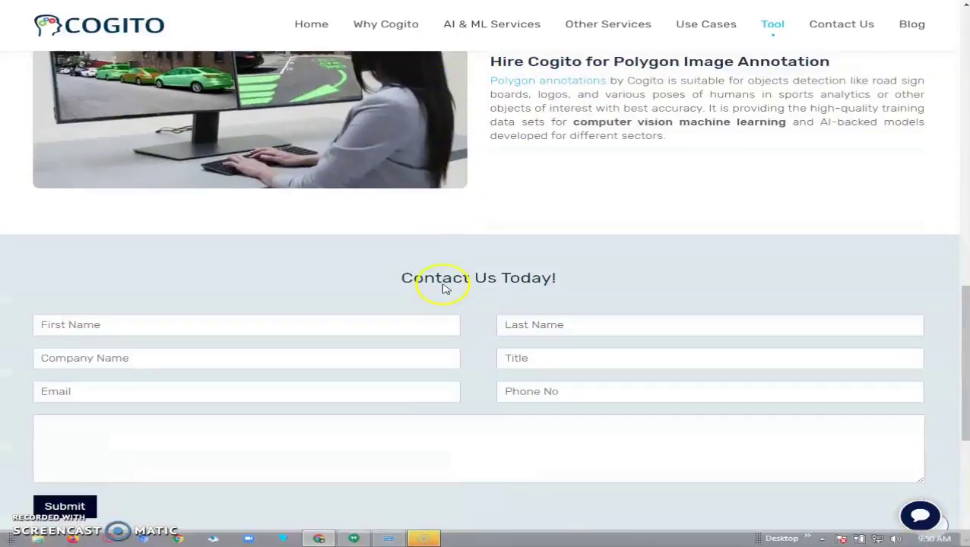
scroll(442, 282, up, 11)
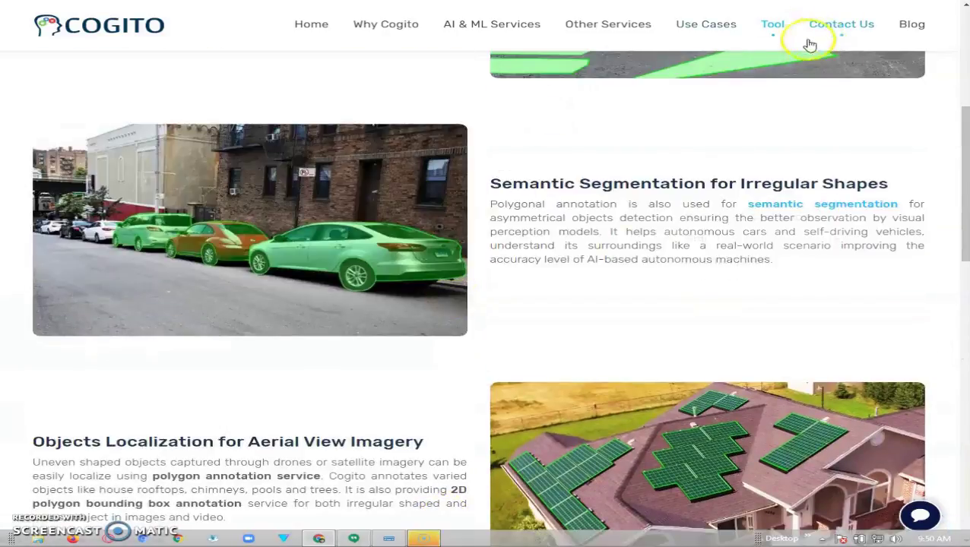
mouse_move(783, 36)
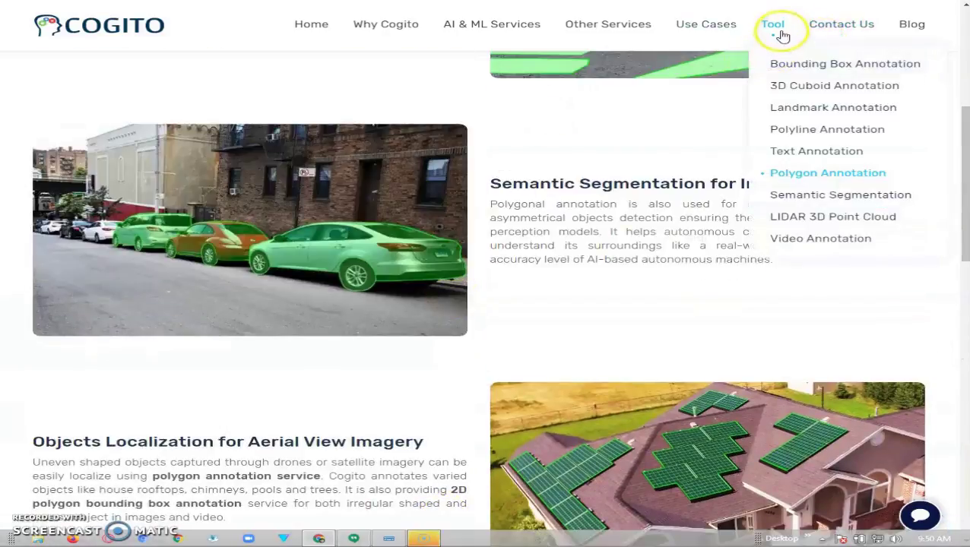
- Open the Semantic Segmentation tool page and review its image segmentation and self-driving car movement examples
click(815, 200)
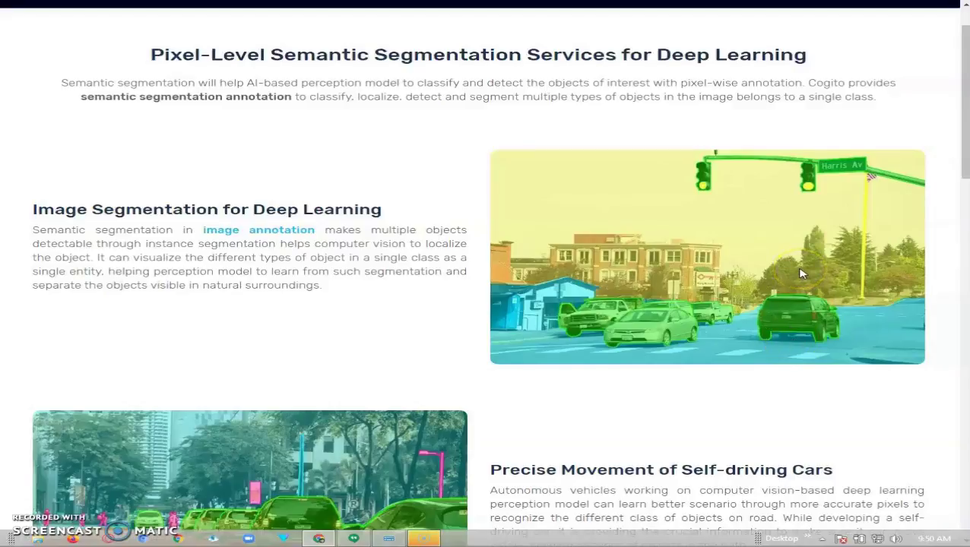
scroll(799, 274, down, 2)
scroll(684, 316, down, 2)
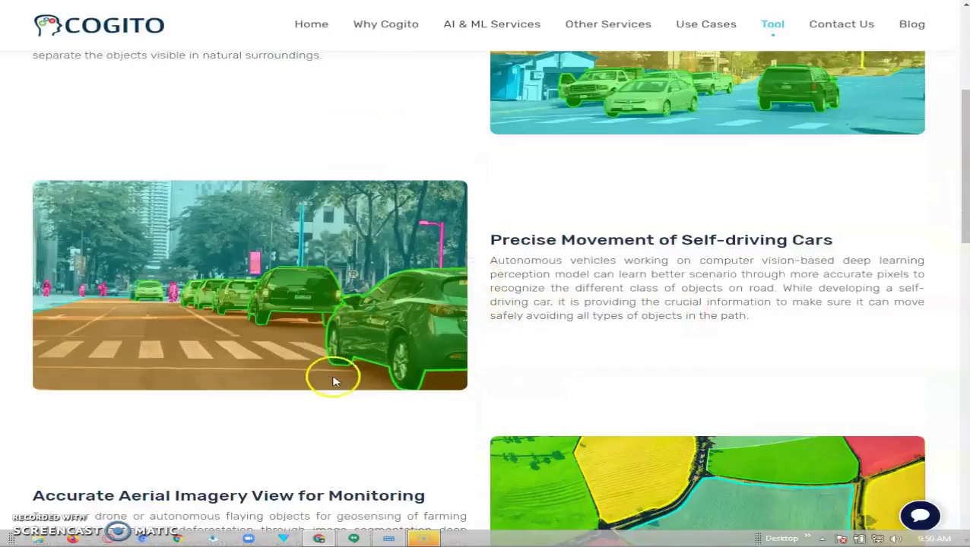
scroll(789, 257, down, 2)
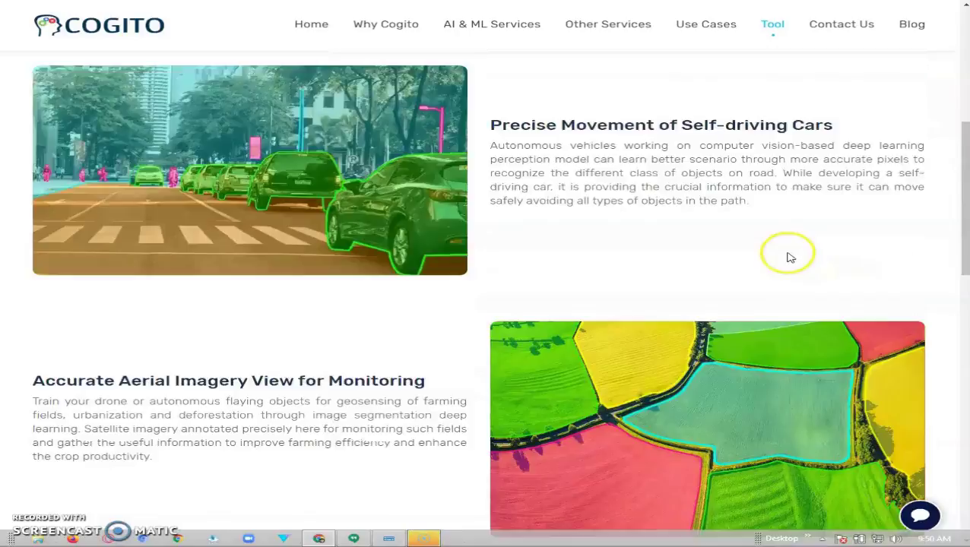
- Review the semantic segmentation page's aerial imagery monitoring and medical images sections, rechecking the self-driving car example
scroll(789, 257, down, 2)
scroll(718, 288, down, 3)
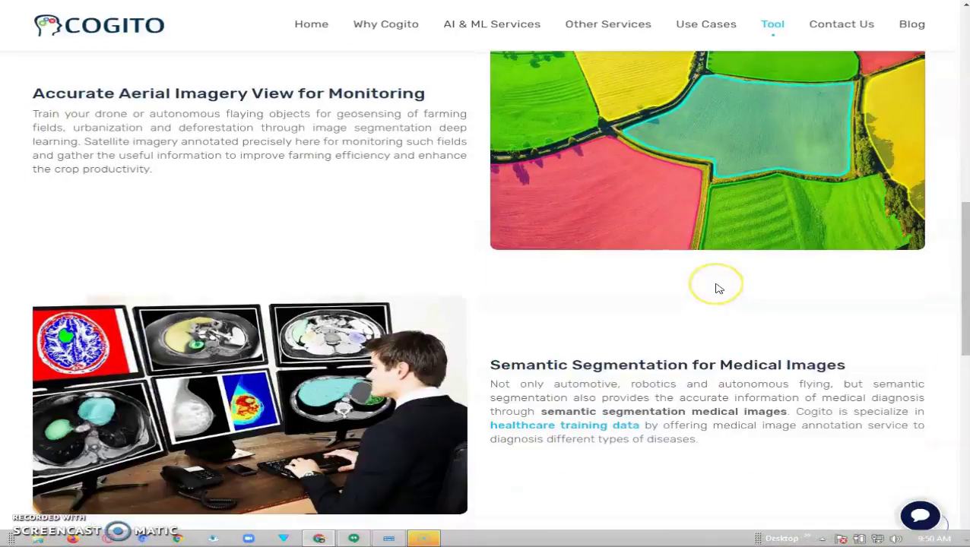
scroll(718, 289, up, 10)
scroll(717, 287, down, 4)
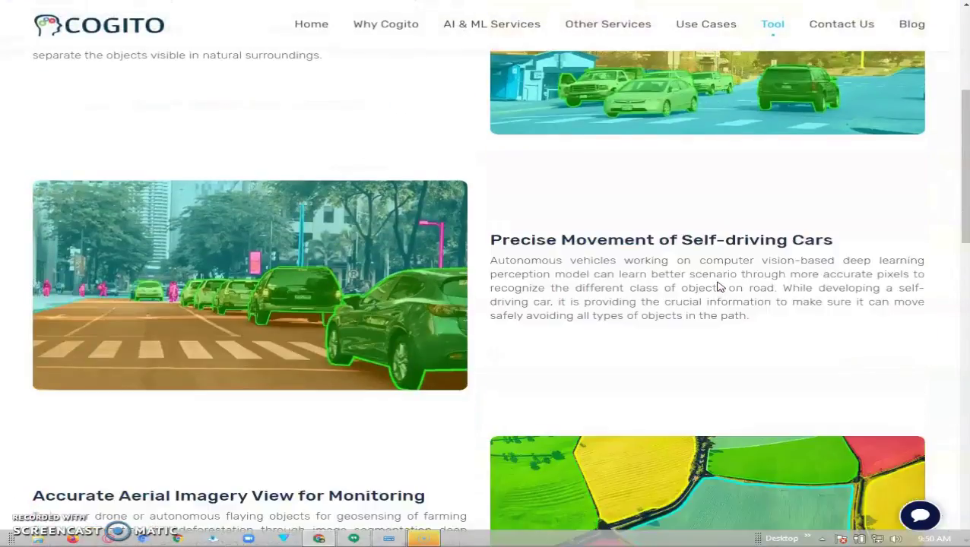
scroll(718, 286, down, 8)
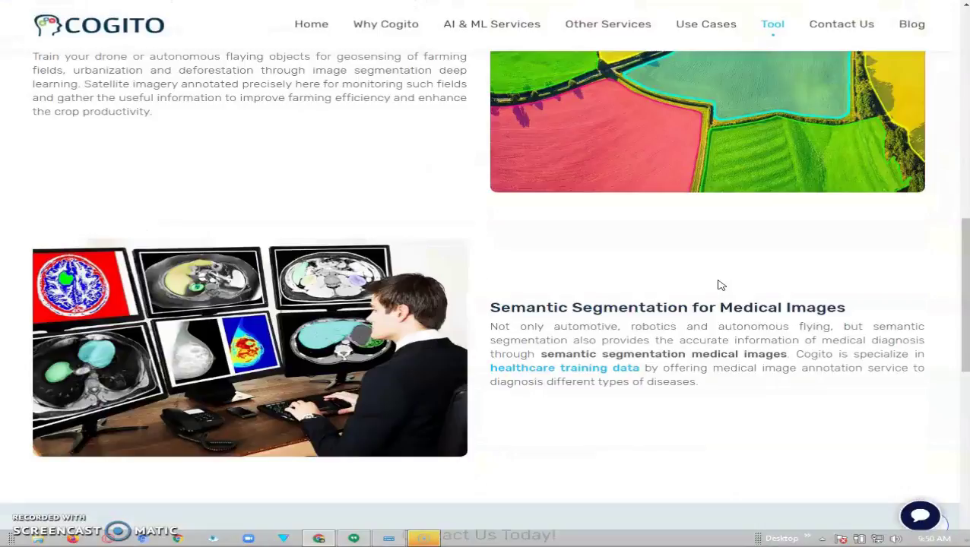
- Open the Video Annotation tool page and review its object tracking, semantic video annotation and human pose recognition examples
mouse_move(774, 32)
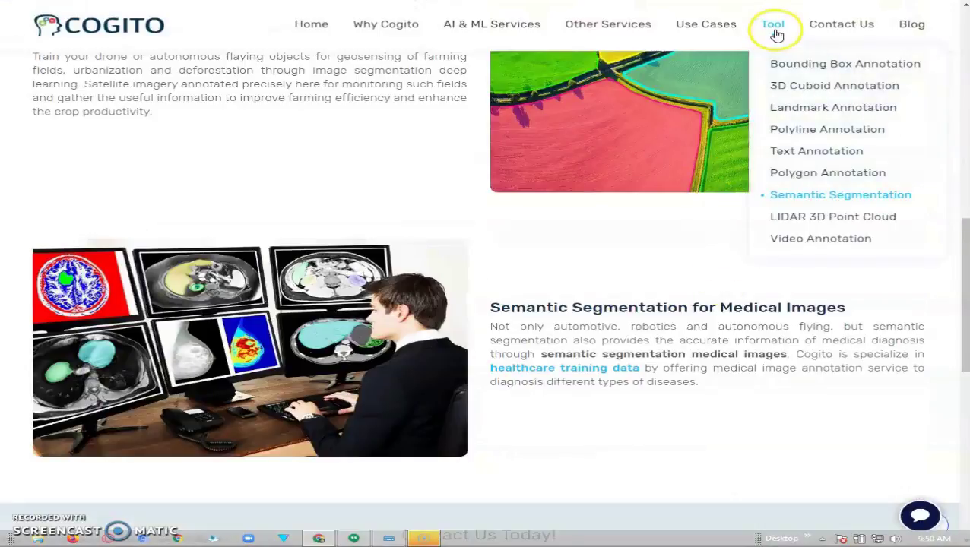
click(815, 247)
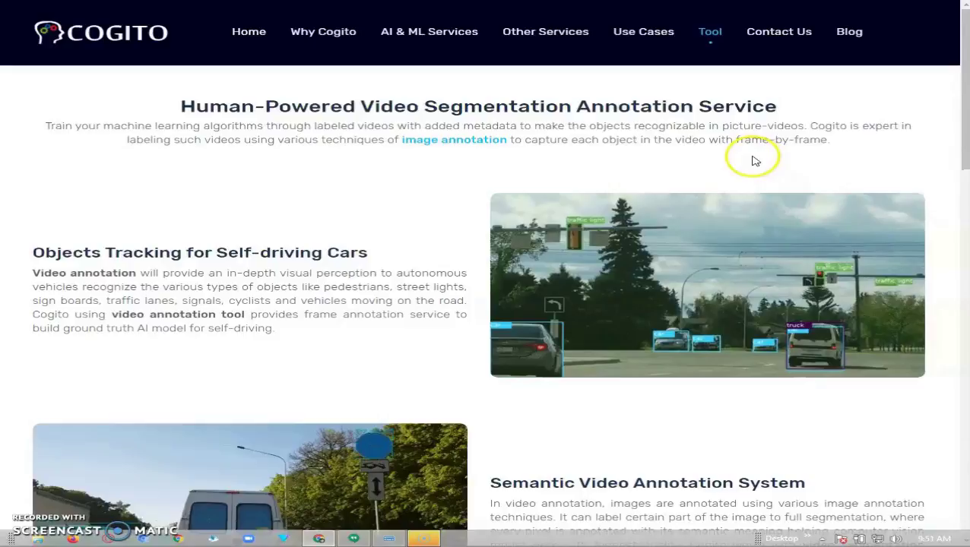
scroll(753, 164, down, 1)
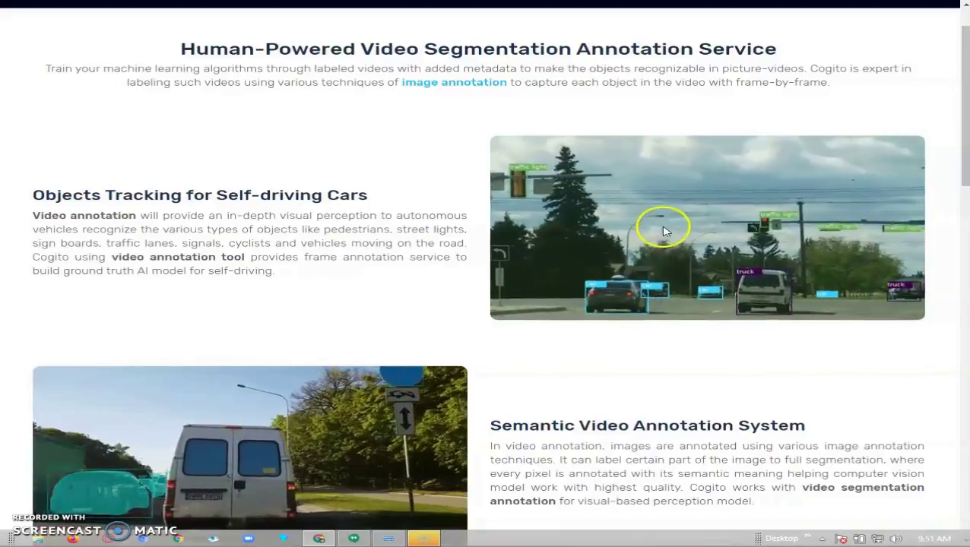
scroll(666, 230, down, 1)
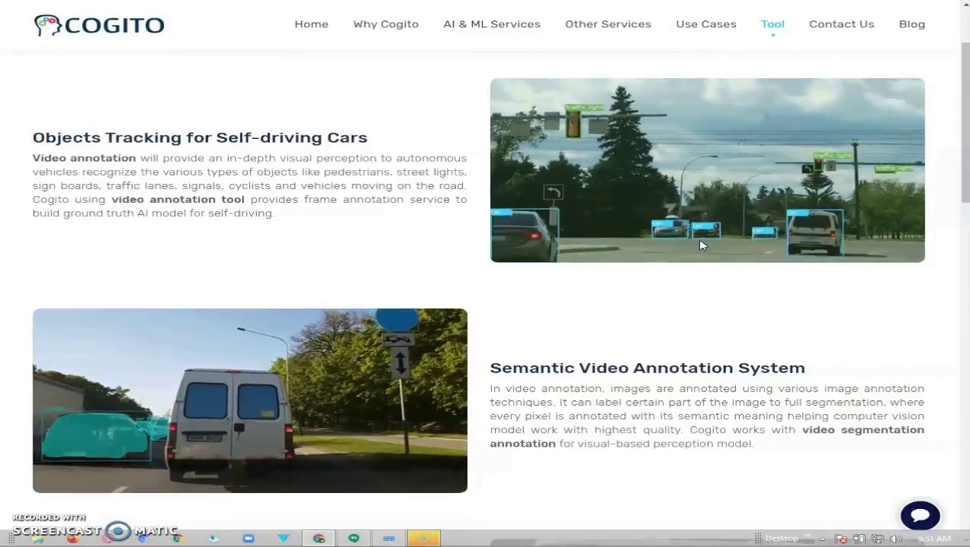
scroll(535, 284, down, 3)
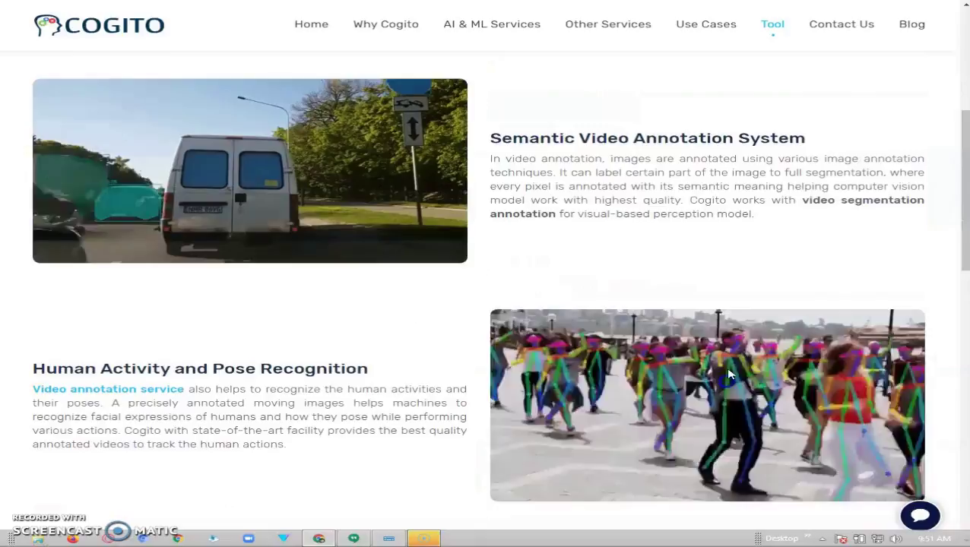
scroll(730, 406, down, 1)
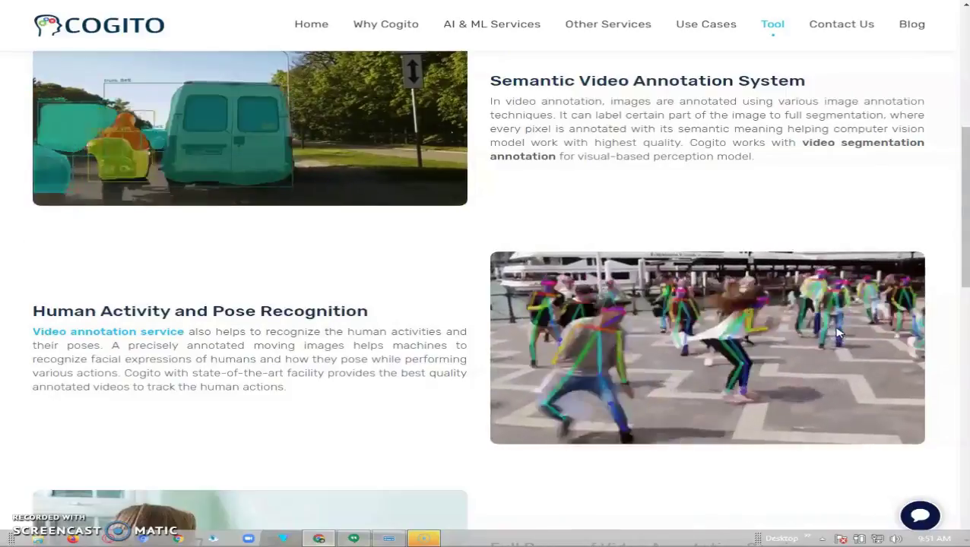
scroll(841, 334, down, 1)
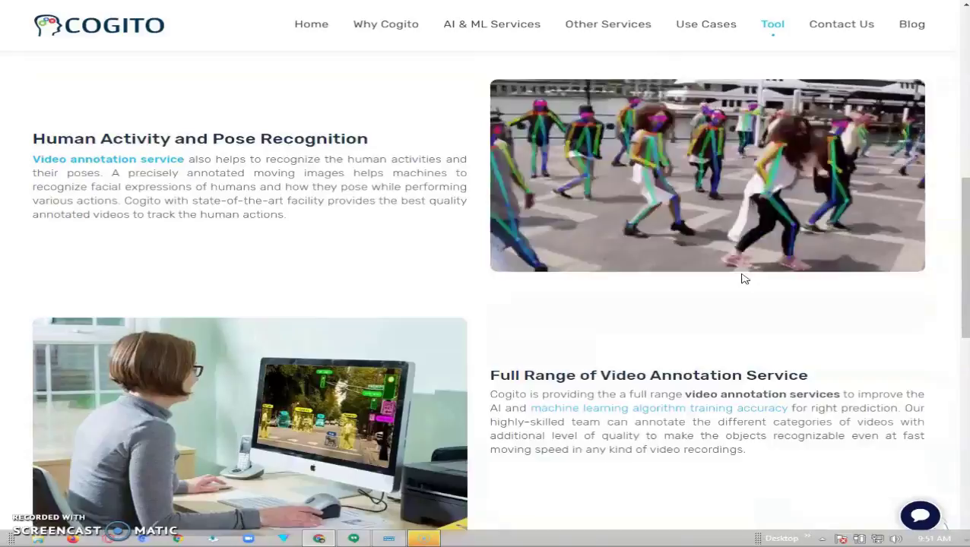
- Return to the self-driving object tracking clip and compare it with the semantic video and human pose recognition clips
scroll(743, 279, up, 3)
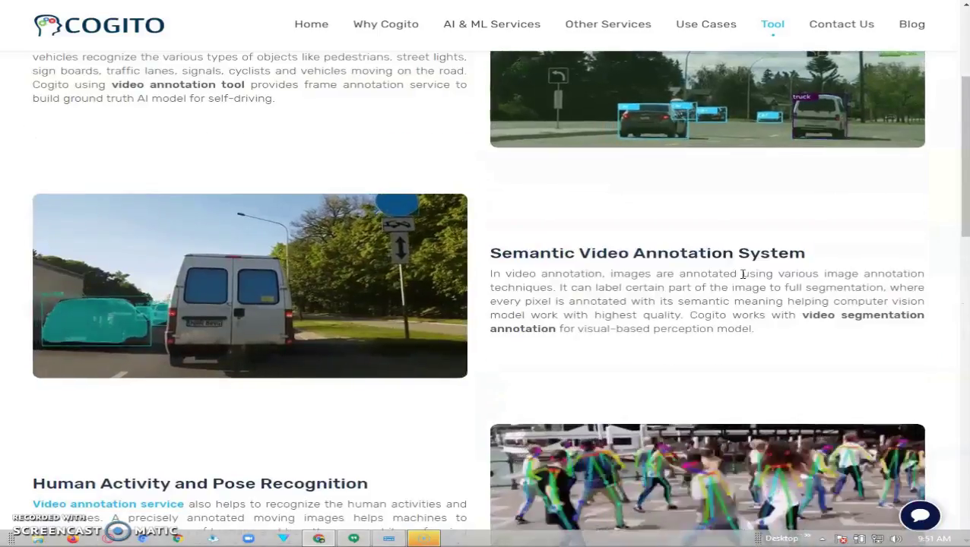
scroll(744, 276, up, 2)
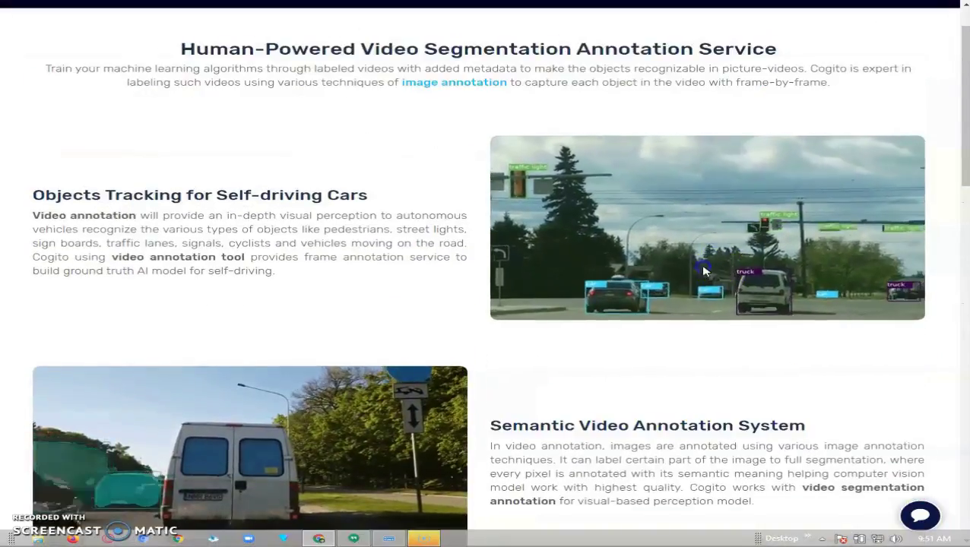
scroll(713, 264, down, 1)
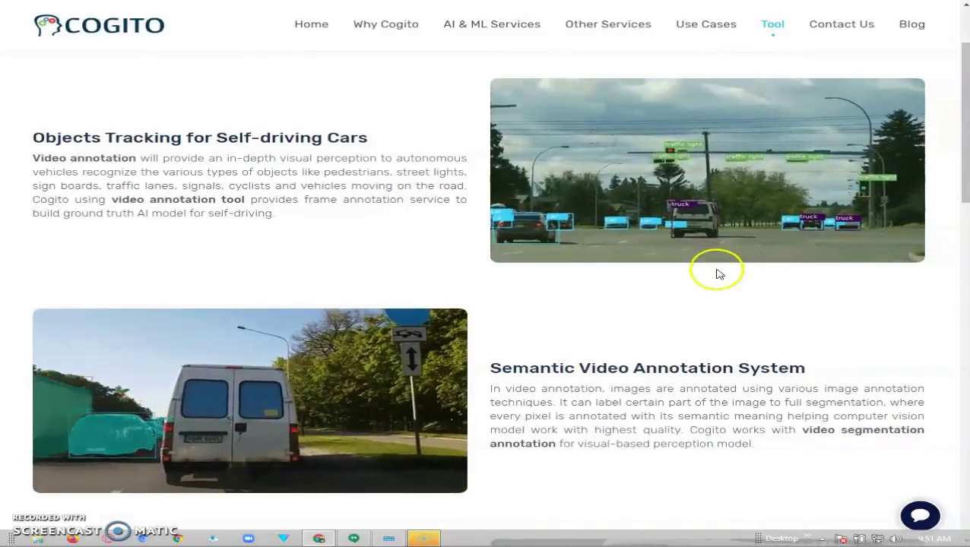
scroll(720, 279, down, 1)
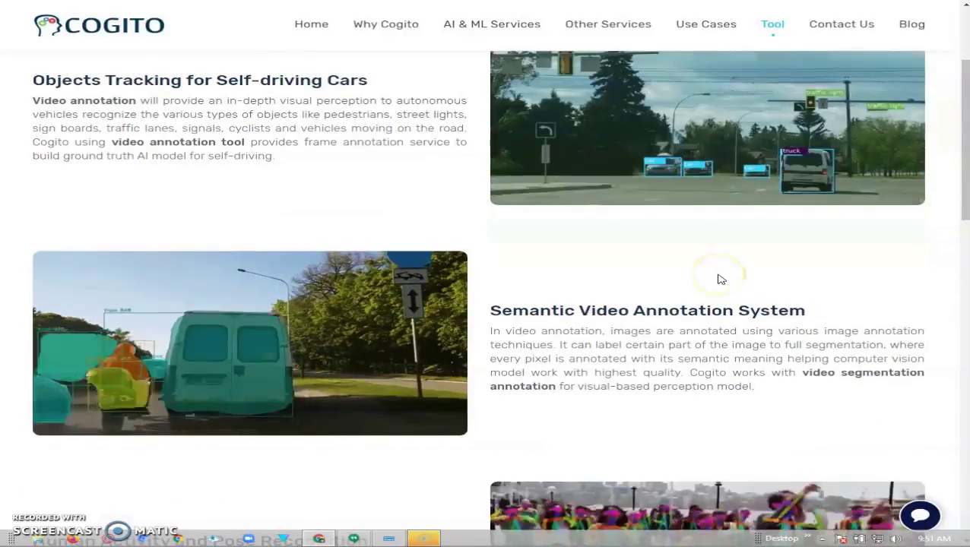
scroll(721, 279, down, 4)
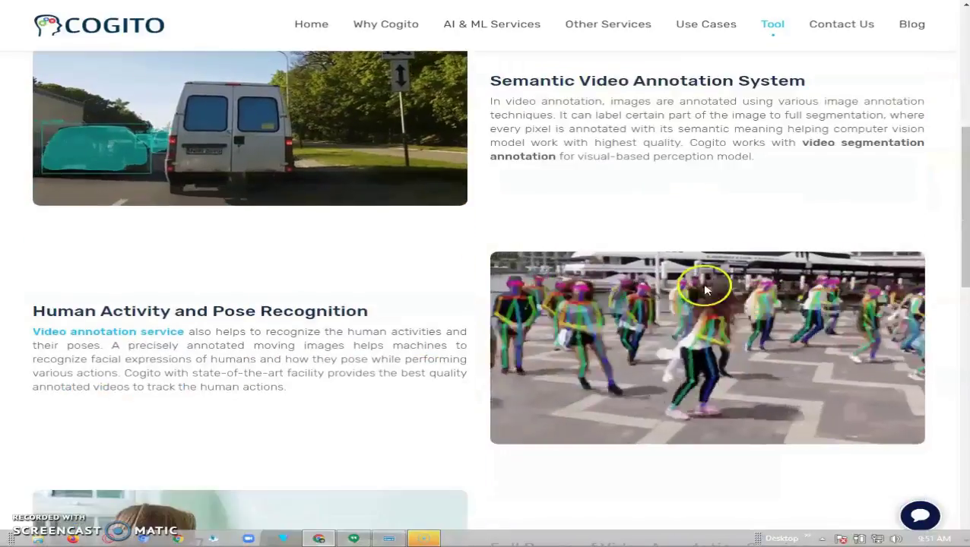
scroll(690, 304, down, 7)
scroll(689, 303, up, 9)
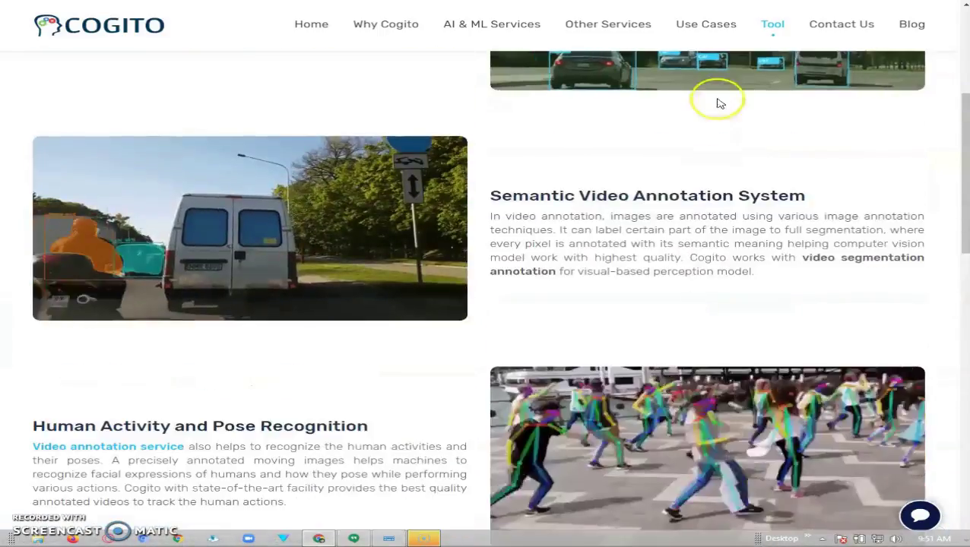
- Open the LIDAR 3D Point Cloud tool page and review its 3D point cloud annotation and semantic segmentation examples
mouse_move(765, 40)
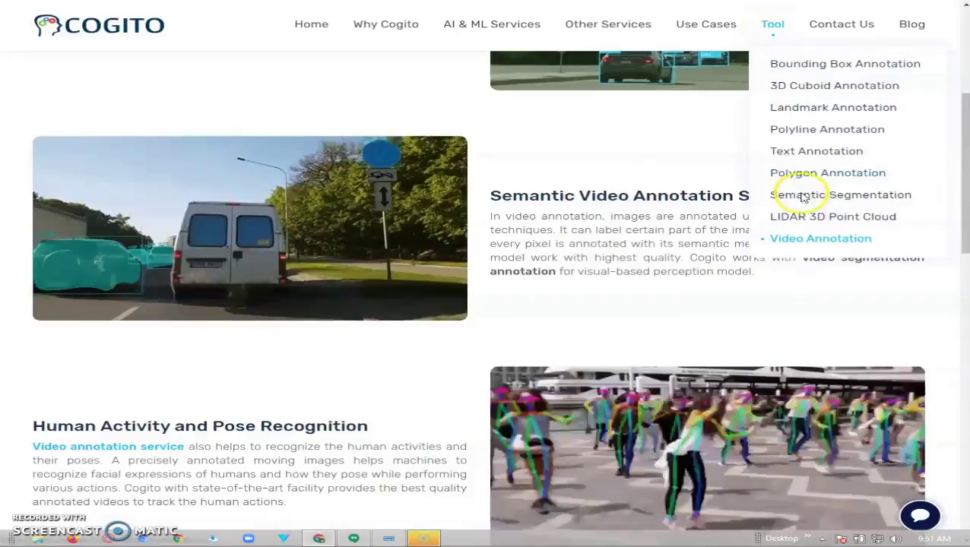
click(804, 219)
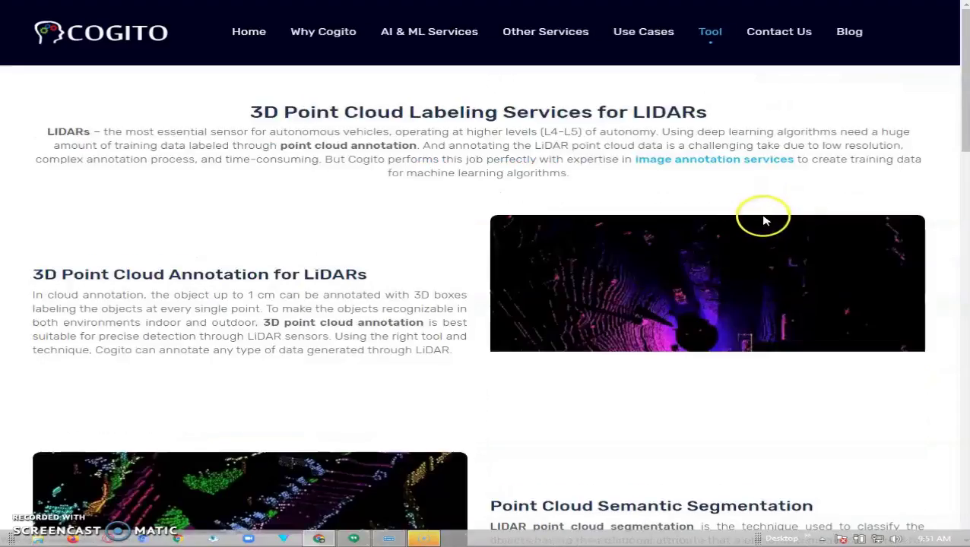
scroll(770, 199, down, 1)
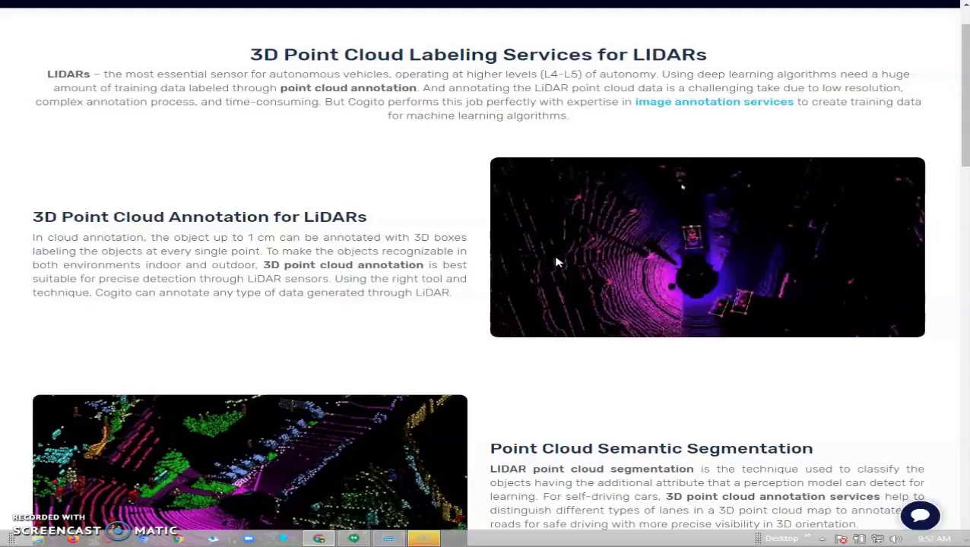
scroll(561, 259, down, 2)
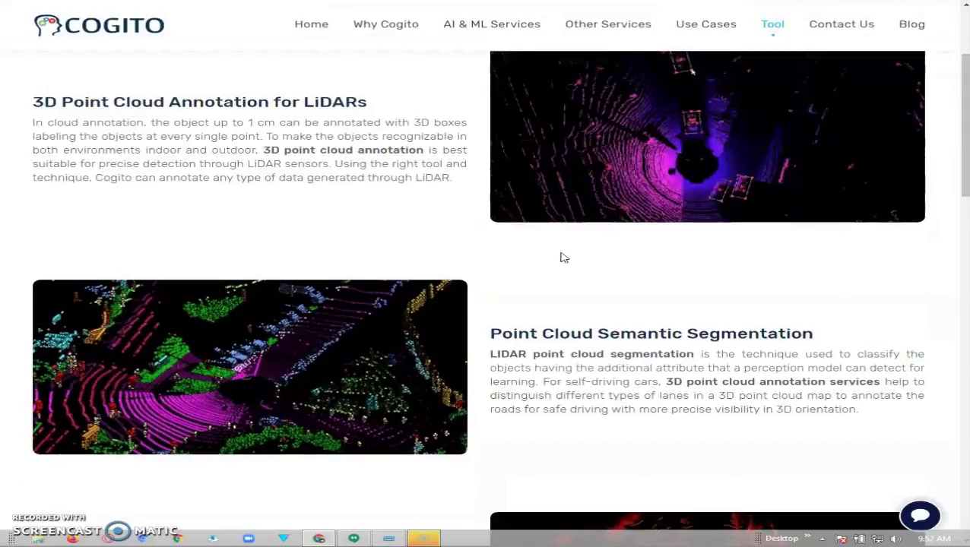
click(293, 346)
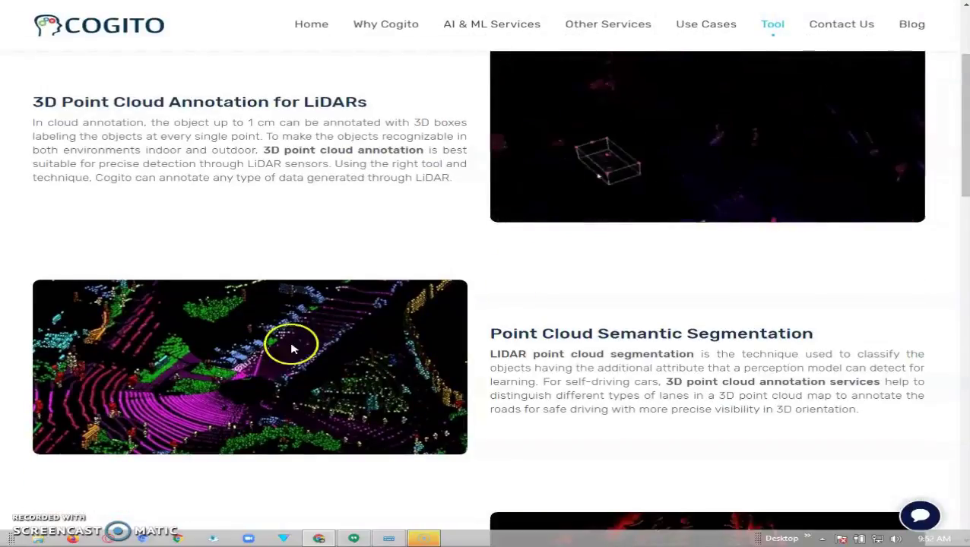
click(354, 340)
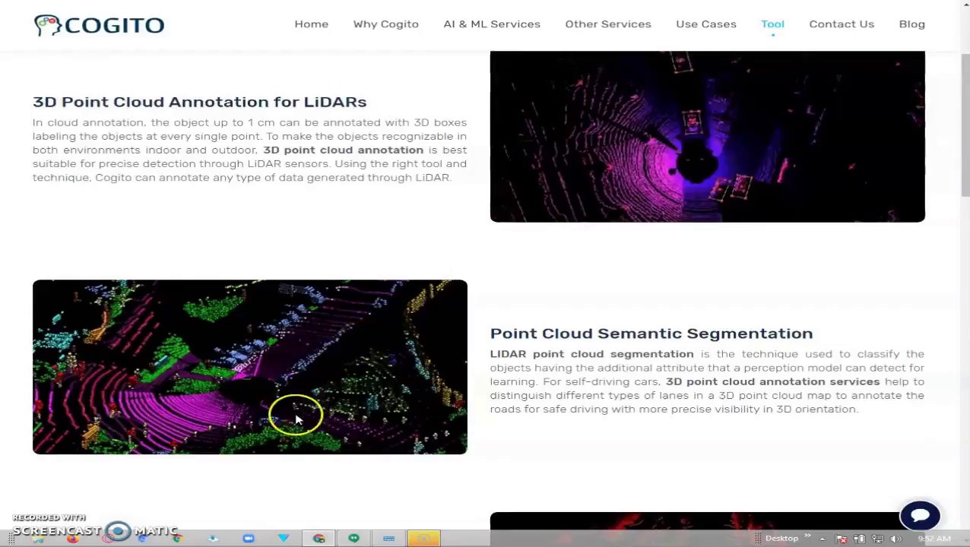
scroll(249, 384, up, 2)
scroll(666, 241, down, 1)
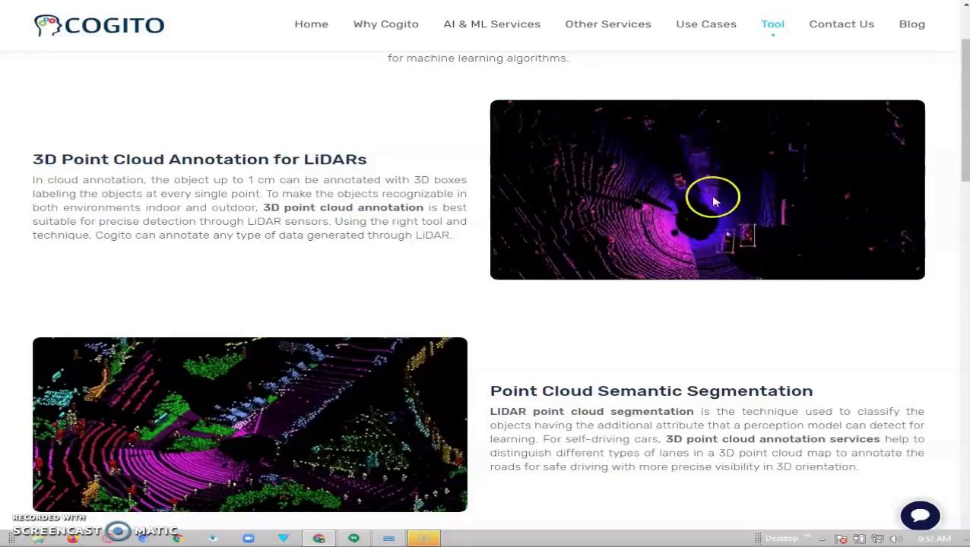
- Review the LIDAR page's sections on detecting objects with 3D boxes and point cloud annotation for detecting lanes
scroll(710, 199, down, 2)
scroll(713, 202, down, 2)
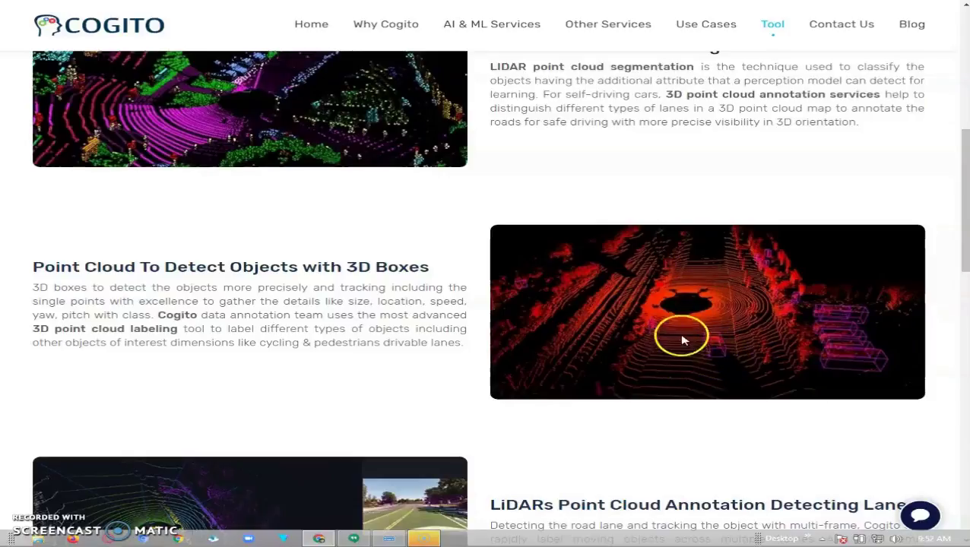
scroll(701, 282, down, 2)
scroll(701, 281, down, 3)
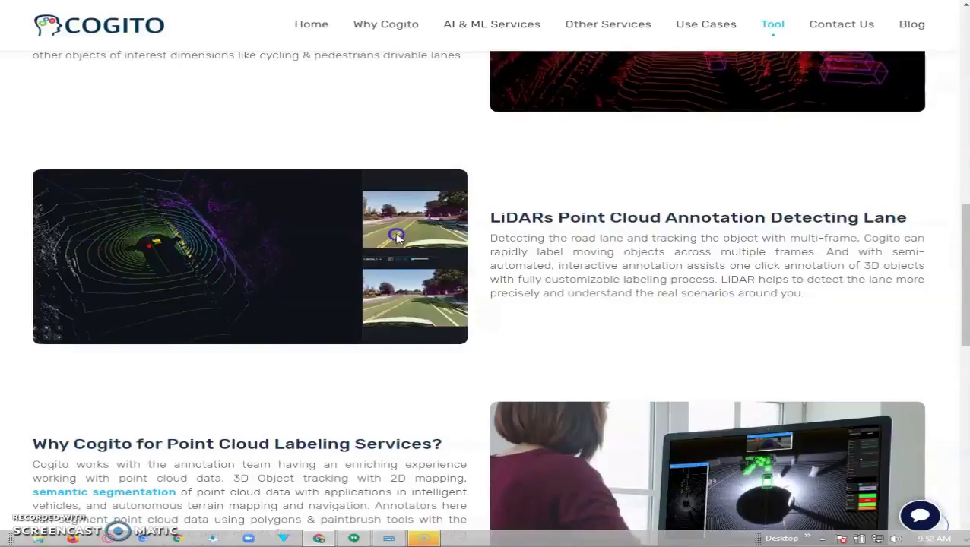
- Open the LiDAR lane detection image in a new tab and examine its point cloud and camera views enlarged
right_click(215, 231)
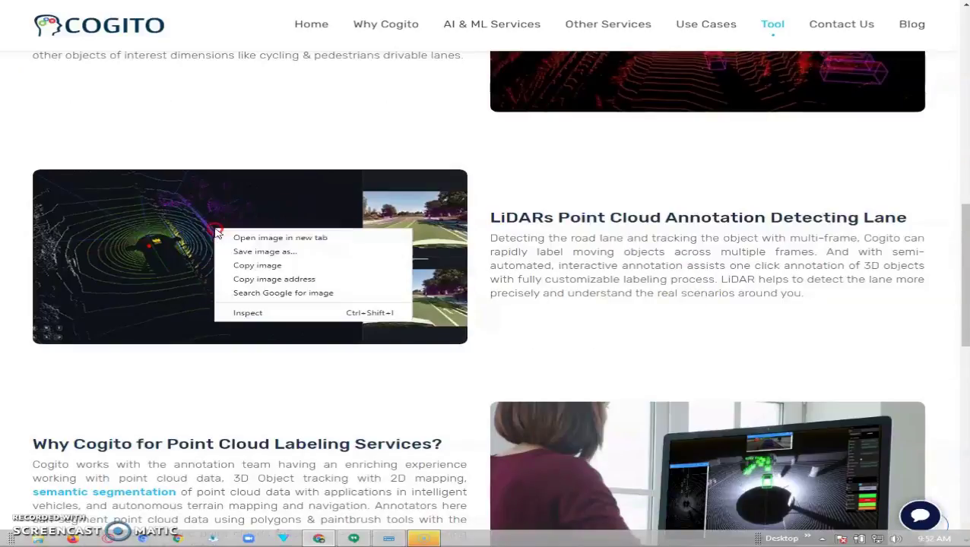
click(265, 242)
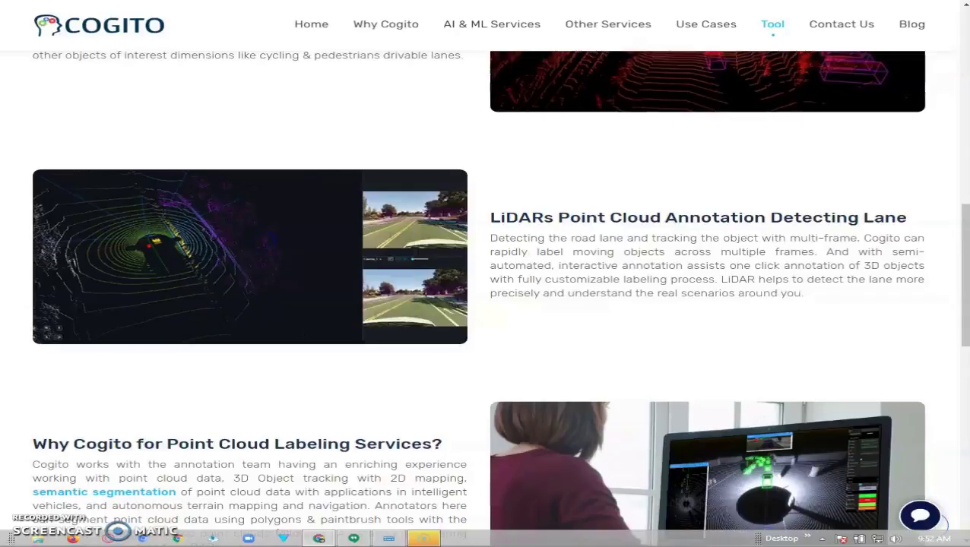
key(ctrl+Tab)
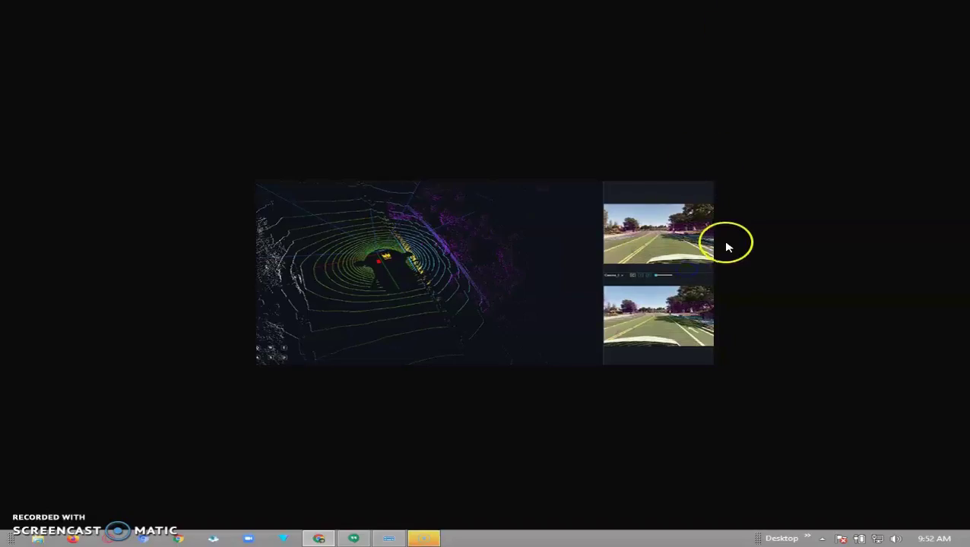
scroll(728, 287, up, 8)
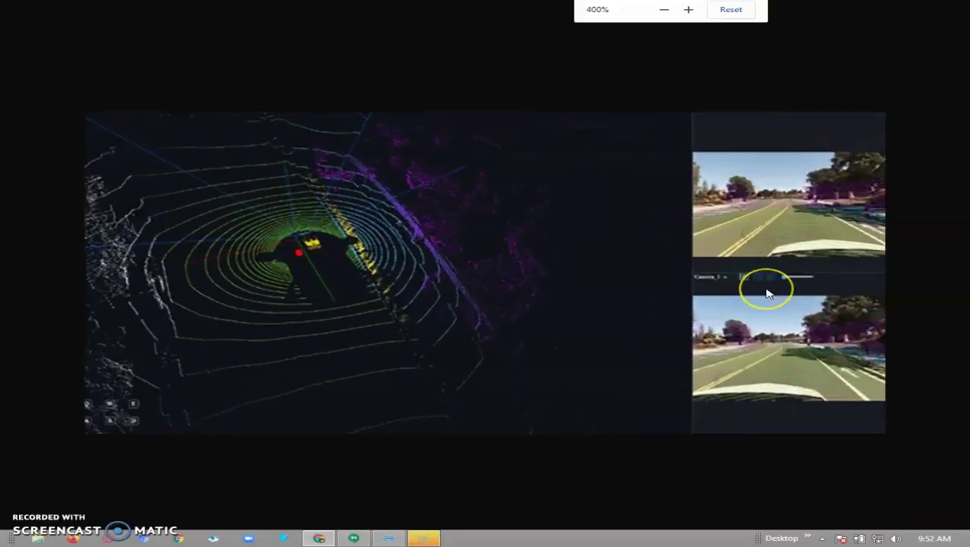
scroll(766, 294, down, 2)
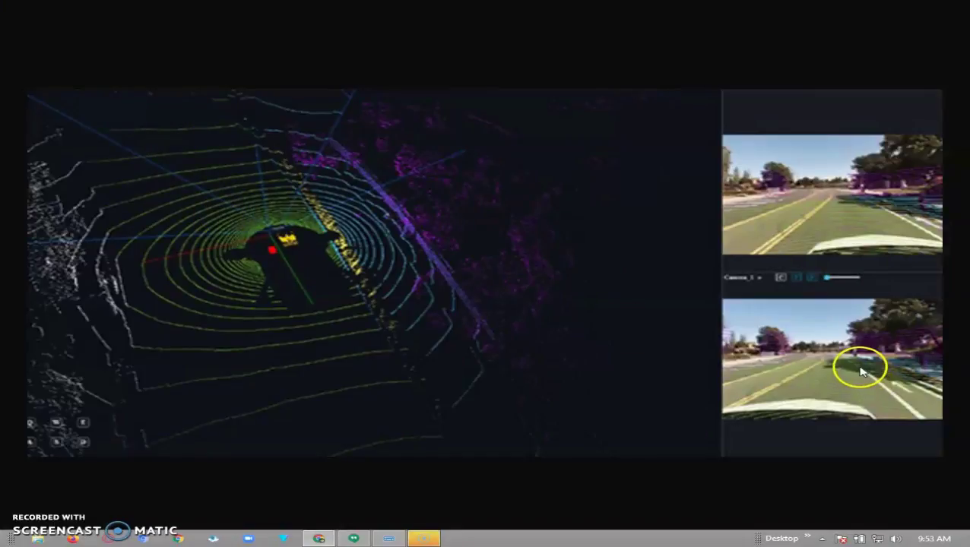
key(ctrl+minus)
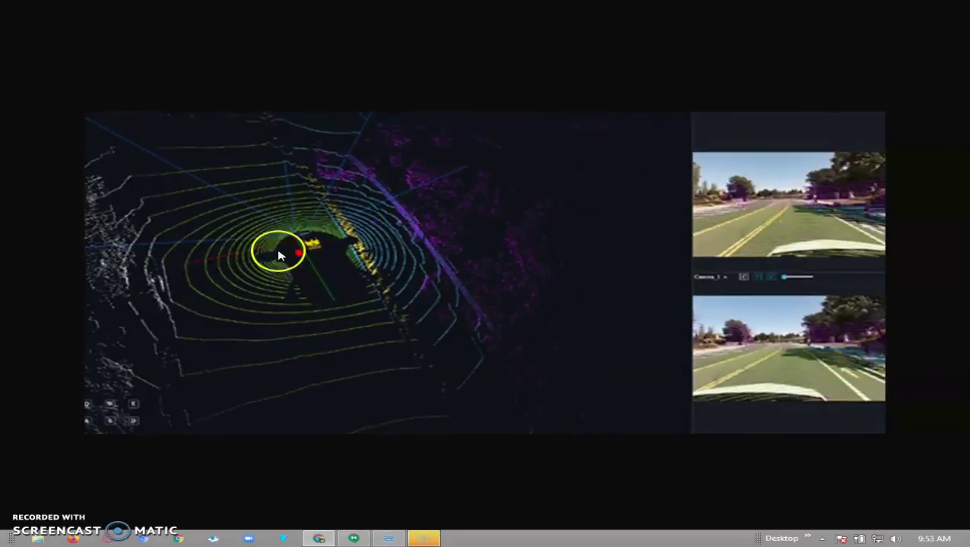
key(ctrl+minus)
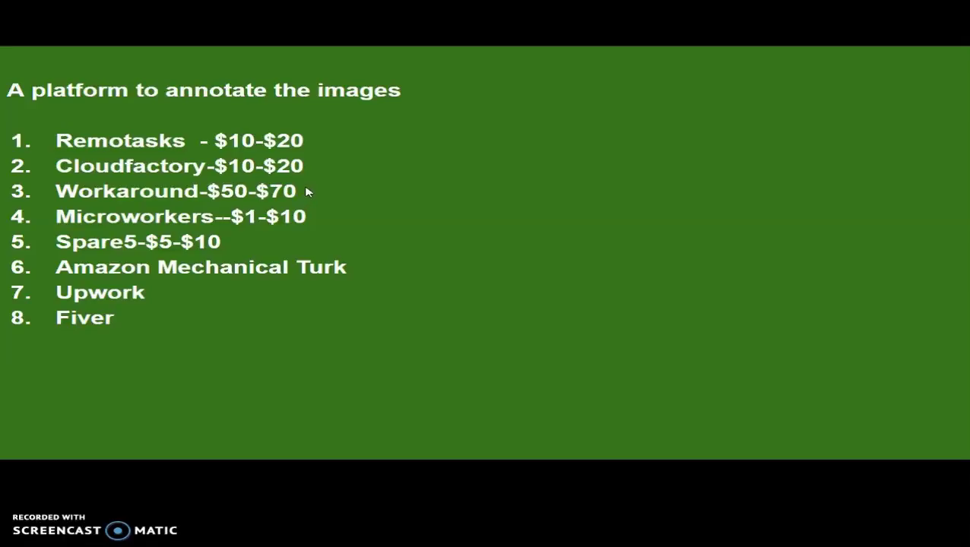
click(282, 218)
click(336, 167)
click(286, 272)
click(326, 154)
click(317, 165)
click(335, 181)
click(345, 196)
click(356, 232)
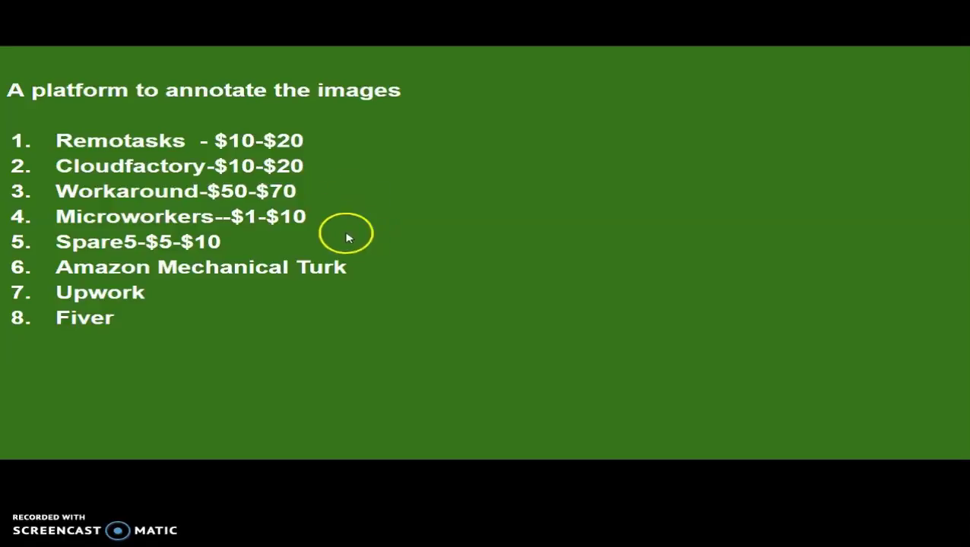
click(293, 230)
click(295, 240)
click(321, 218)
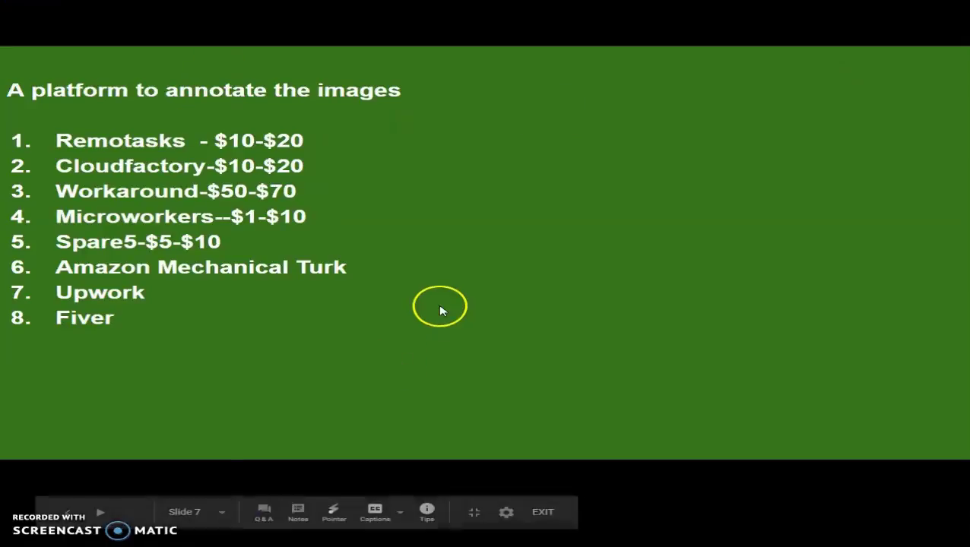
- Exit the slideshow, switch to the image labeling editor with the puffin photo, and activate the Bird segmentation class
key(Escape)
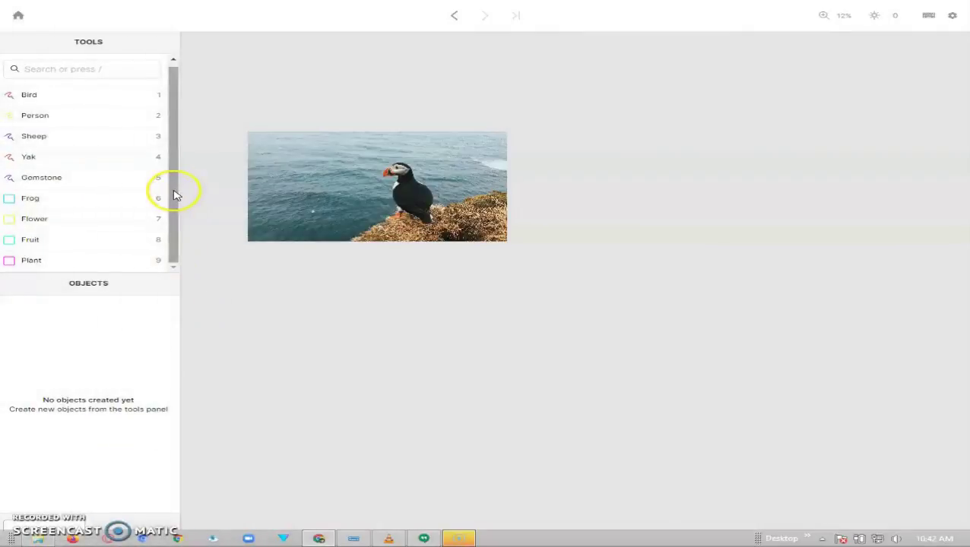
drag(174, 193, 176, 184)
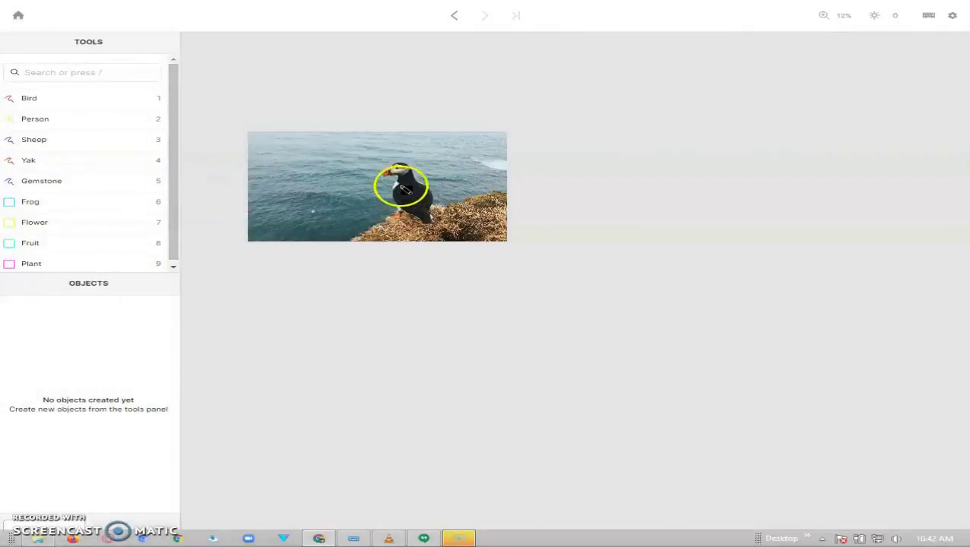
scroll(403, 186, up, 5)
scroll(403, 185, down, 2)
scroll(455, 217, up, 1)
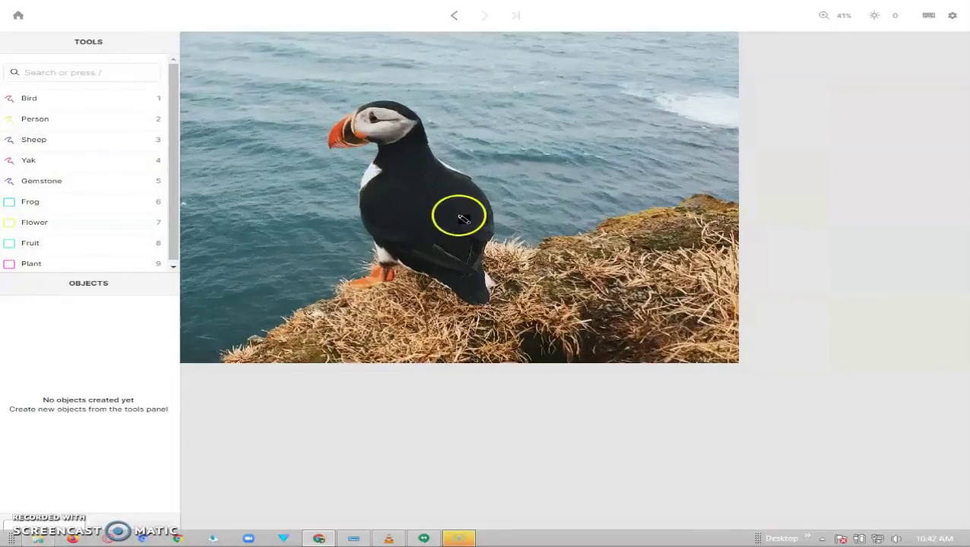
click(28, 101)
click(29, 101)
scroll(494, 273, up, 4)
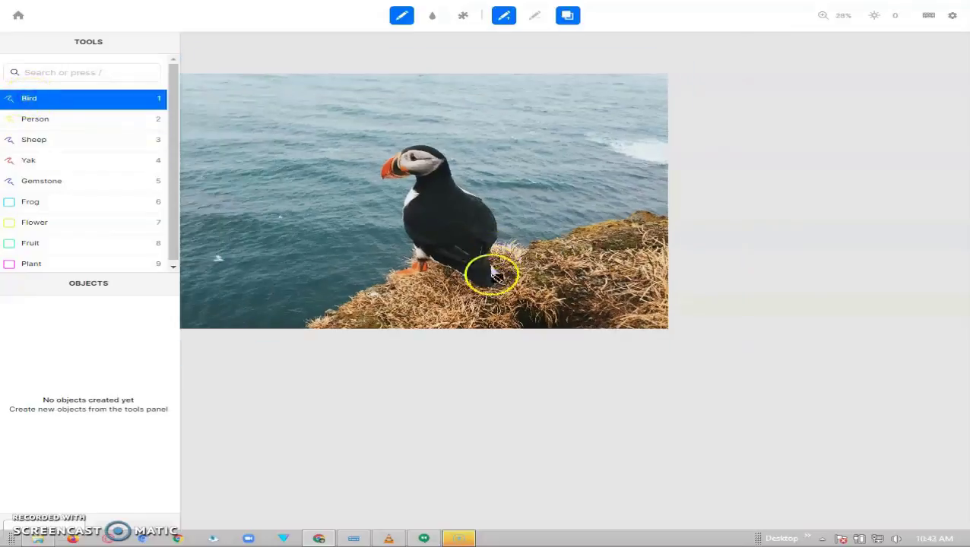
- Trace a Bird segmentation outline from the puffin's tail tip up along its back to the neck
scroll(498, 286, up, 5)
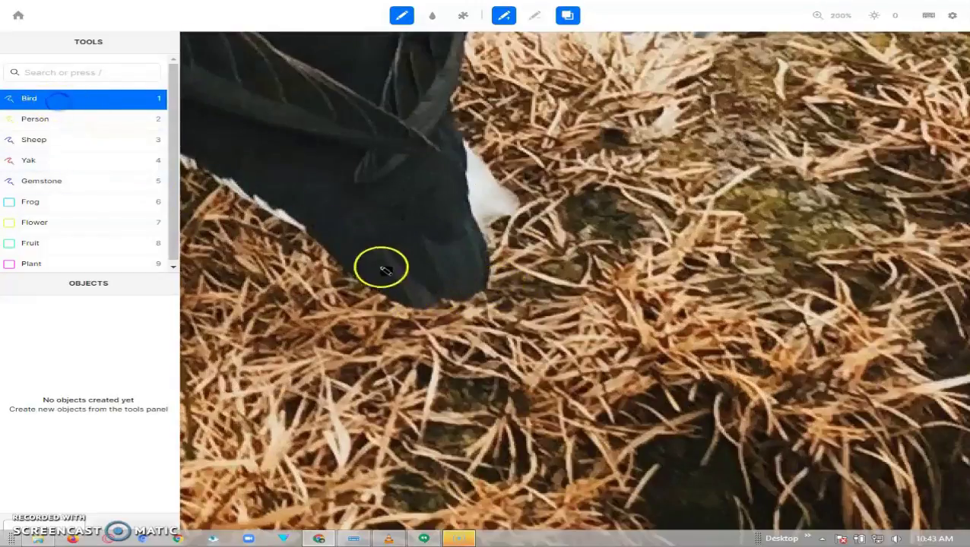
scroll(381, 266, down, 5)
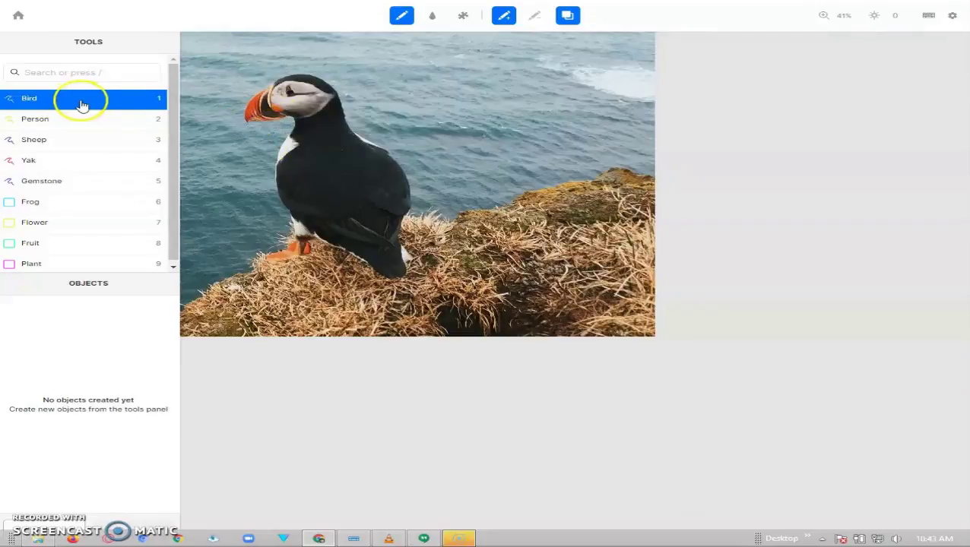
scroll(417, 270, up, 5)
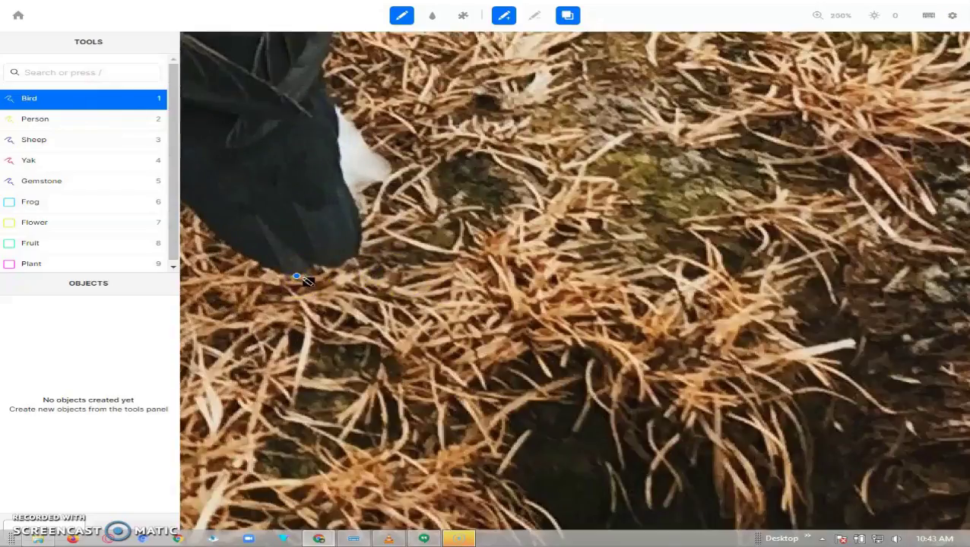
click(317, 265)
drag(364, 245, 361, 197)
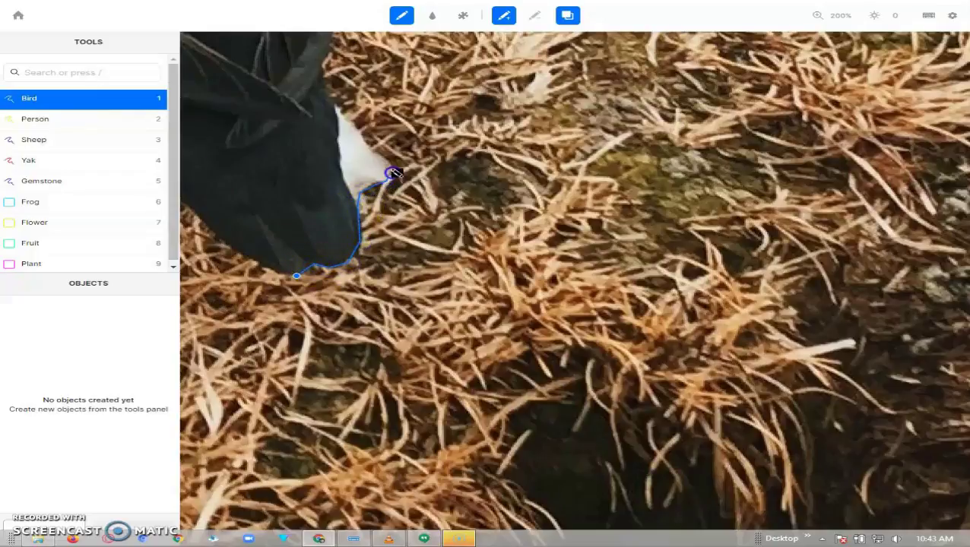
scroll(362, 151, down, 3)
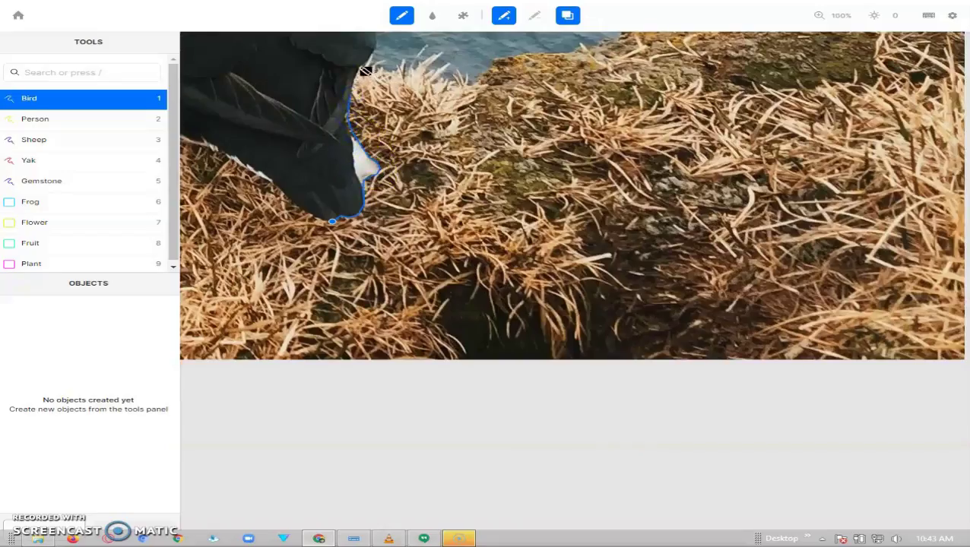
scroll(437, 114, down, 3)
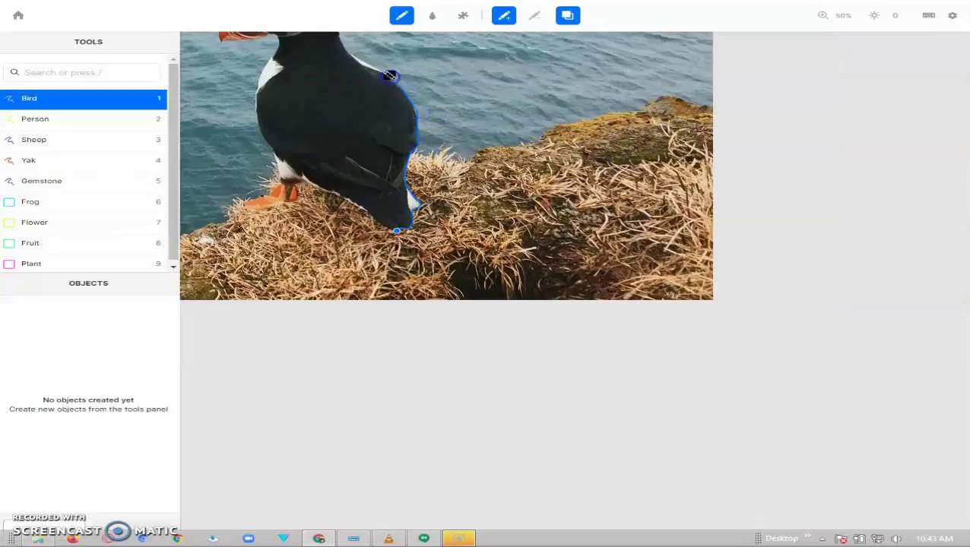
scroll(383, 73, down, 1)
scroll(383, 67, up, 3)
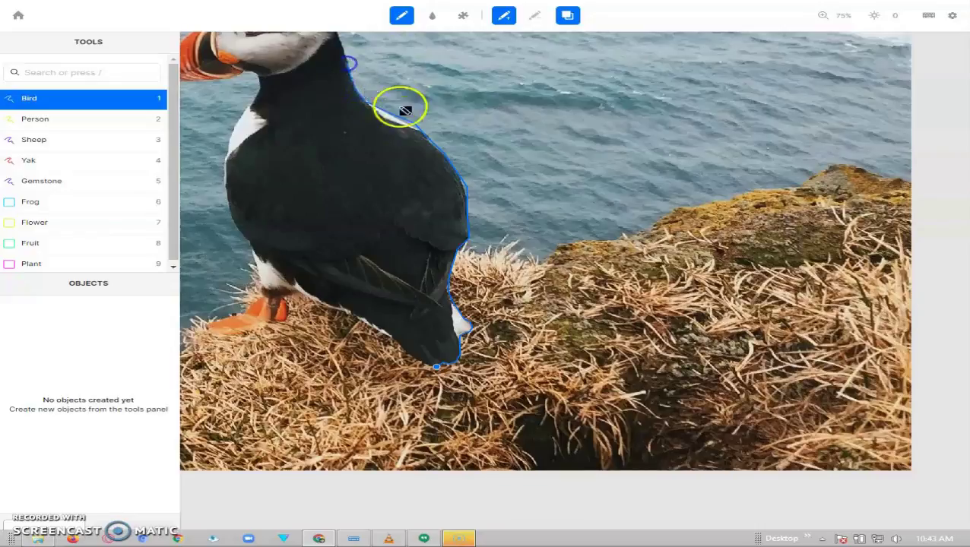
- Continue the outline around the puffin's head, beak, breast, foot and underside, and close it at the tail tip
scroll(372, 87, down, 1)
scroll(368, 69, up, 2)
scroll(379, 71, down, 1)
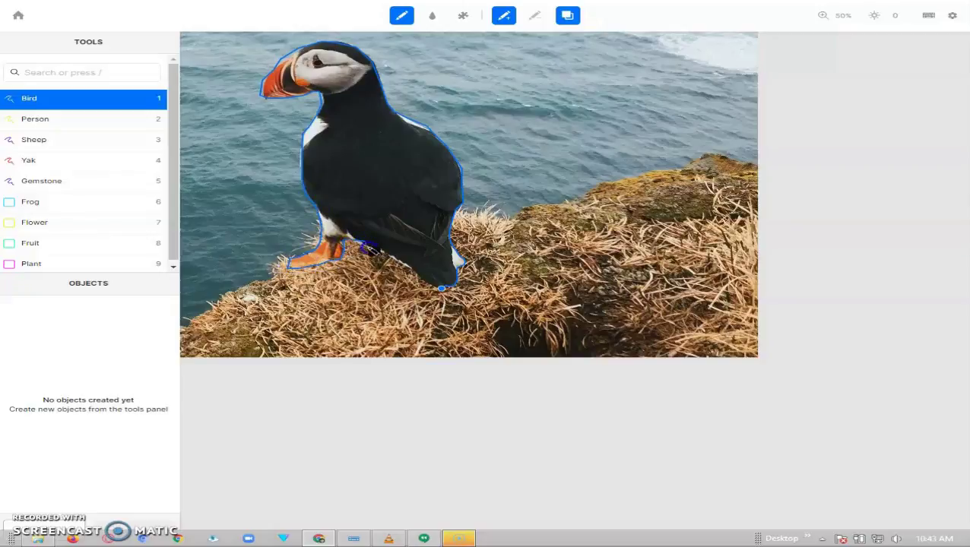
scroll(401, 262, up, 2)
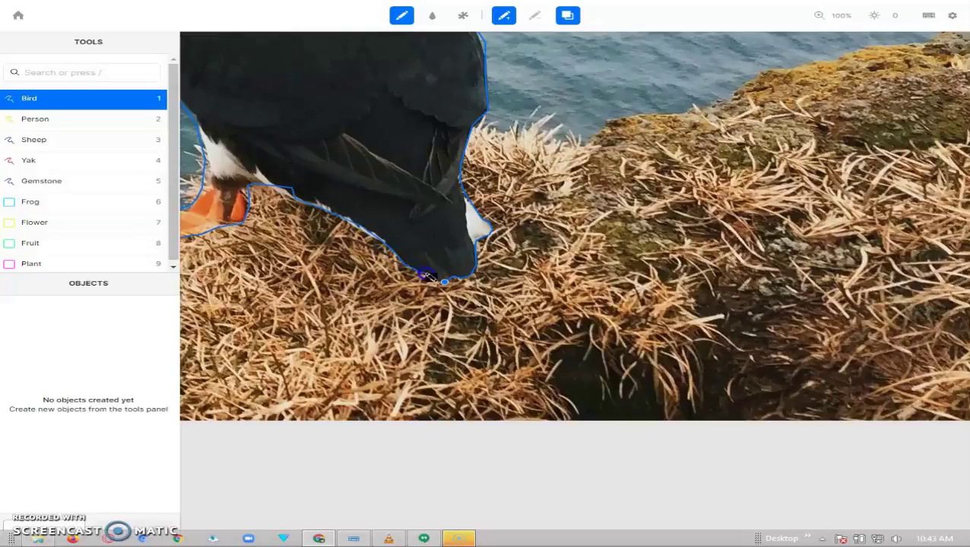
scroll(437, 283, up, 3)
drag(438, 280, 422, 256)
- Delete the completed Bird segmentation object from the image
scroll(456, 323, down, 5)
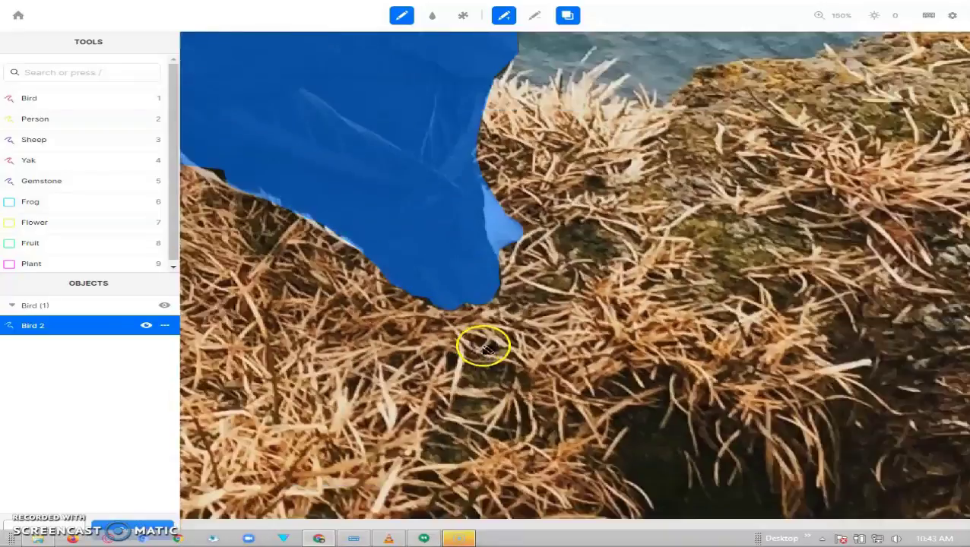
scroll(485, 348, down, 1)
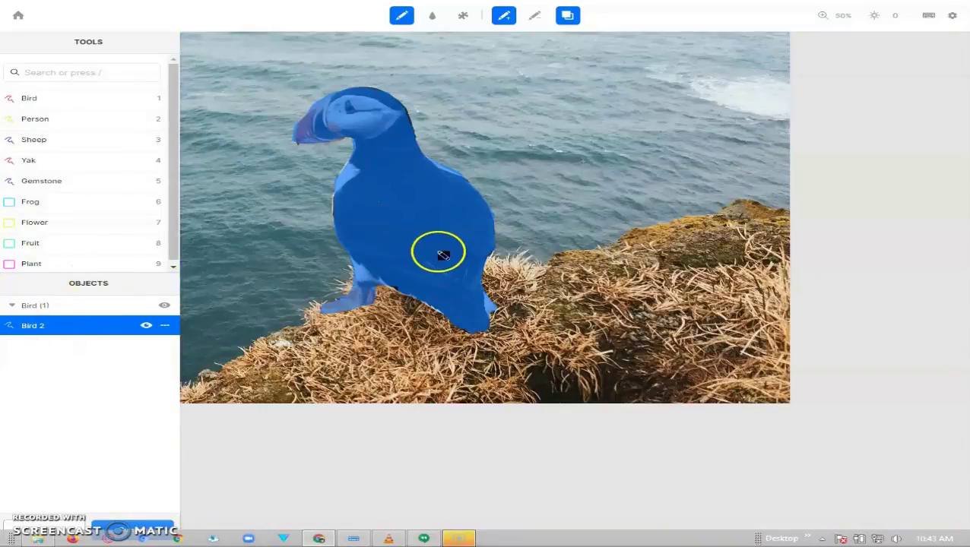
click(165, 325)
click(202, 439)
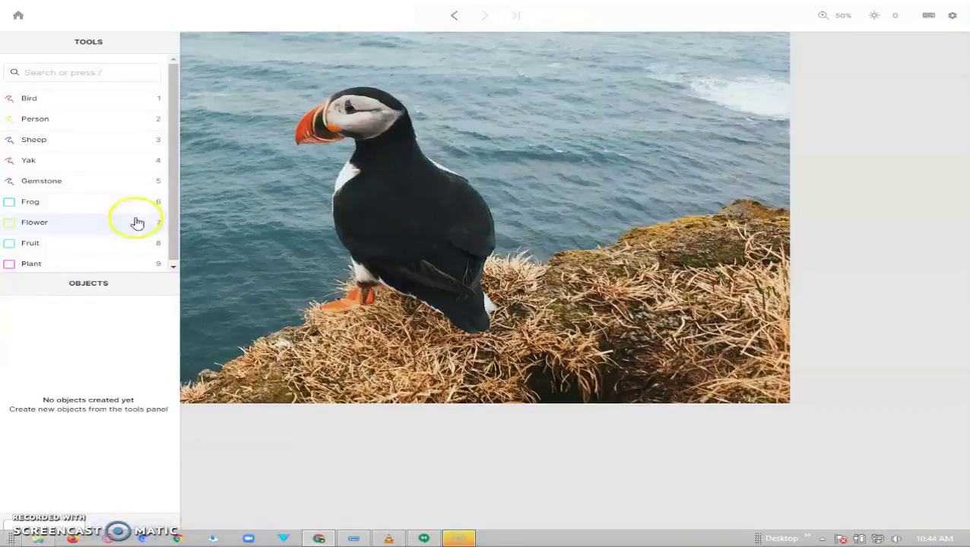
- Start a new Bird outline at the puffin's tail tip and trace it up around the tail feathers to the lower back
click(41, 104)
scroll(514, 342, up, 5)
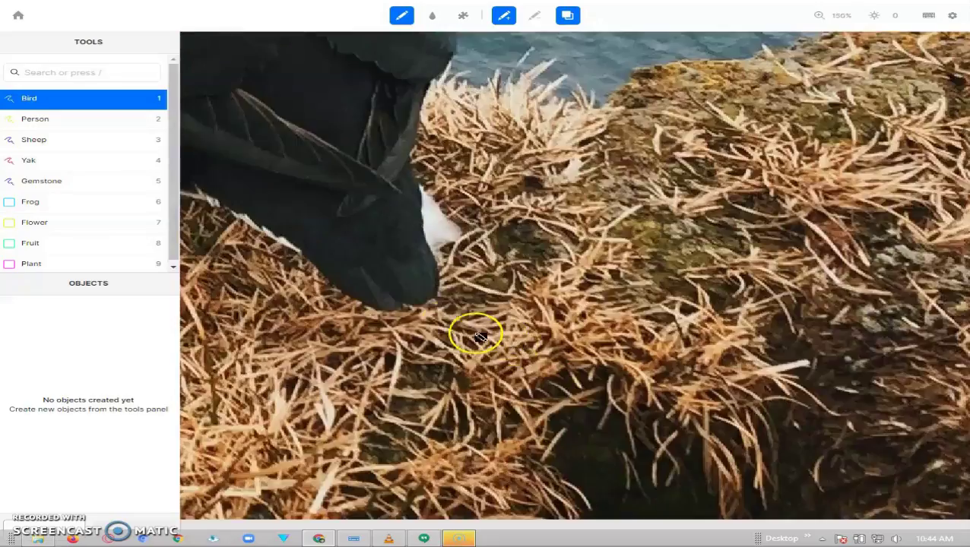
click(382, 314)
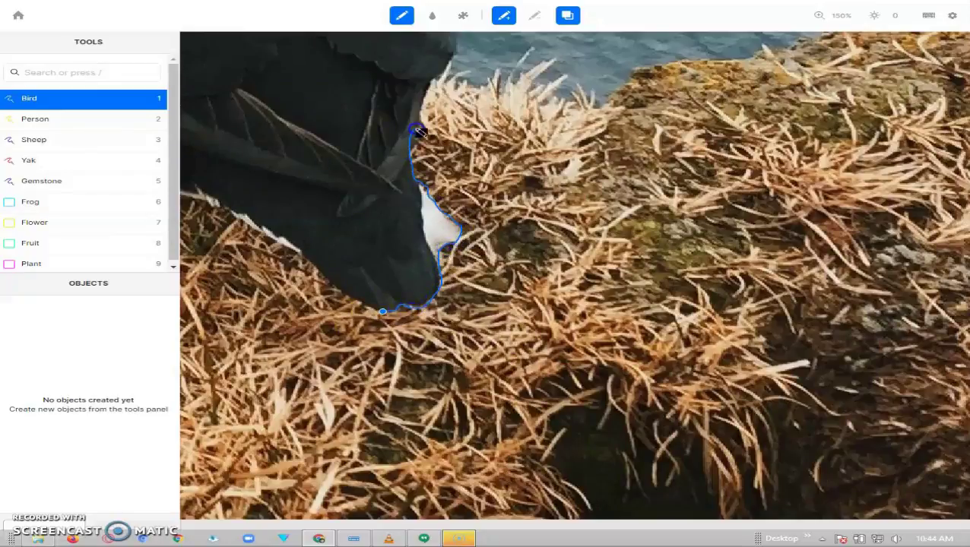
scroll(459, 190, down, 4)
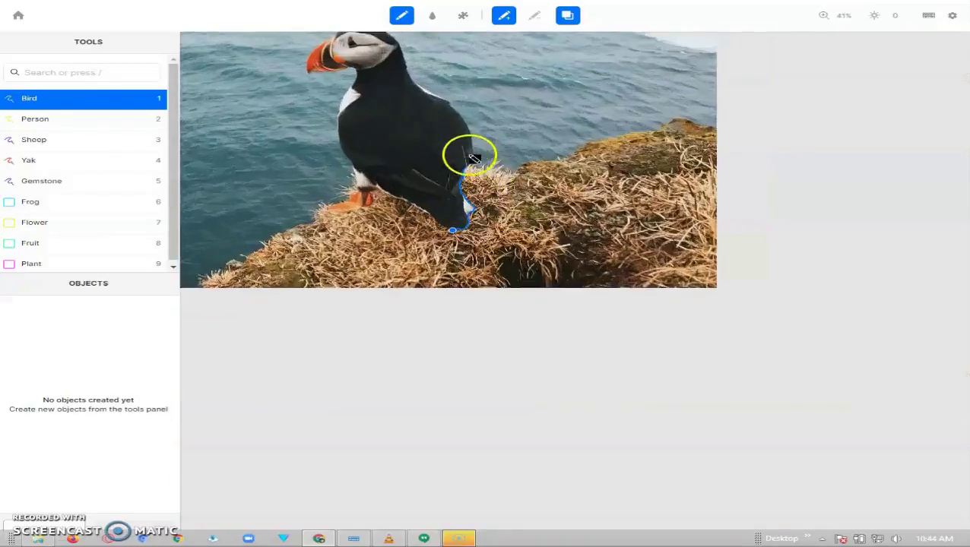
scroll(474, 161, up, 3)
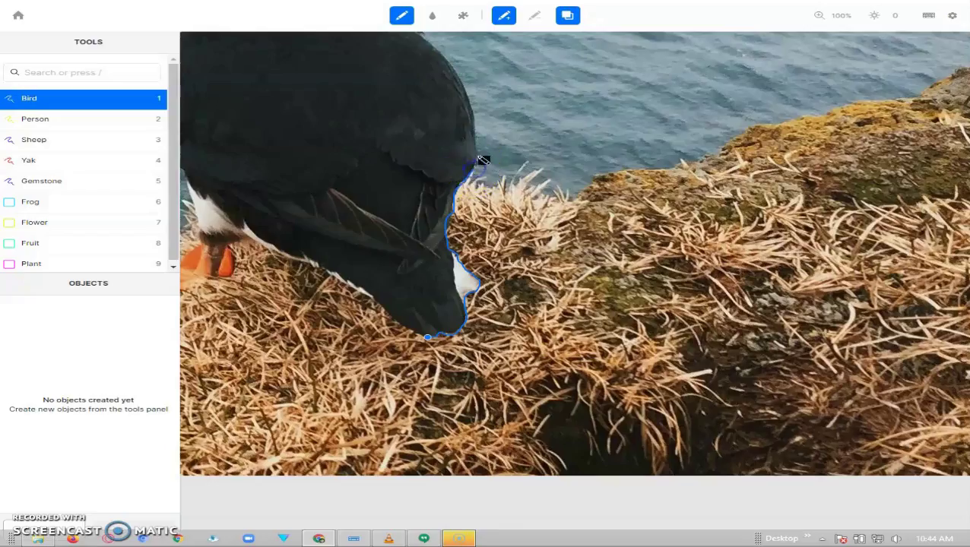
scroll(479, 114, down, 3)
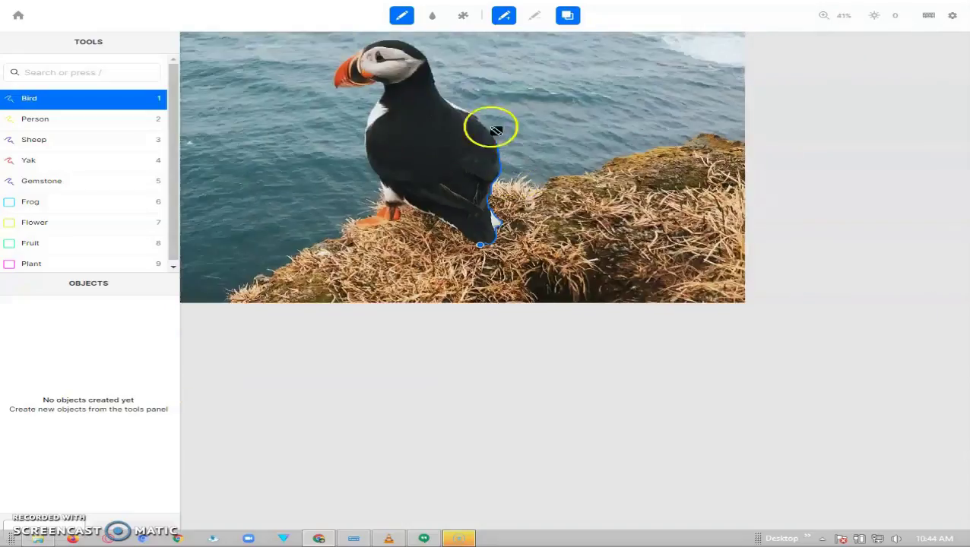
- Extend the Bird outline closely along the puffin's upper back and white shoulder edge towards the neck
scroll(496, 131, up, 4)
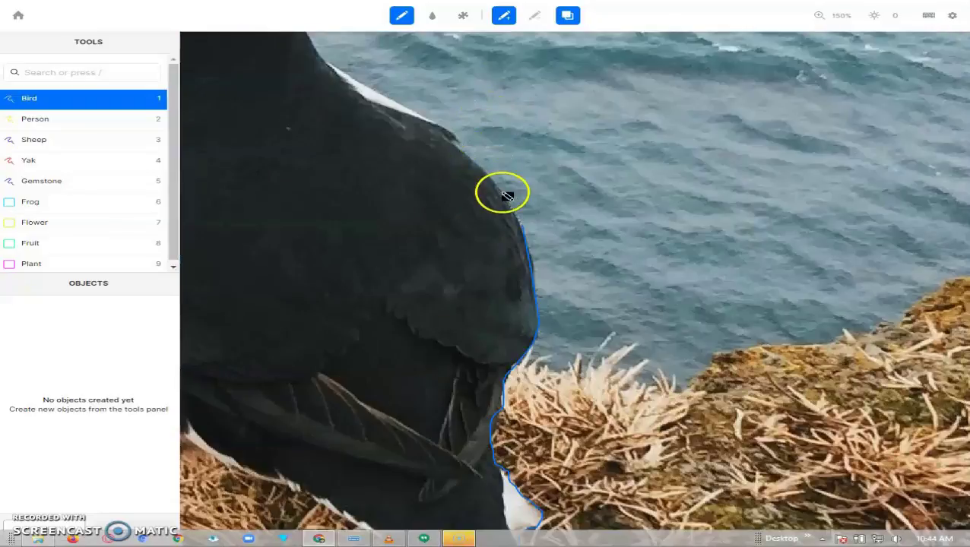
drag(507, 196, 480, 164)
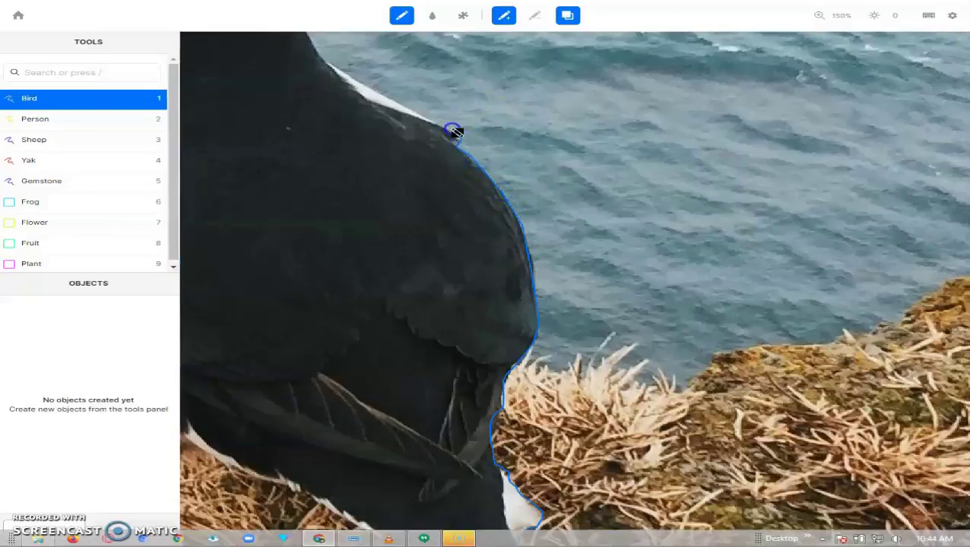
scroll(563, 169, down, 3)
scroll(496, 141, up, 5)
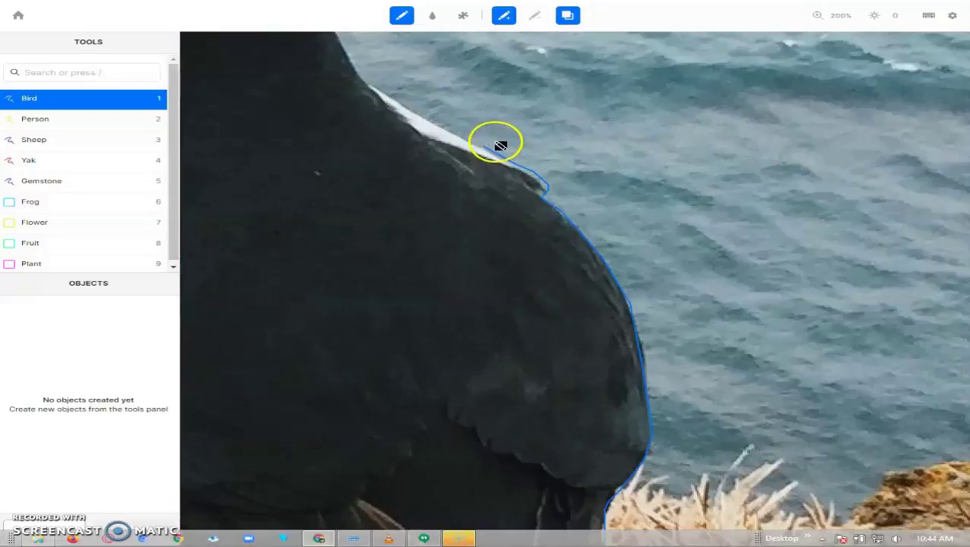
drag(485, 146, 476, 145)
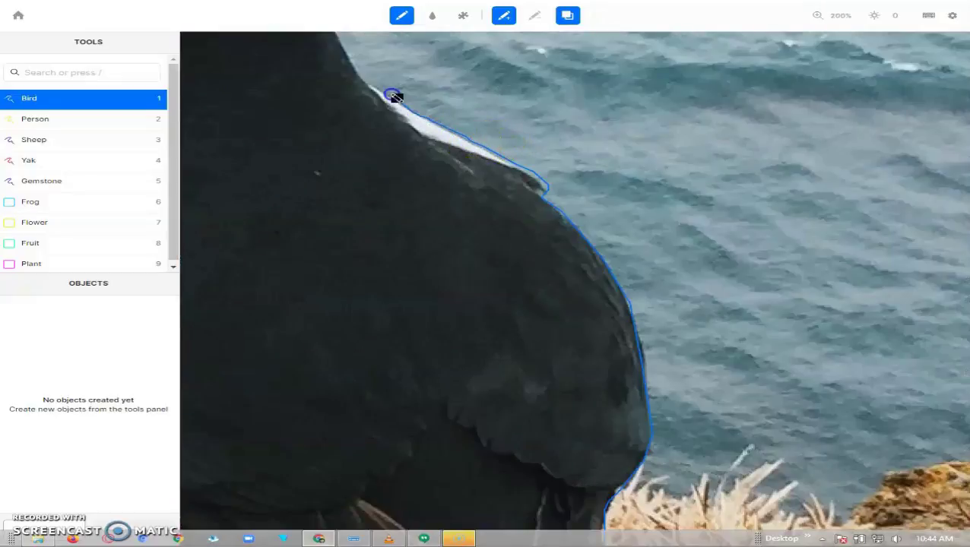
- Trace the outline up the nape, over the head, around the beak and down the throat to the white breast
scroll(406, 138, down, 4)
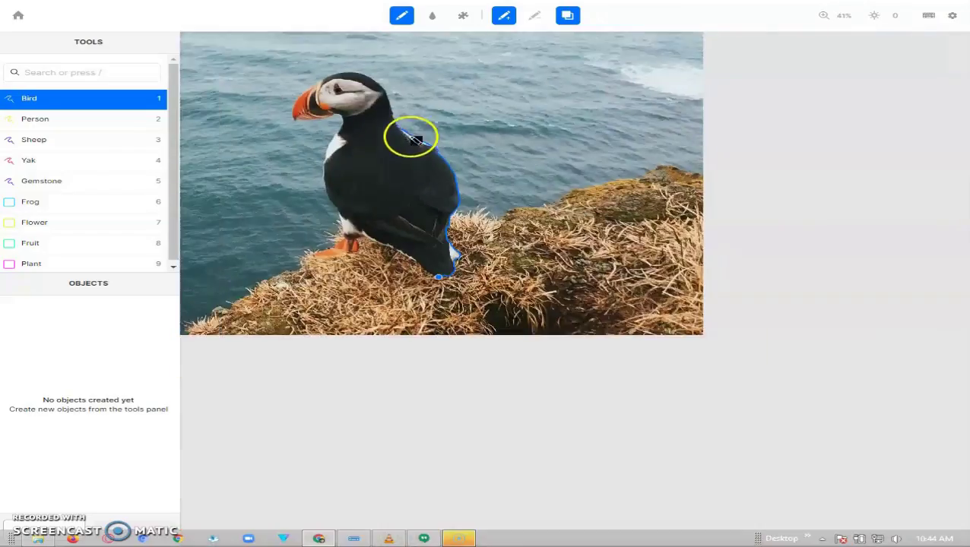
scroll(392, 95, up, 1)
drag(399, 123, 386, 96)
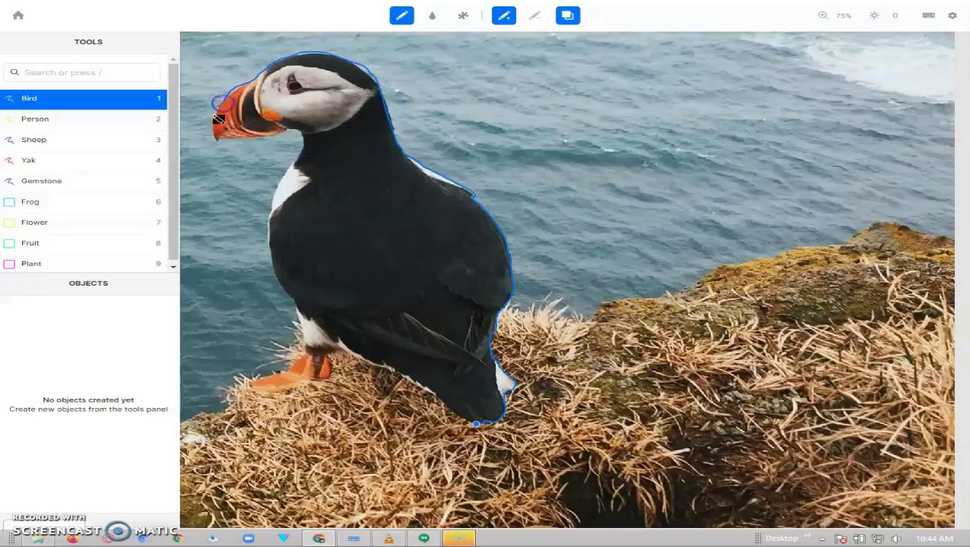
scroll(218, 119, up, 5)
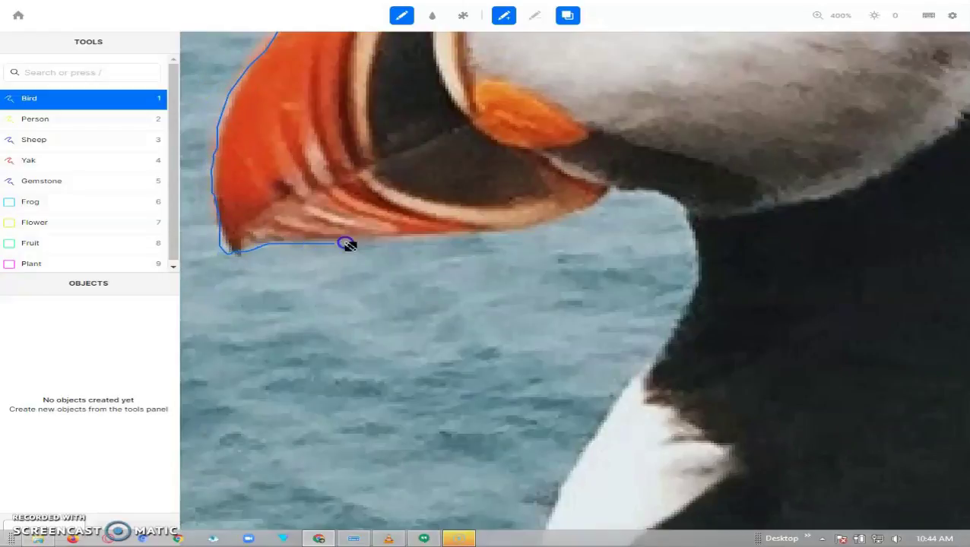
drag(346, 243, 457, 239)
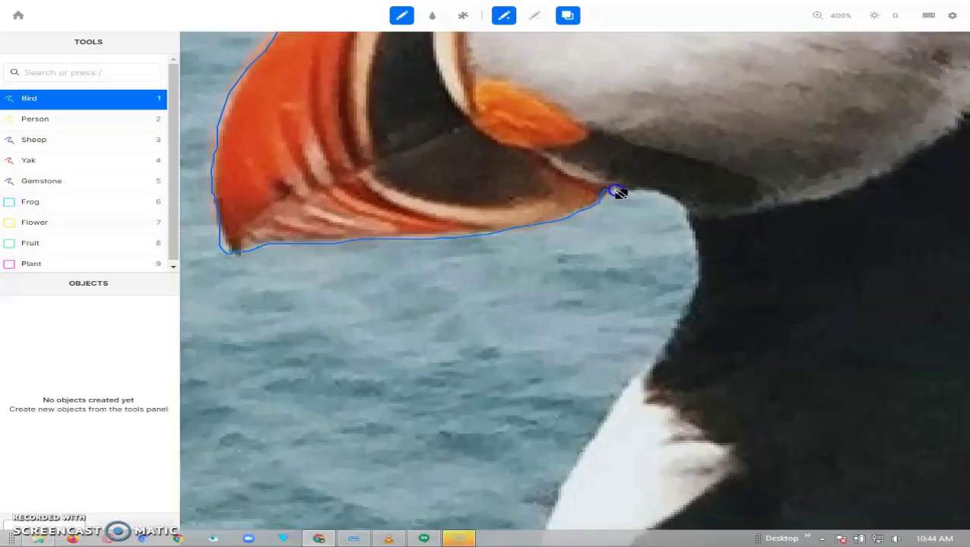
drag(693, 261, 641, 388)
scroll(227, 194, down, 5)
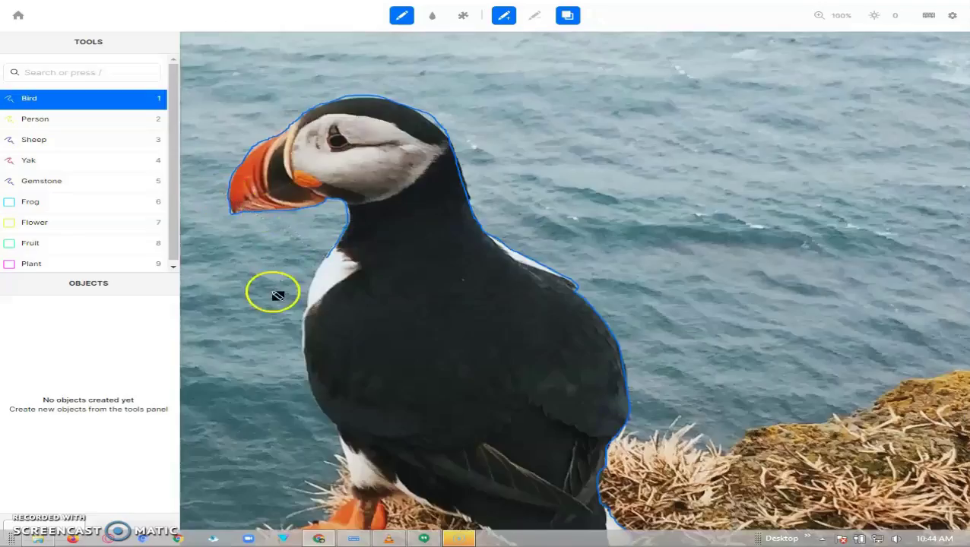
- Extend the Bird outline from the puffin's white breast down along the dark front edge of the belly
scroll(270, 290, up, 3)
scroll(325, 269, down, 1)
scroll(358, 192, up, 1)
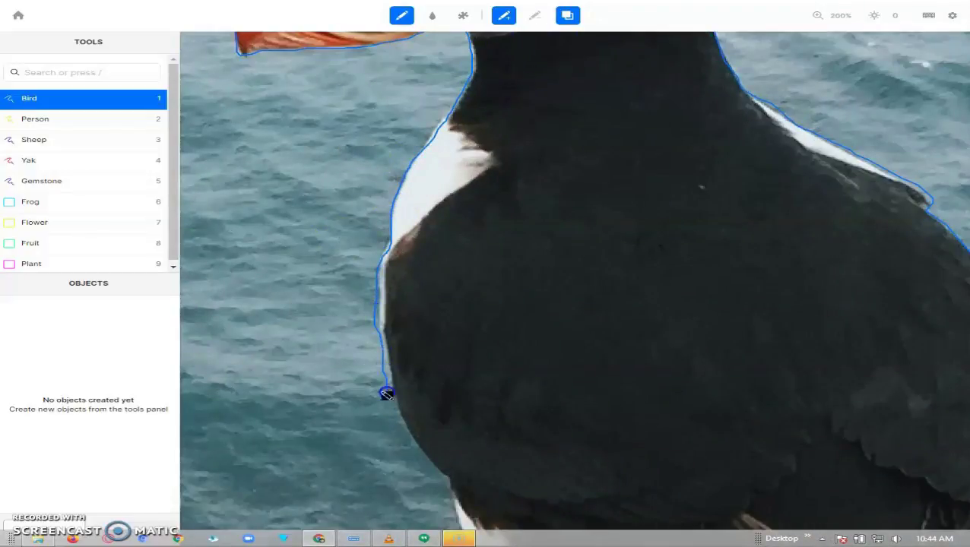
scroll(330, 307, down, 3)
scroll(375, 385, up, 4)
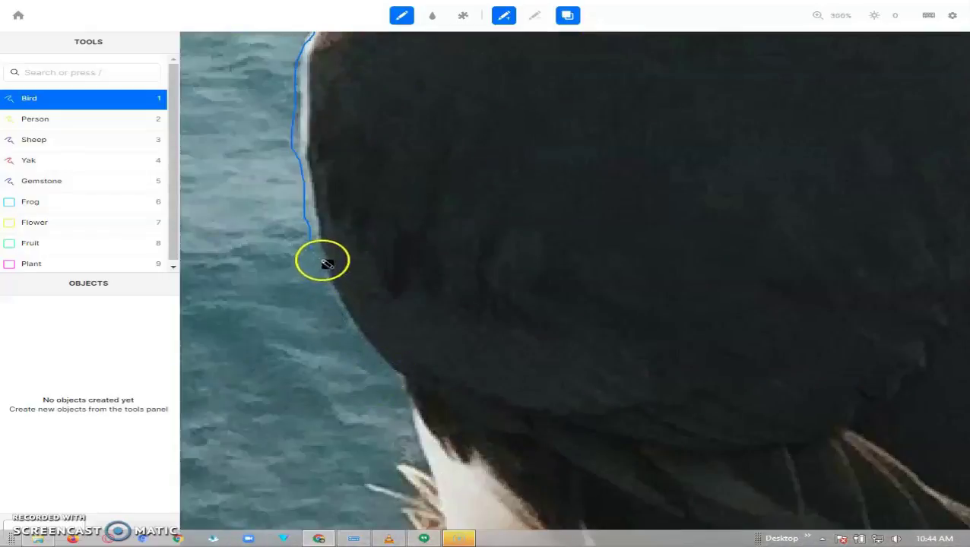
drag(327, 264, 352, 335)
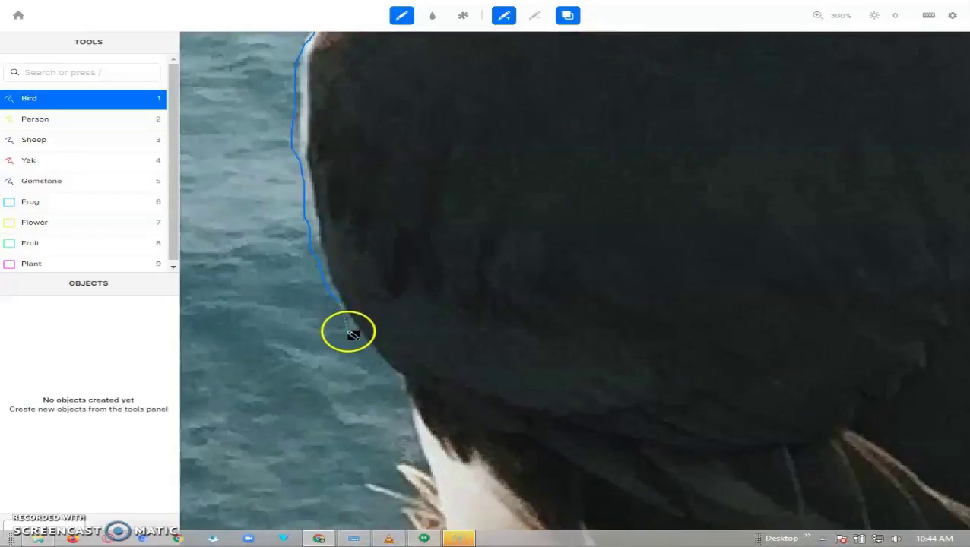
- Undo the latest outline segments along the puffin's front, back to the white breast
click(354, 538)
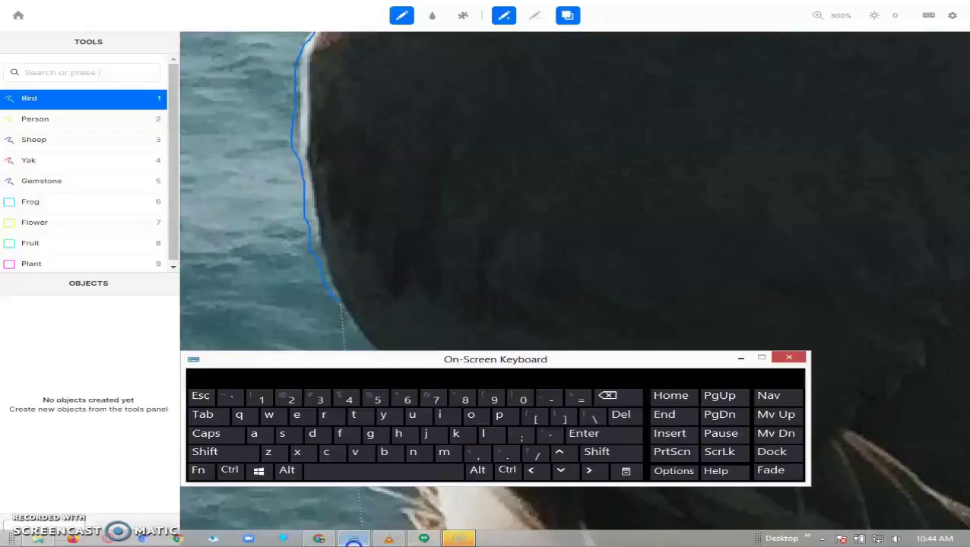
click(229, 470)
click(268, 453)
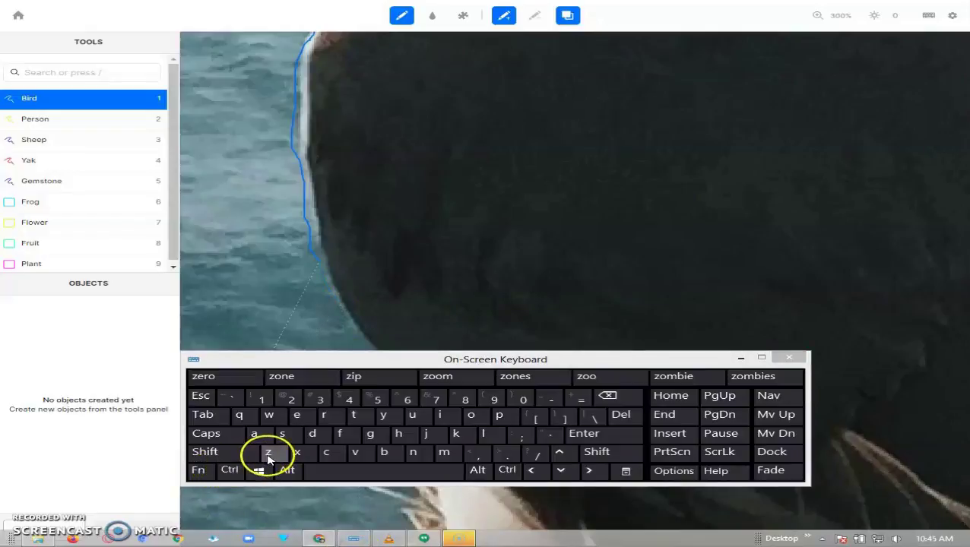
click(240, 470)
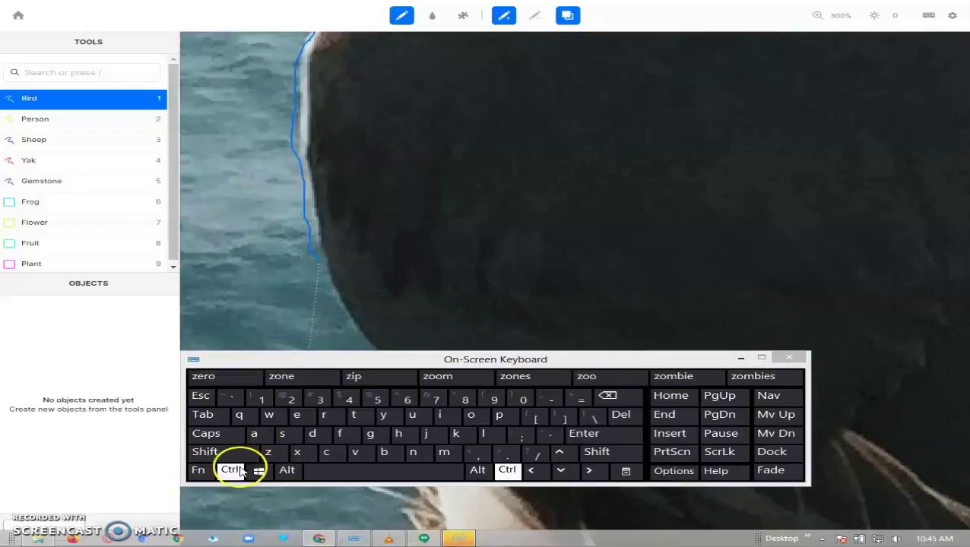
click(269, 454)
click(229, 470)
click(269, 454)
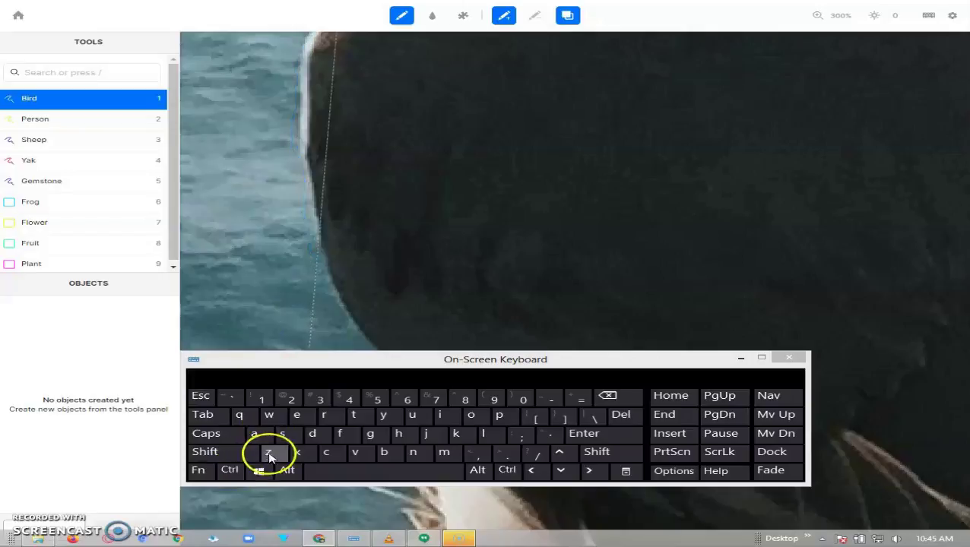
click(740, 358)
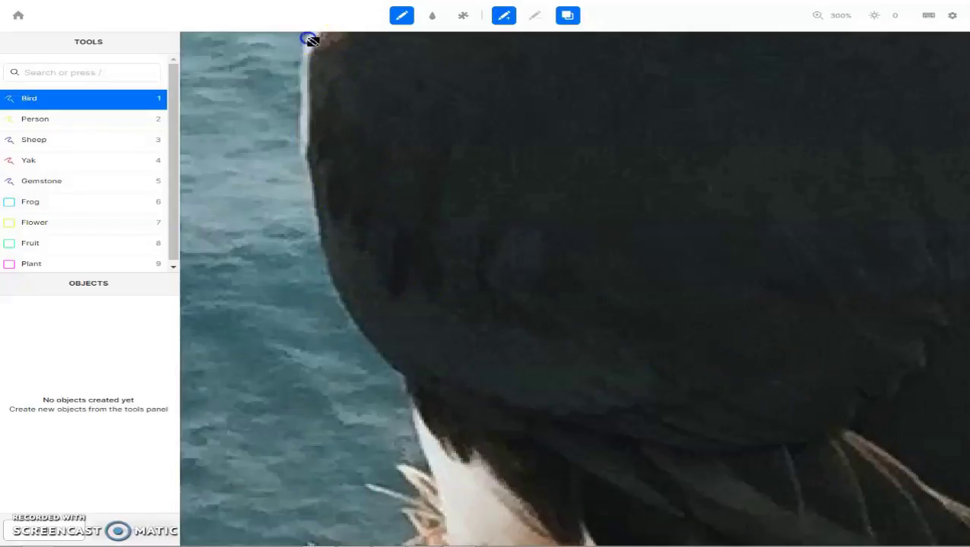
- Retrace the Bird outline closely down the puffin's breast and belly edge to the top of the white leg
drag(310, 40, 302, 170)
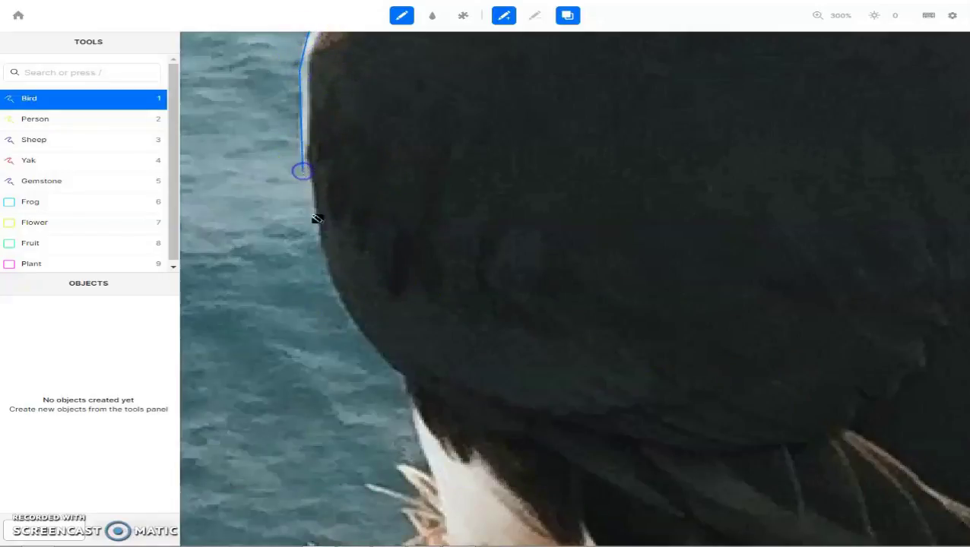
mouse_move(317, 219)
mouse_down()
mouse_move(344, 338)
mouse_move(400, 379)
mouse_move(400, 400)
mouse_up()
scroll(401, 401, down, 2)
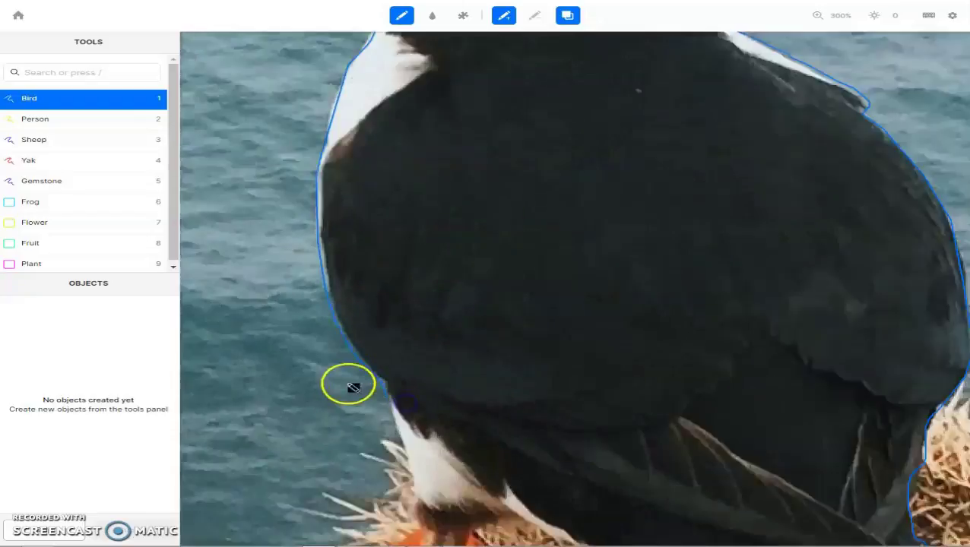
- Trace around the leg, orange foot and underside, closing the Bird outline at its tail starting point, and submit the puffin label
scroll(356, 376, down, 4)
scroll(373, 463, up, 4)
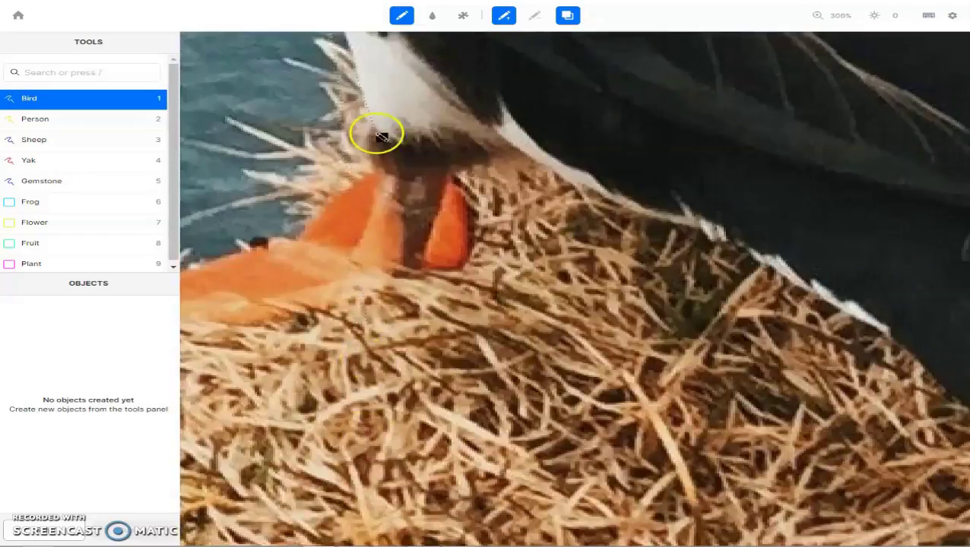
scroll(378, 137, down, 3)
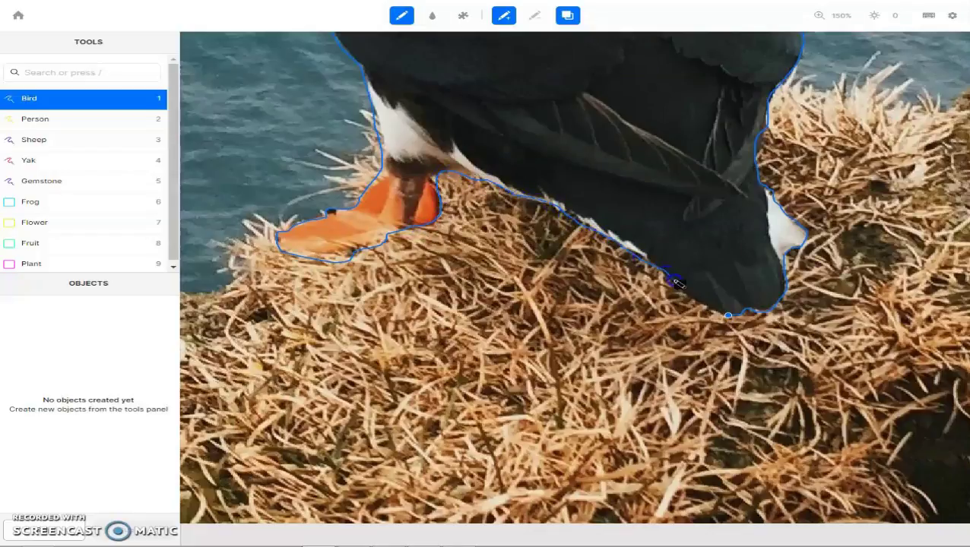
scroll(719, 311, up, 3)
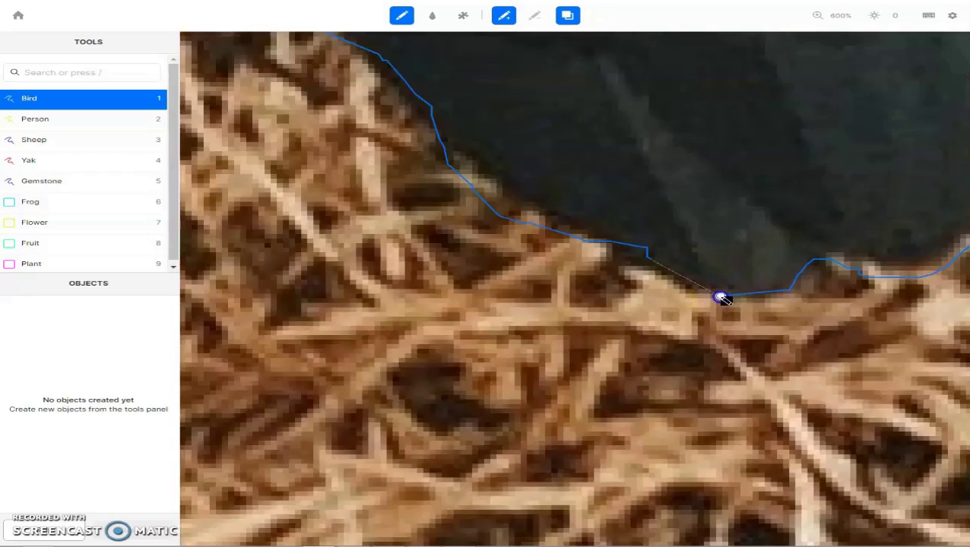
click(720, 299)
scroll(726, 304, down, 4)
scroll(620, 321, down, 3)
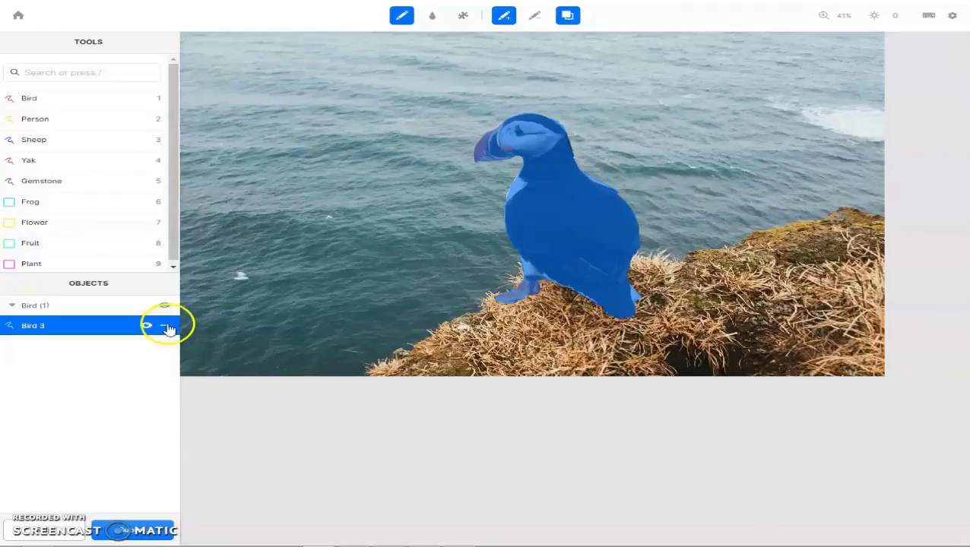
click(156, 522)
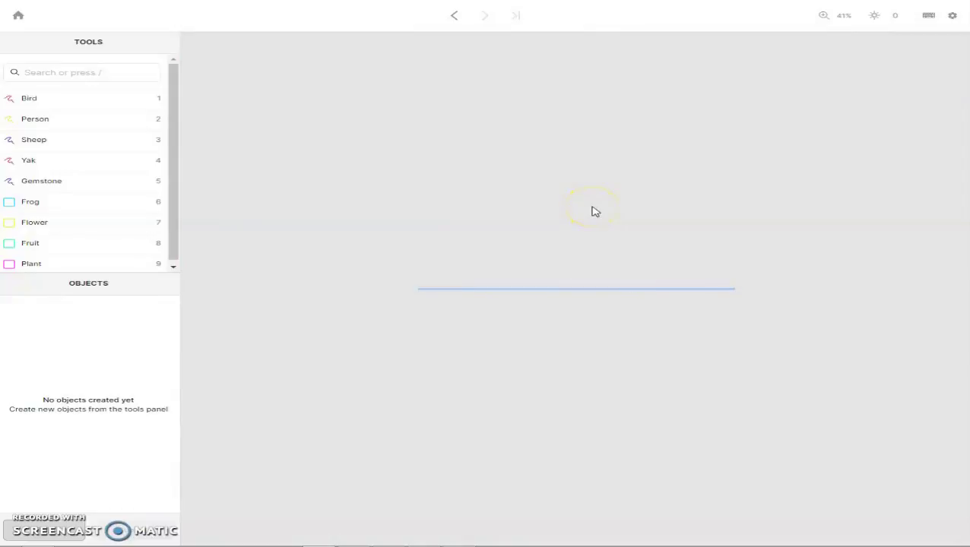
- Mark the image of the pink five-petalled flower as skipped
scroll(437, 140, down, 3)
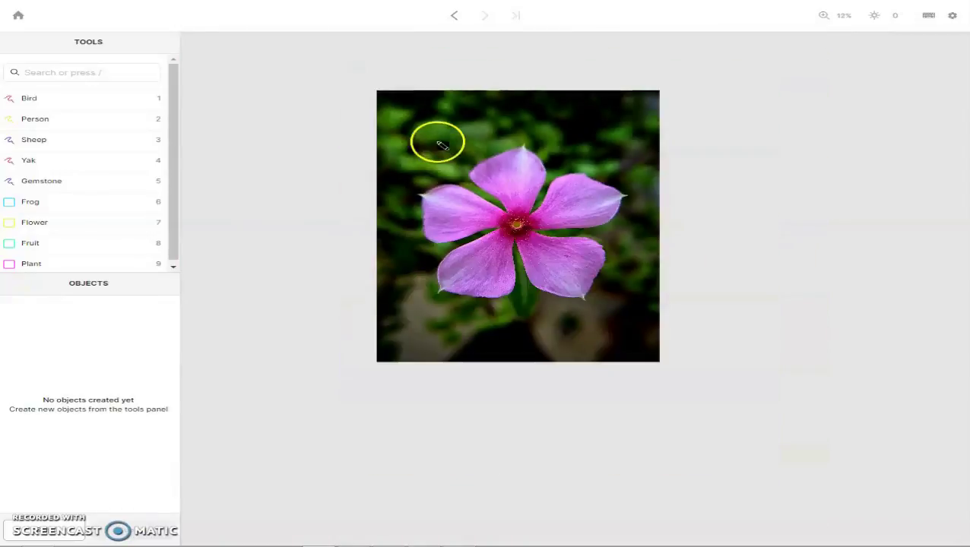
scroll(521, 222, up, 4)
scroll(524, 224, down, 2)
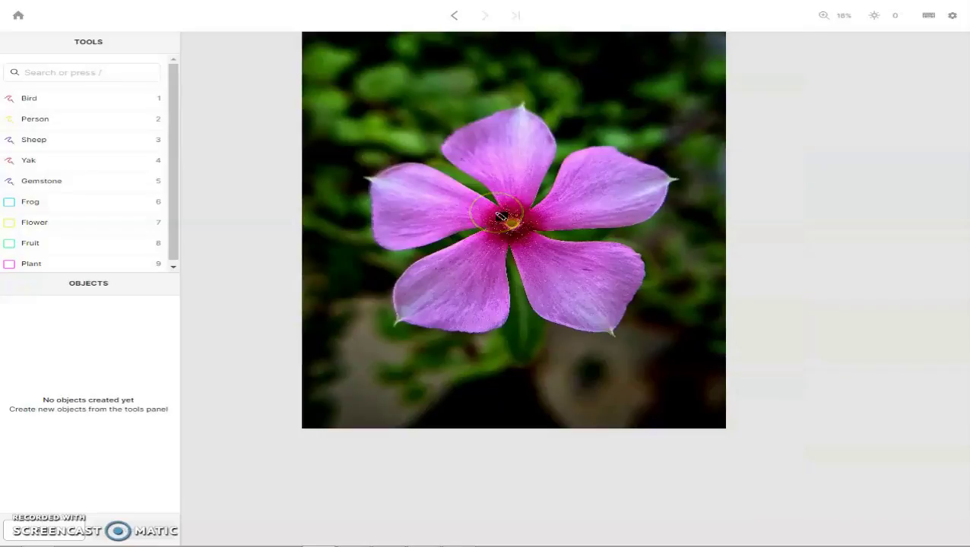
scroll(141, 205, down, 1)
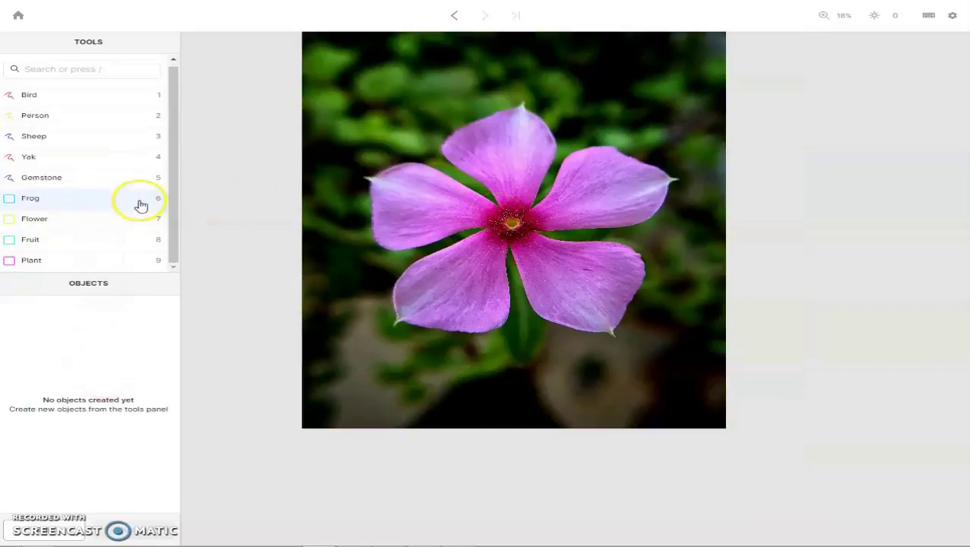
scroll(46, 153, up, 1)
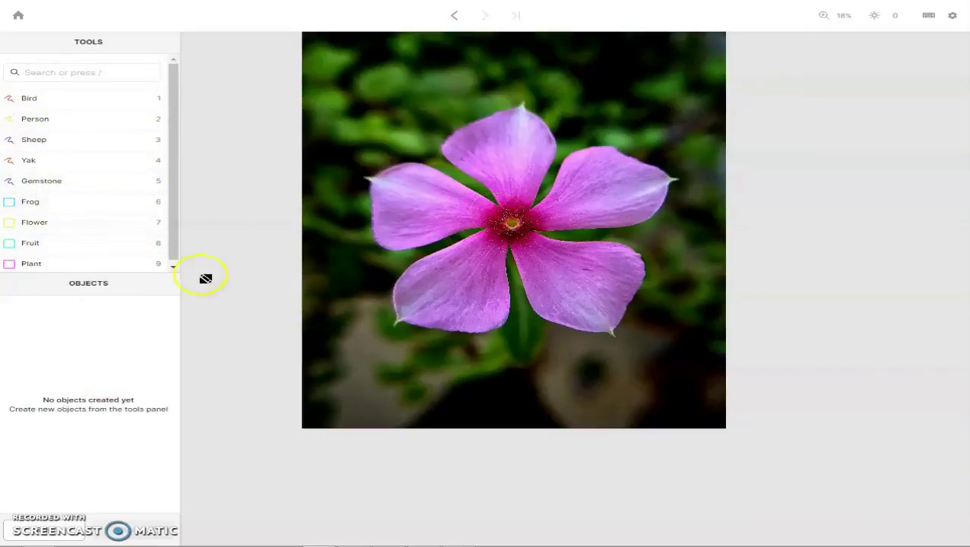
scroll(199, 270, down, 2)
click(30, 532)
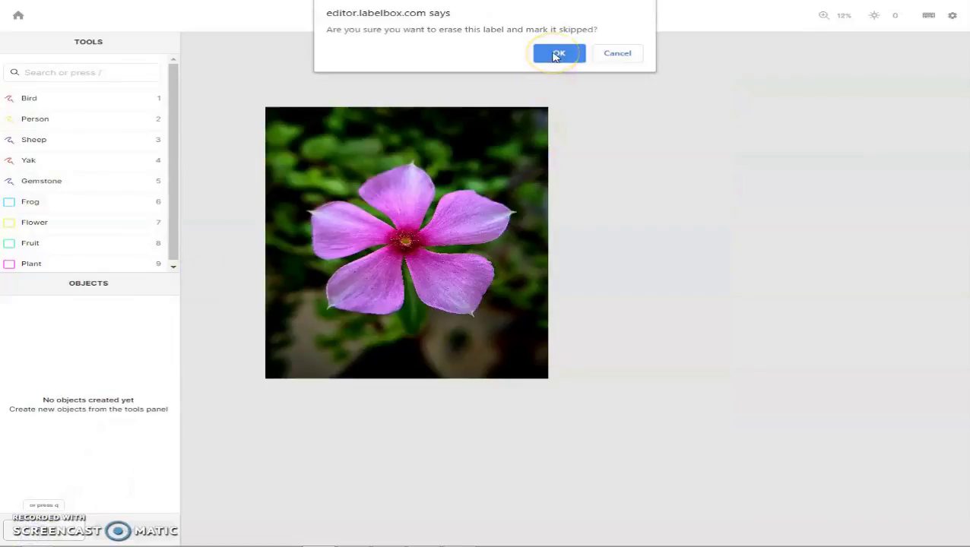
click(556, 54)
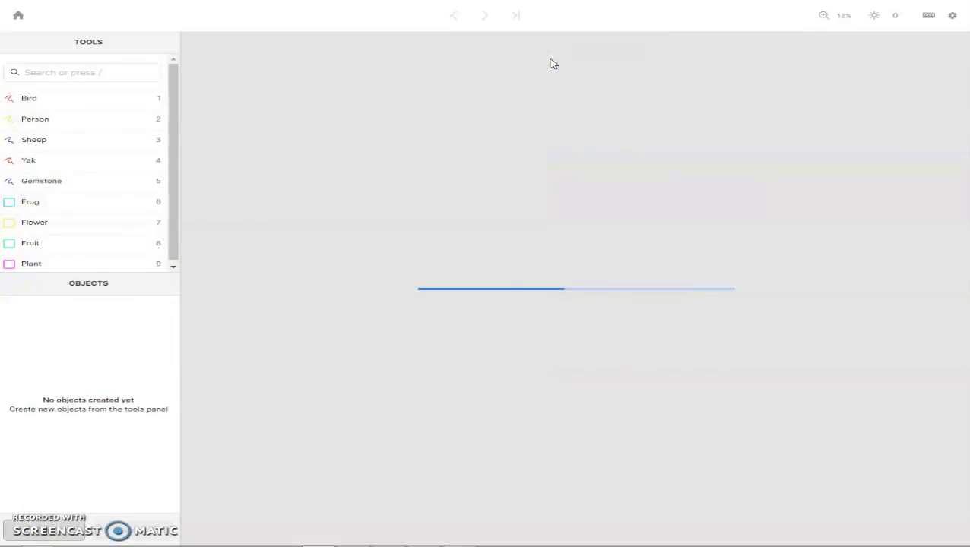
- Draw a Flower bounding box around the whole lotus blossom, including the green lower petals, reaching the image's lower edge
scroll(384, 153, down, 3)
scroll(704, 253, up, 3)
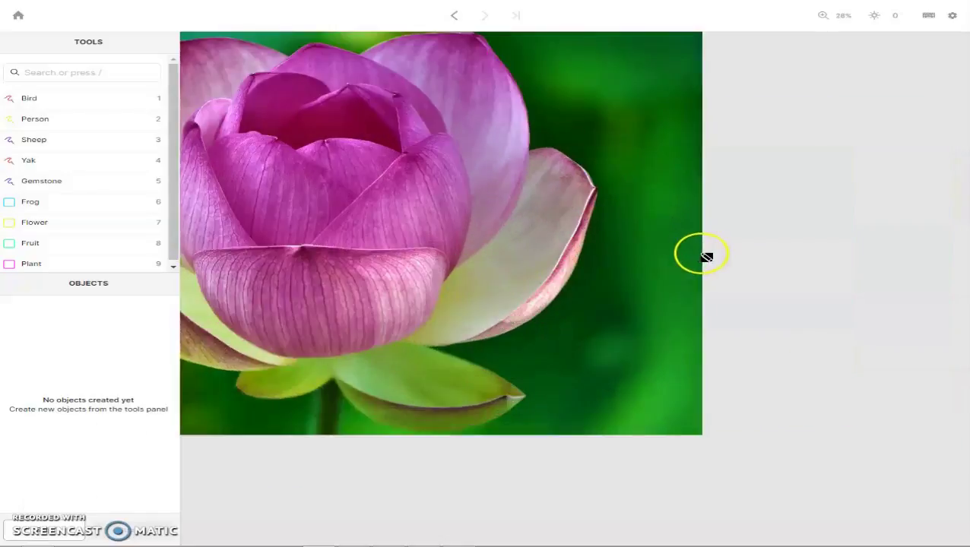
scroll(704, 253, down, 1)
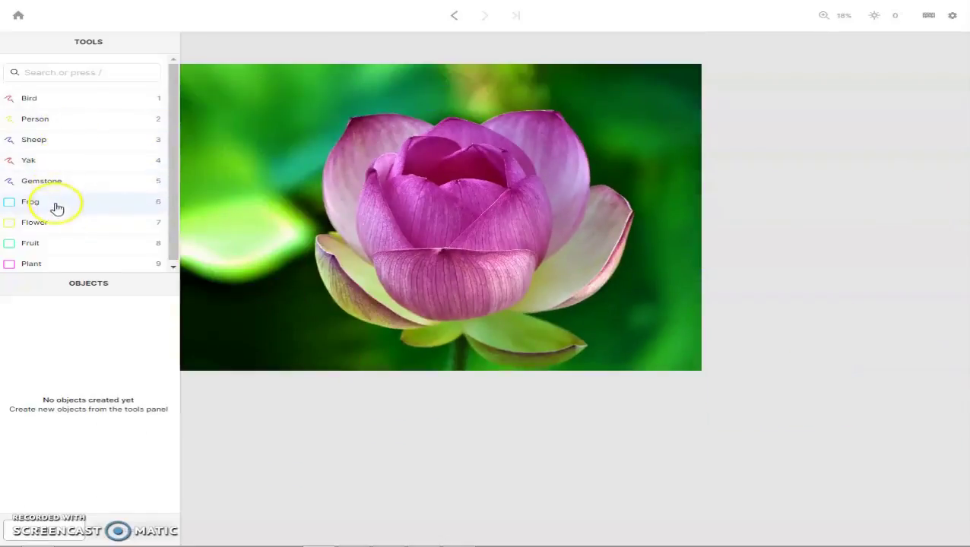
click(16, 231)
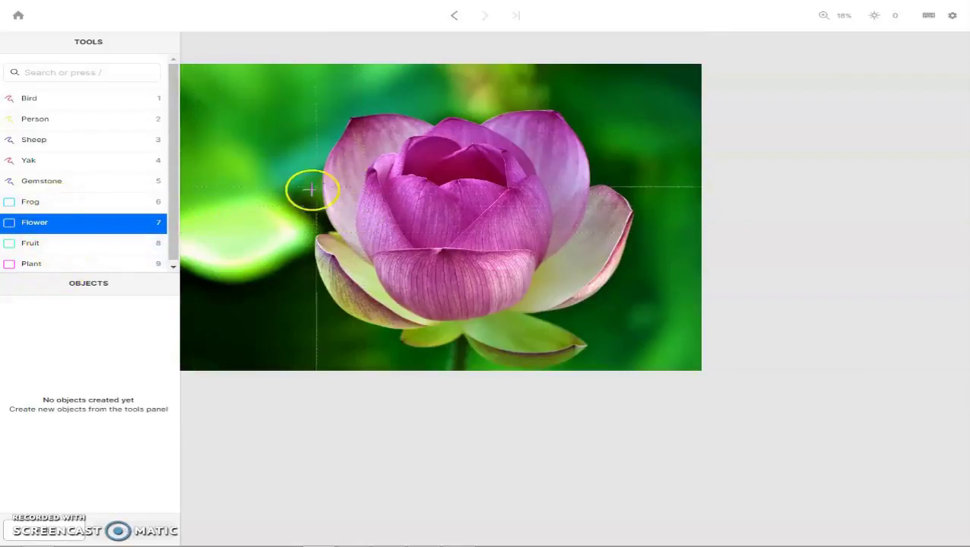
scroll(301, 106, up, 2)
scroll(300, 107, down, 1)
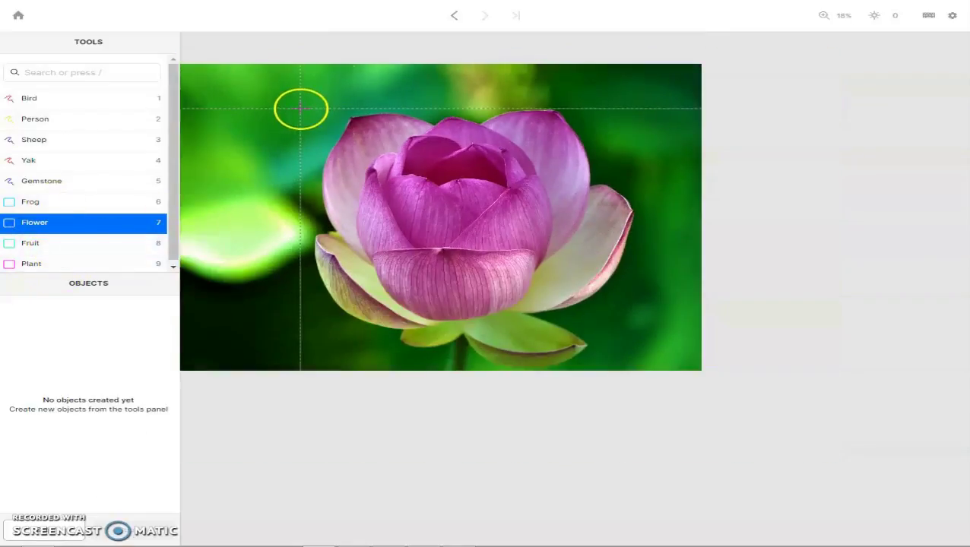
scroll(301, 108, up, 2)
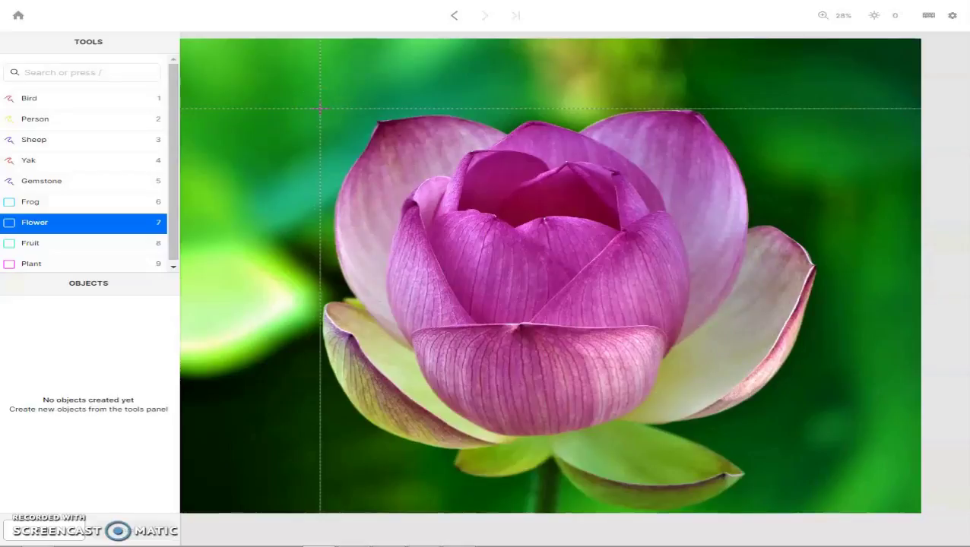
click(321, 108)
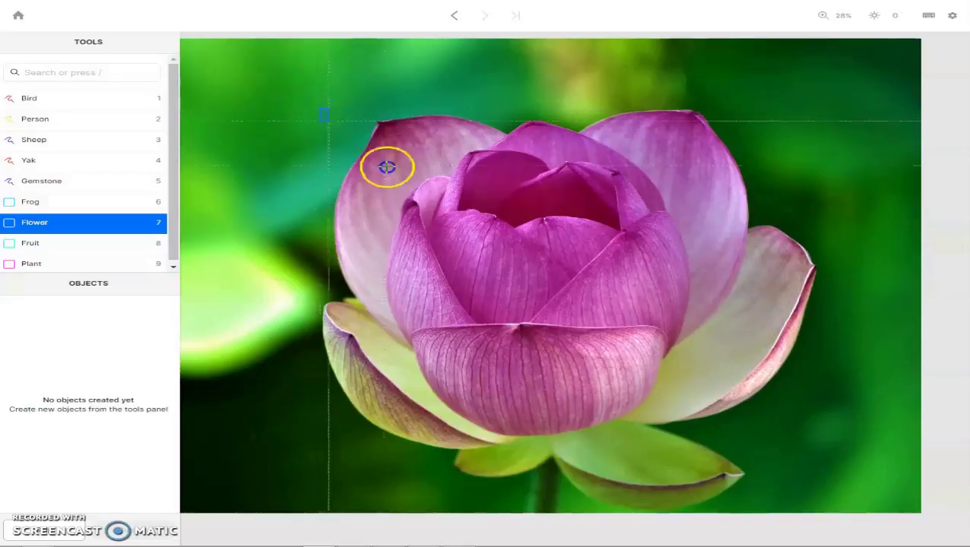
scroll(472, 243, down, 2)
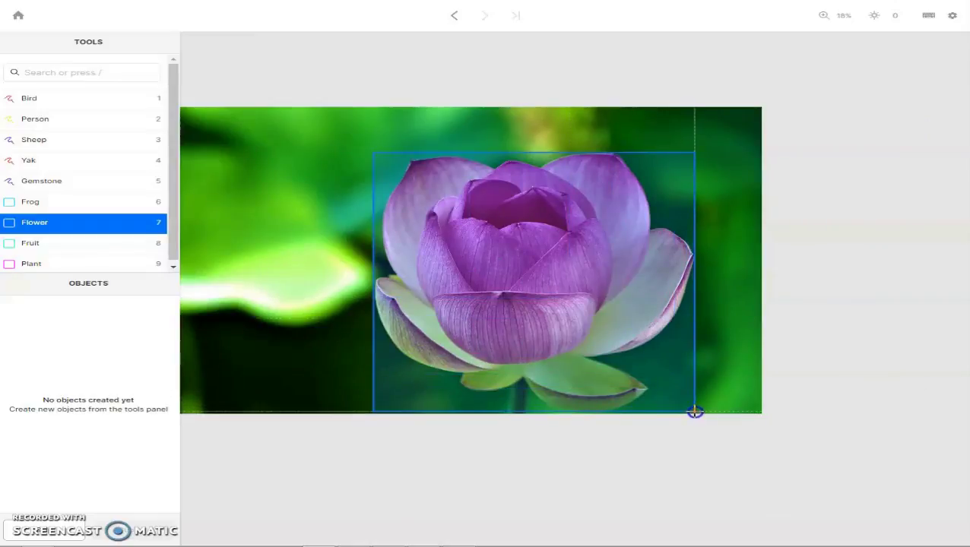
click(695, 412)
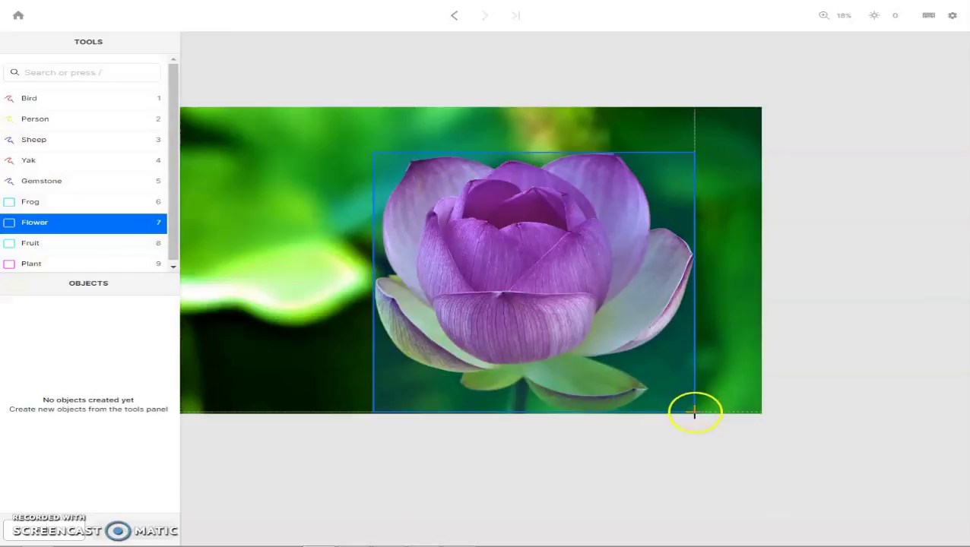
- Submit the lotus image with its Flower bounding box
scroll(445, 199, down, 2)
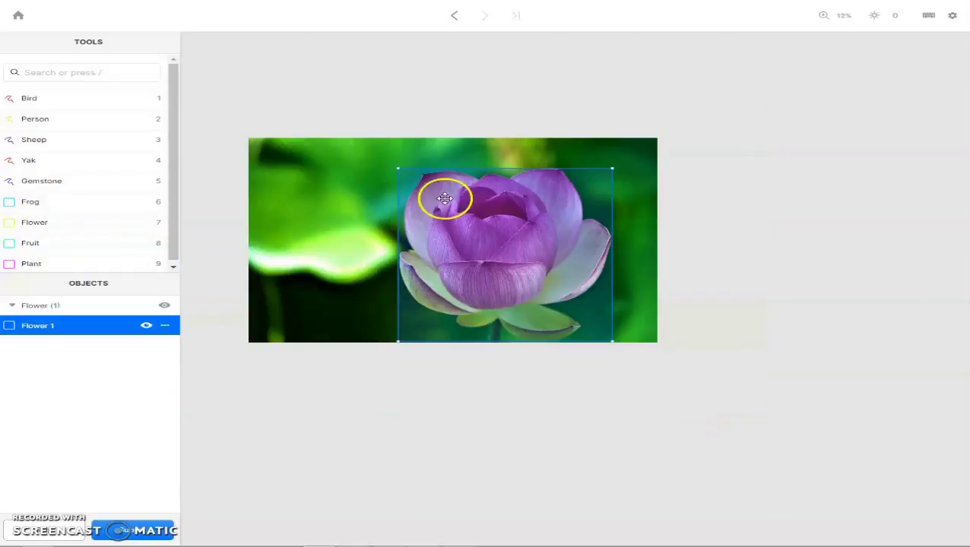
scroll(493, 245, up, 2)
scroll(449, 218, down, 2)
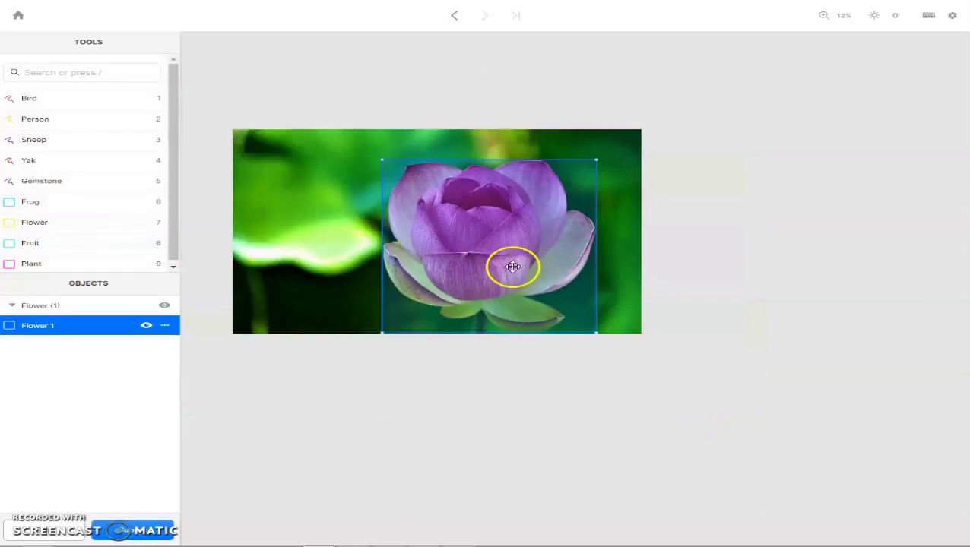
click(144, 532)
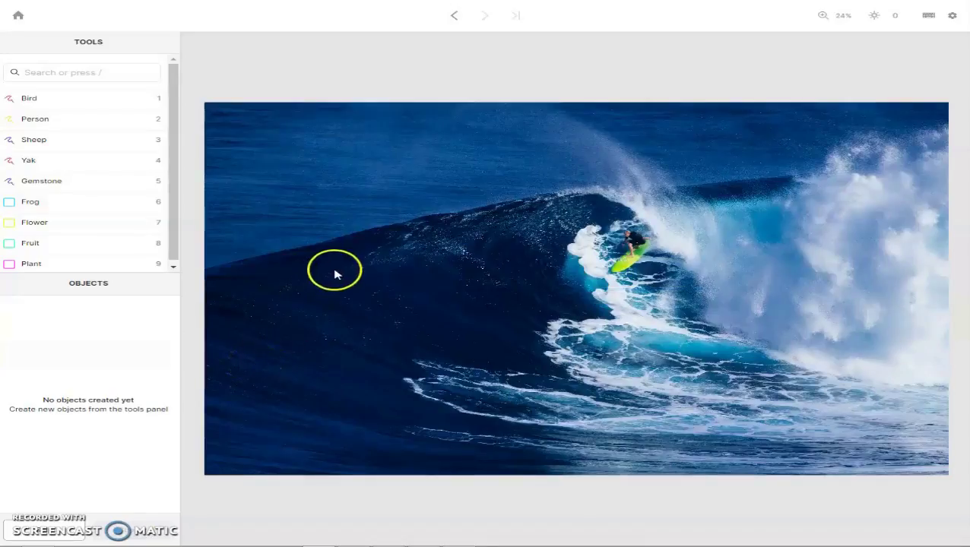
scroll(335, 272, down, 2)
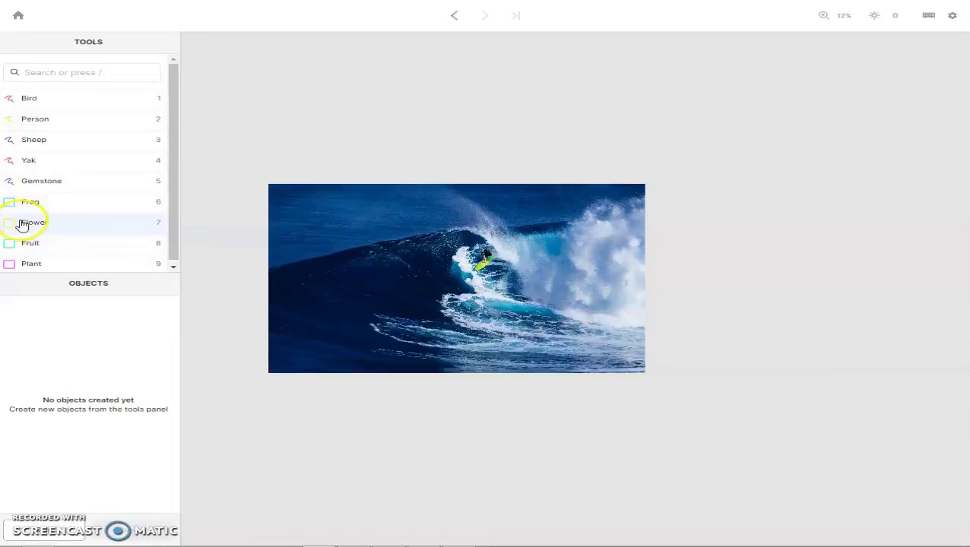
scroll(53, 220, down, 1)
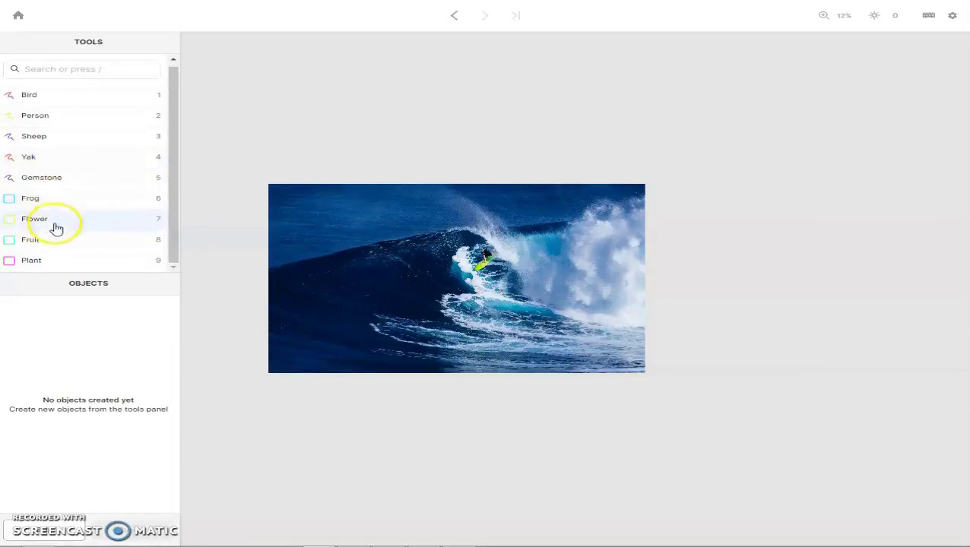
scroll(54, 239, up, 1)
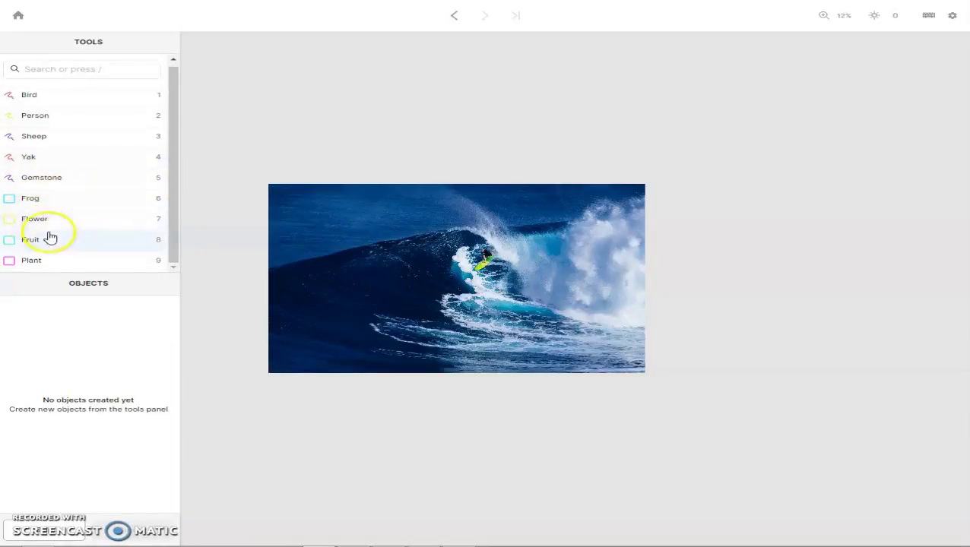
- Mark the image of the surfer riding the wave as skipped
click(47, 124)
scroll(559, 314, up, 5)
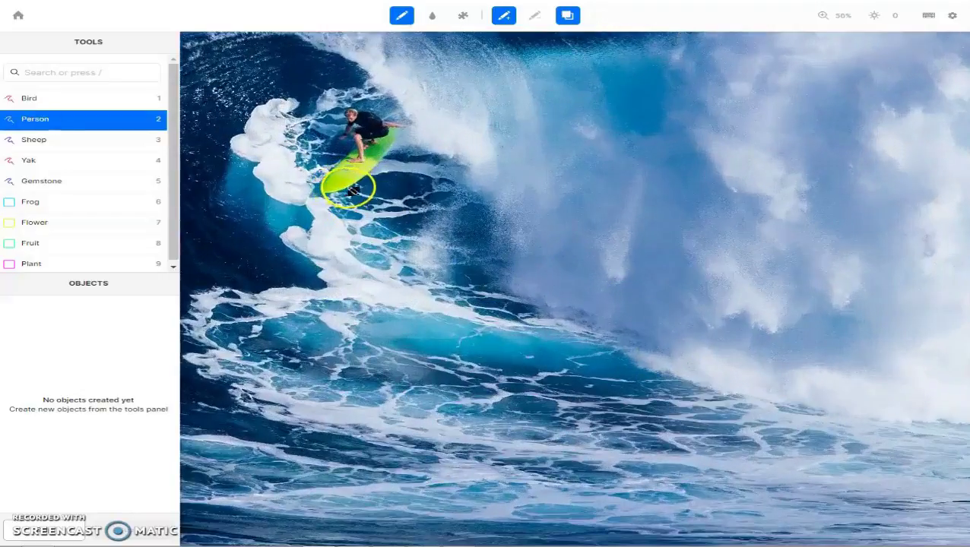
scroll(347, 187, down, 2)
click(559, 51)
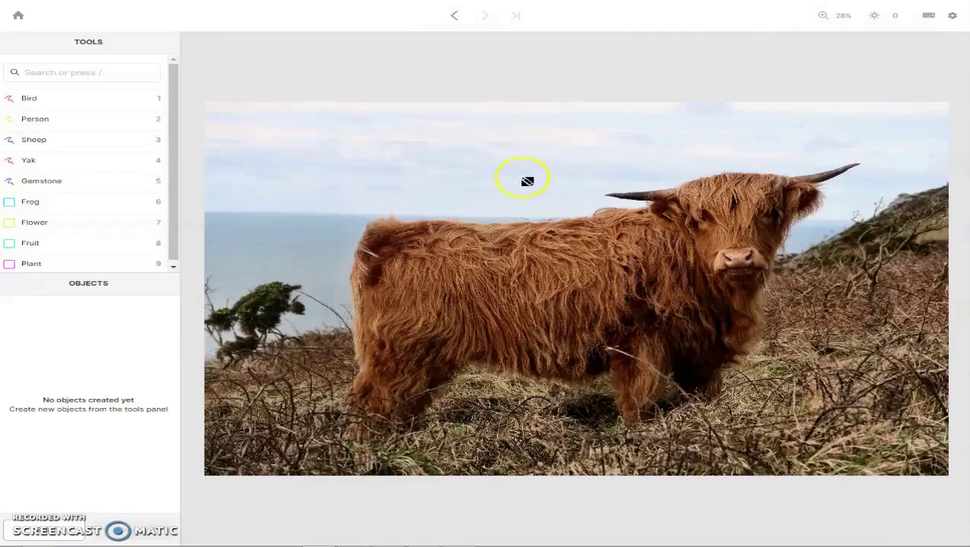
- Mark the image of the brown long-haired horned cattle as skipped
scroll(527, 181, down, 3)
scroll(617, 260, up, 2)
scroll(617, 260, down, 2)
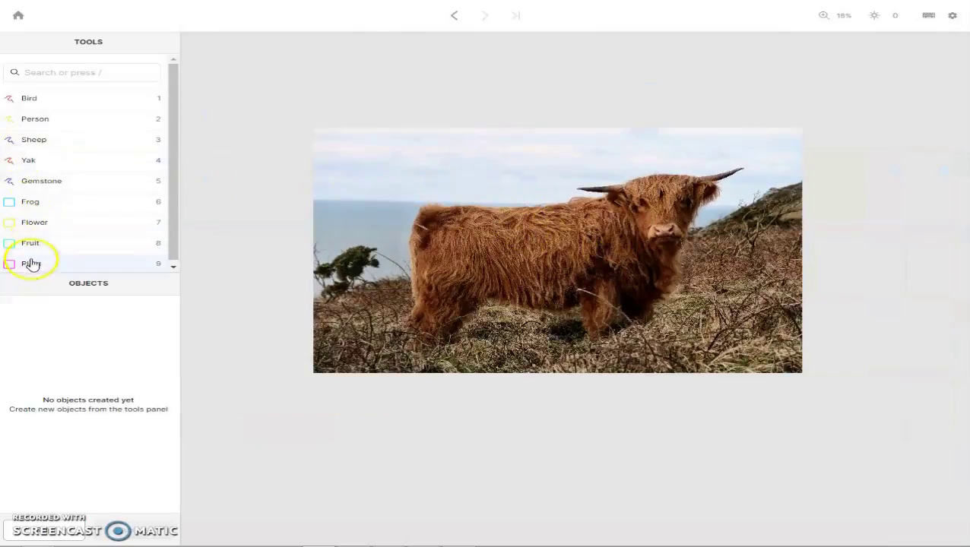
click(50, 535)
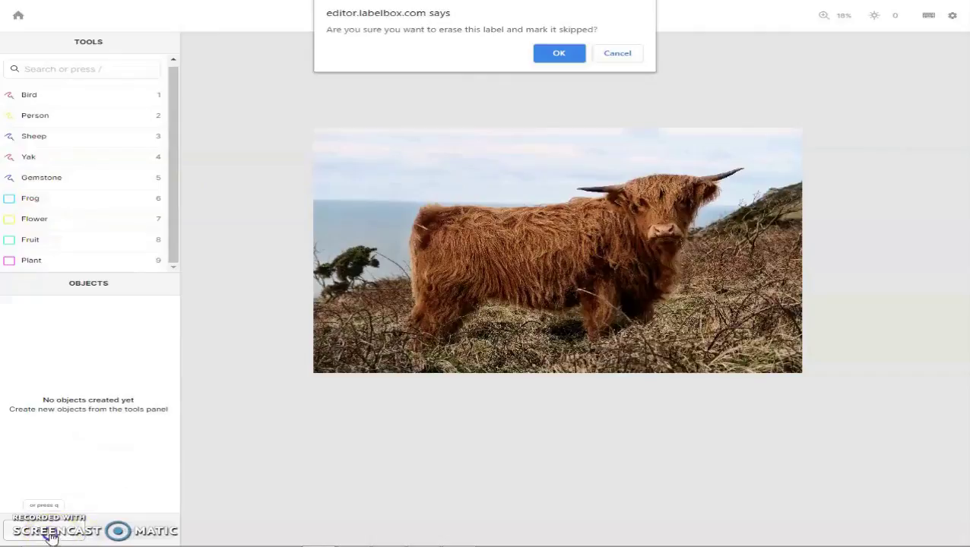
click(559, 53)
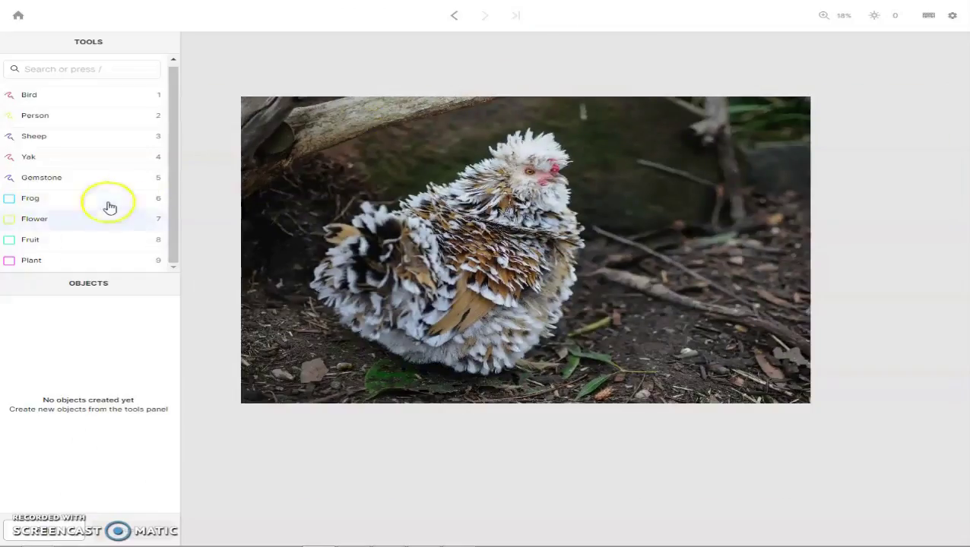
- Draw a Fruit bounding box around the whole fluffy chicken, from its crest to its lowest feathers
click(22, 242)
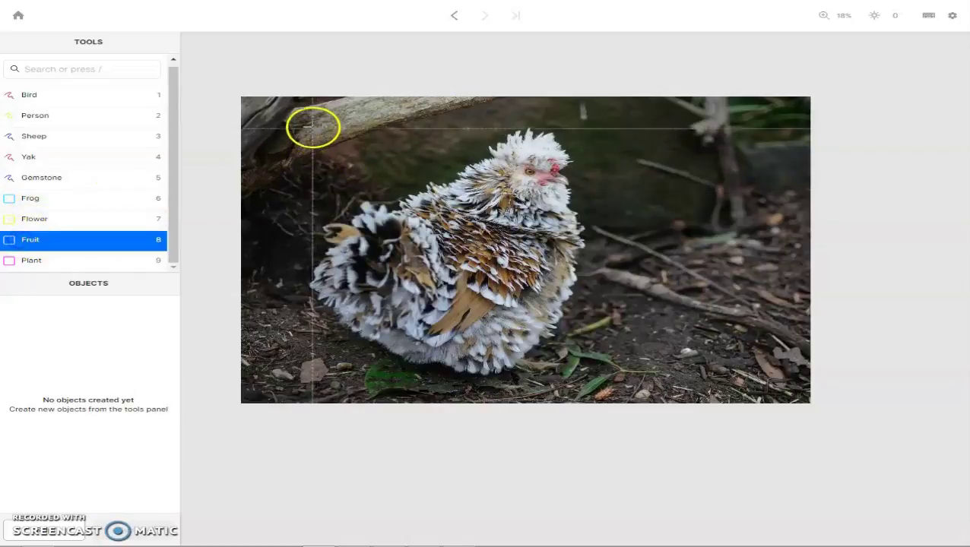
drag(312, 127, 584, 377)
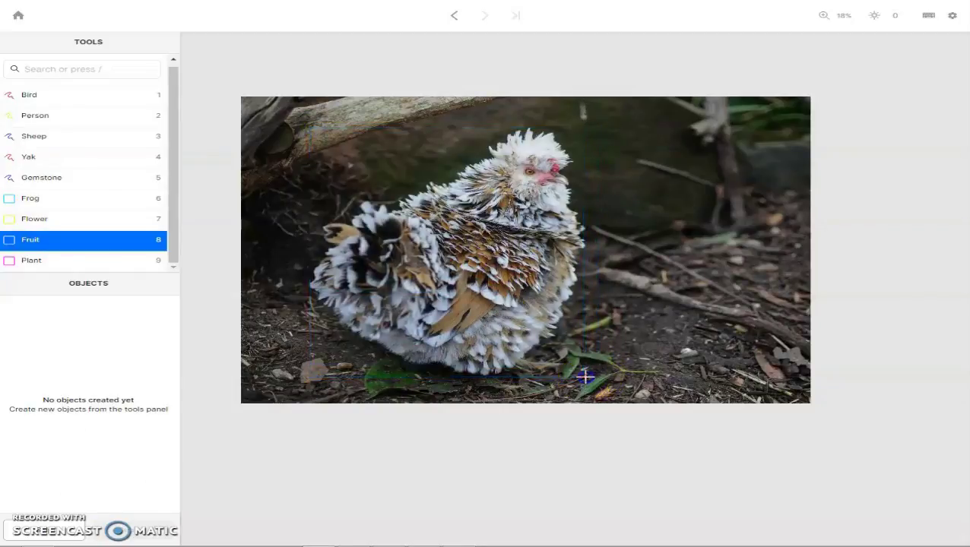
scroll(472, 189, down, 2)
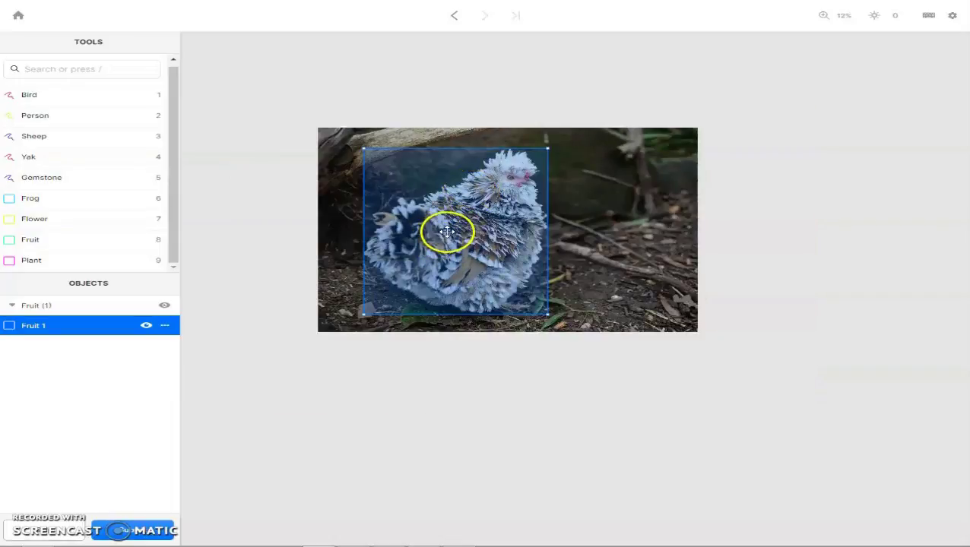
- Nudge the chicken's bounding box and adjust its corners to fit the bird tightly, and continue to the next image
mouse_move(450, 224)
mouse_down()
mouse_move(497, 236)
mouse_move(628, 228)
mouse_move(487, 206)
mouse_move(370, 211)
mouse_move(593, 223)
mouse_move(454, 223)
mouse_up()
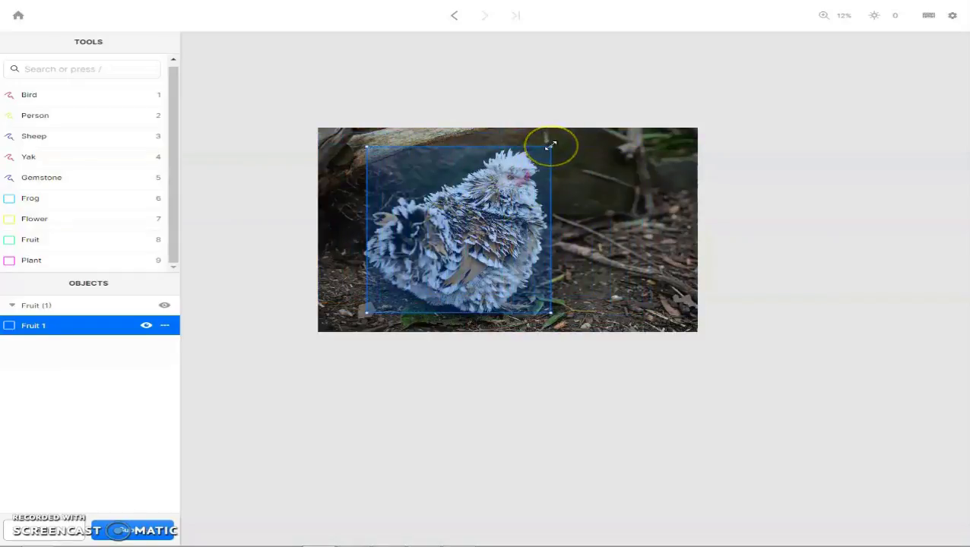
mouse_move(552, 145)
mouse_down()
mouse_move(585, 135)
mouse_move(520, 156)
mouse_move(511, 190)
mouse_move(580, 135)
mouse_move(541, 152)
mouse_move(481, 243)
mouse_move(534, 153)
mouse_move(557, 145)
mouse_move(548, 157)
mouse_move(541, 139)
mouse_move(561, 156)
mouse_move(548, 149)
mouse_up()
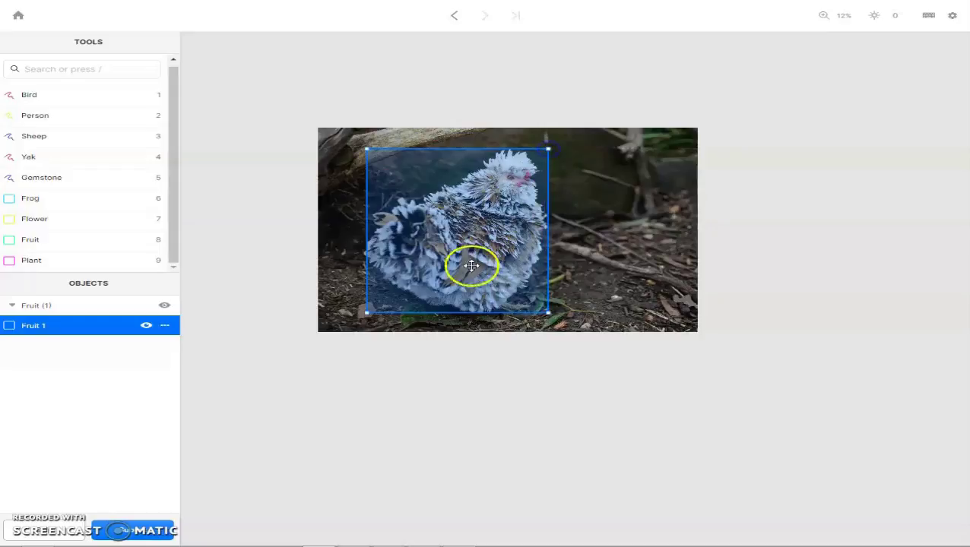
drag(366, 311, 365, 313)
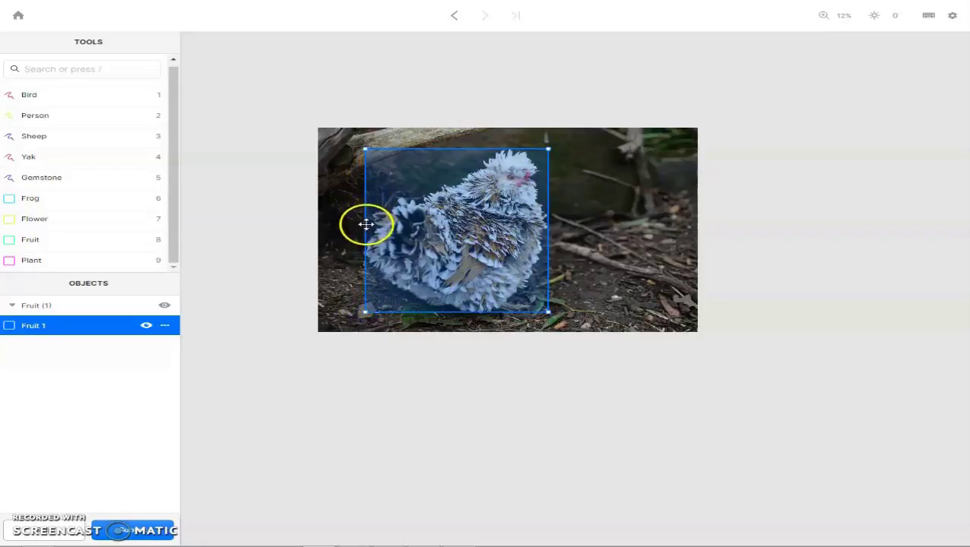
mouse_move(364, 223)
mouse_down()
mouse_move(347, 230)
mouse_move(367, 227)
mouse_up()
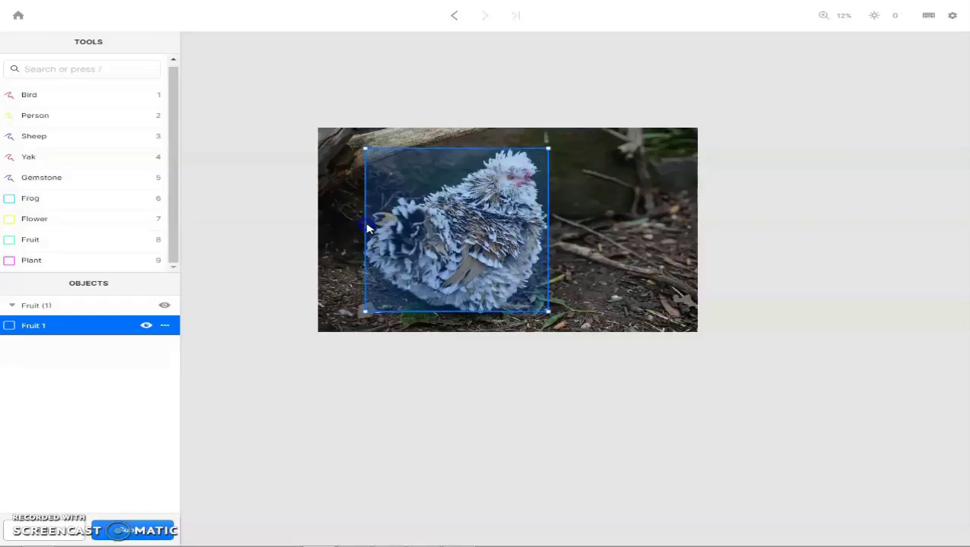
scroll(513, 292, up, 3)
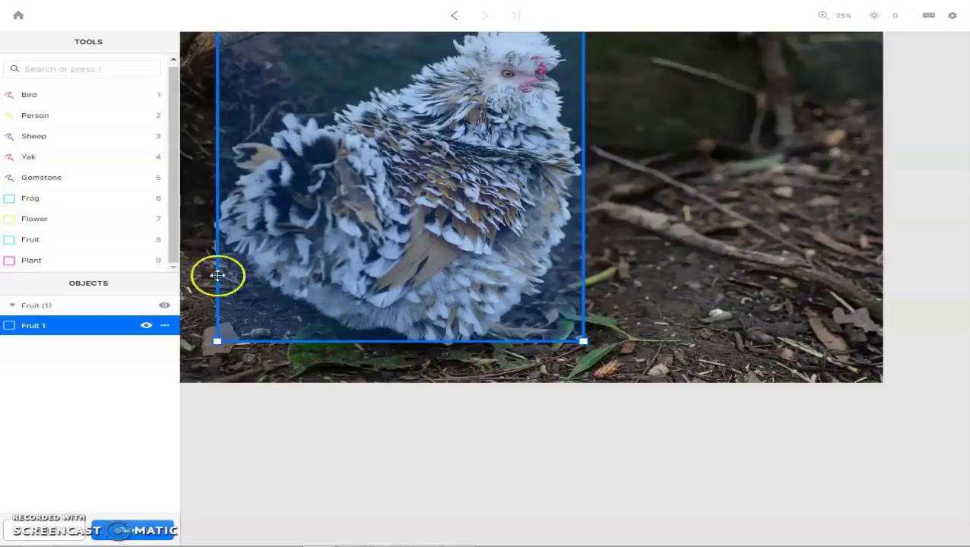
scroll(294, 225, down, 3)
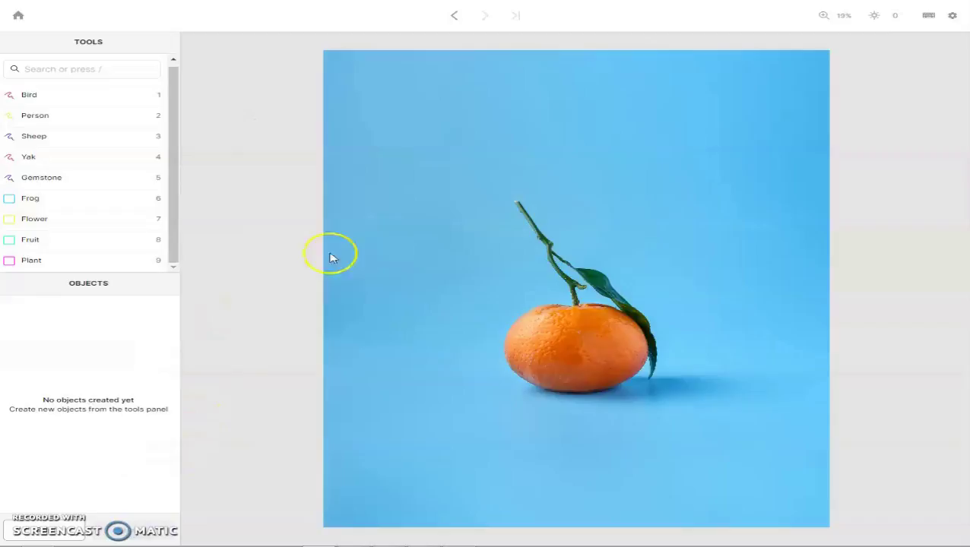
- Draw a Fruit bounding box from the tip of the orange's stem to just below the fruit, beyond the leaf's outer edge
click(32, 240)
scroll(531, 218, up, 1)
scroll(530, 218, up, 6)
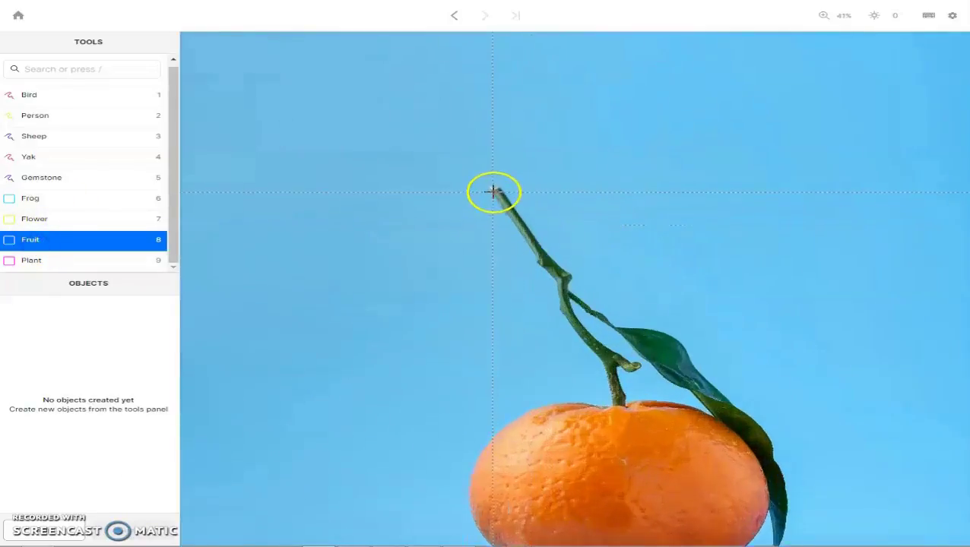
click(470, 173)
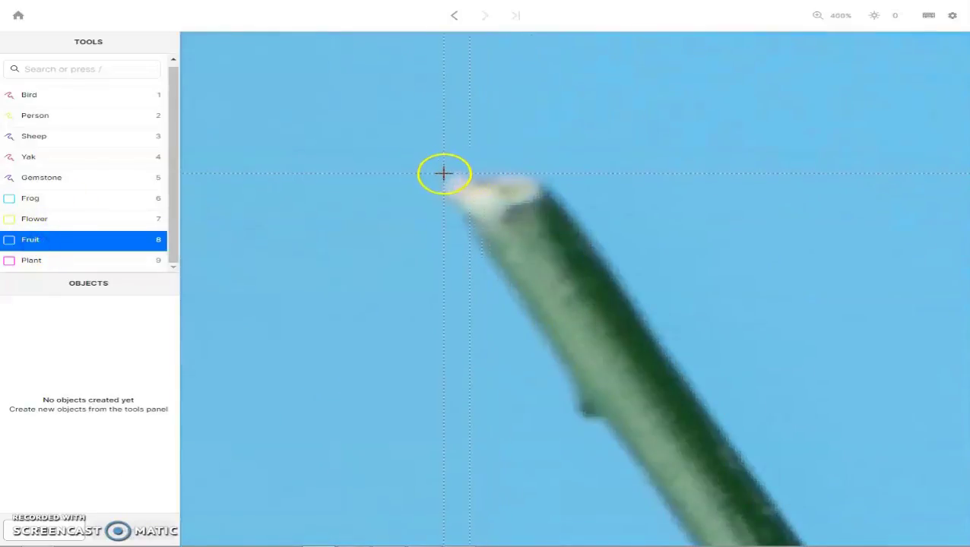
scroll(495, 210, down, 4)
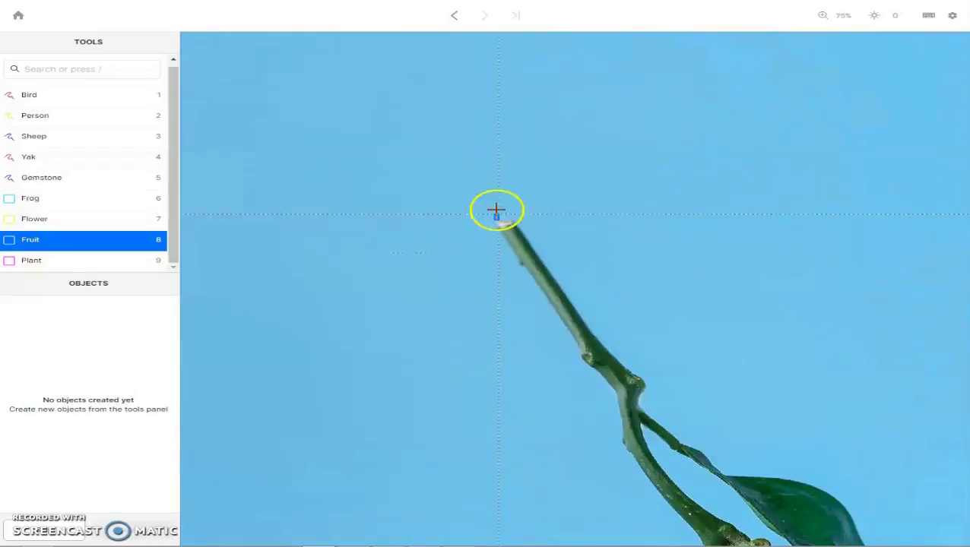
scroll(508, 223, down, 2)
scroll(707, 528, up, 3)
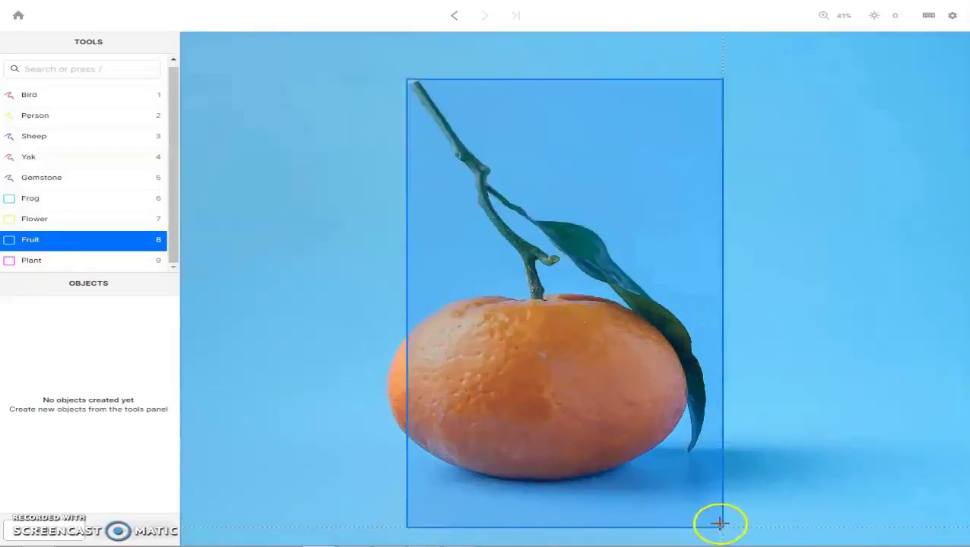
scroll(686, 450, down, 2)
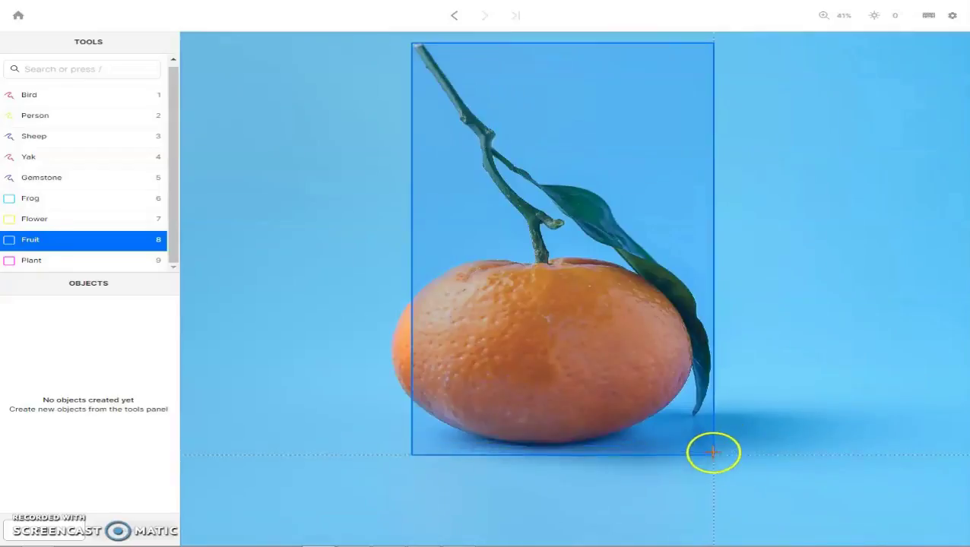
click(710, 445)
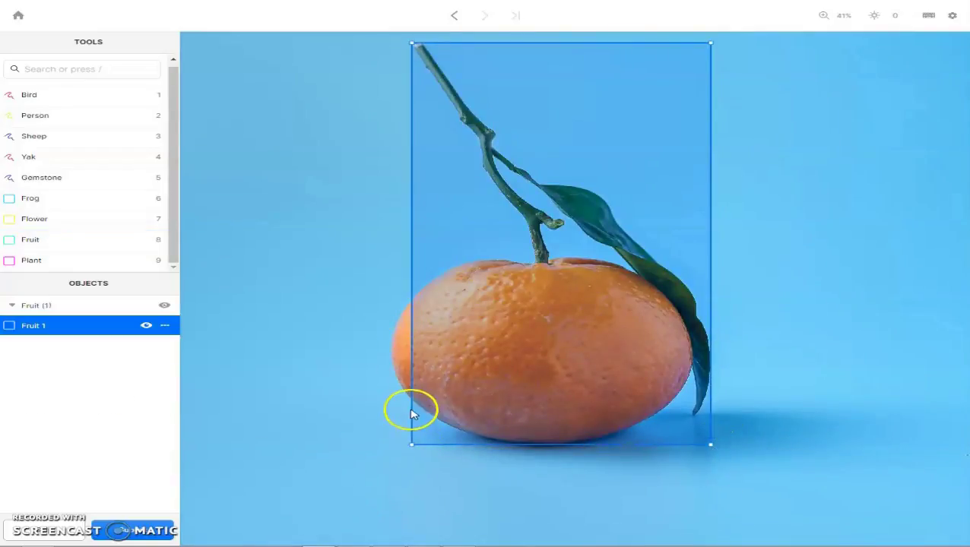
- Widen the Fruit box at its lower-left corner to include the orange's whole left side, and submit the label
drag(410, 445, 392, 449)
scroll(392, 448, down, 3)
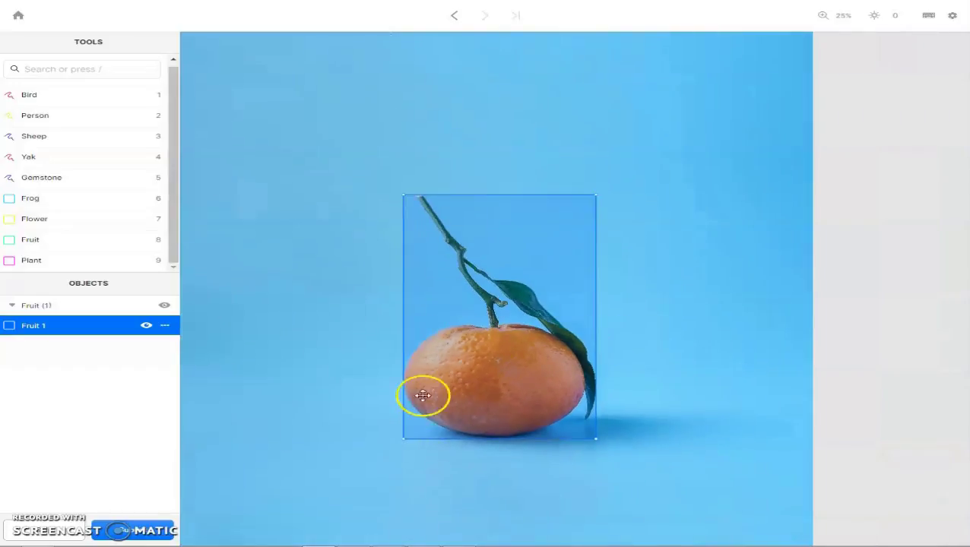
click(162, 536)
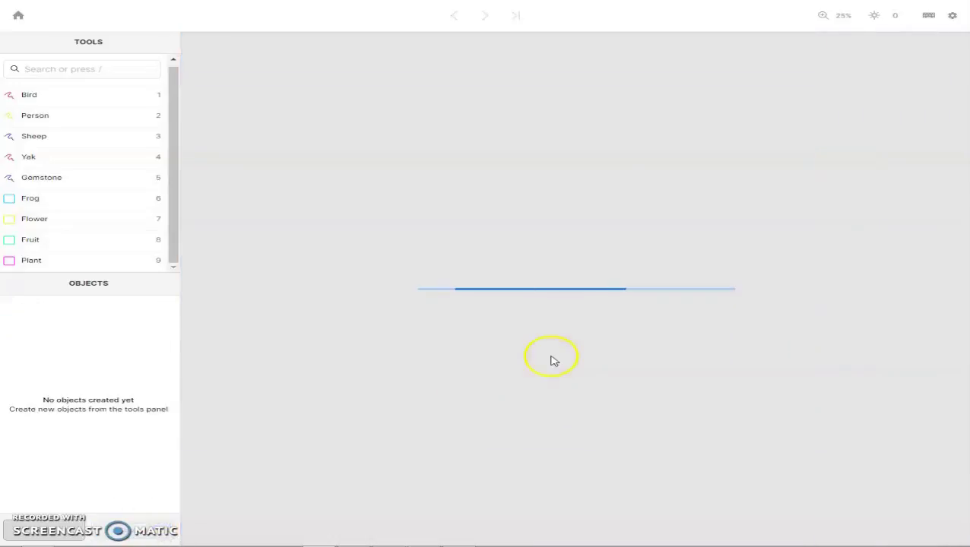
- Start a Person outline on the boy in the striped football shirt, tracing around his shoes and the inner edges of his legs
scroll(366, 243, down, 3)
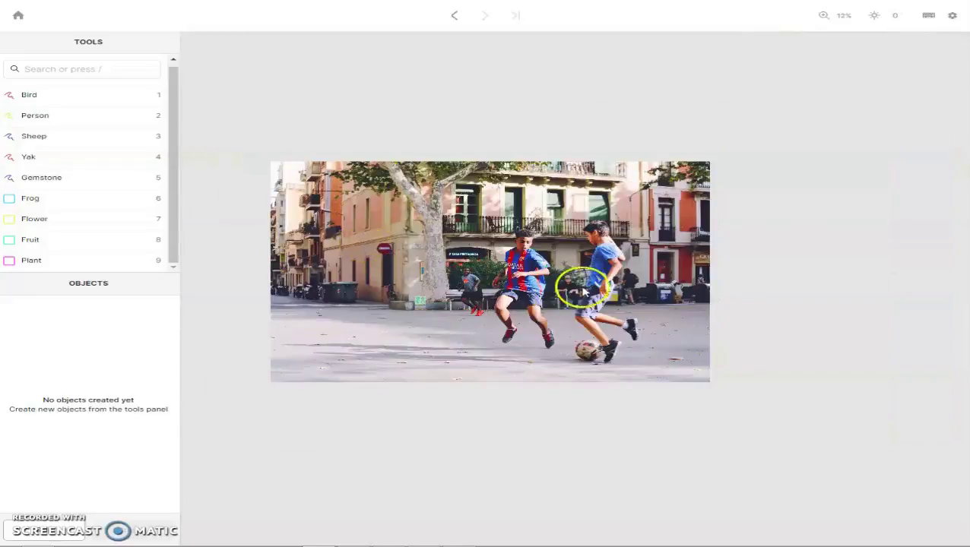
scroll(641, 292, up, 4)
scroll(616, 281, down, 2)
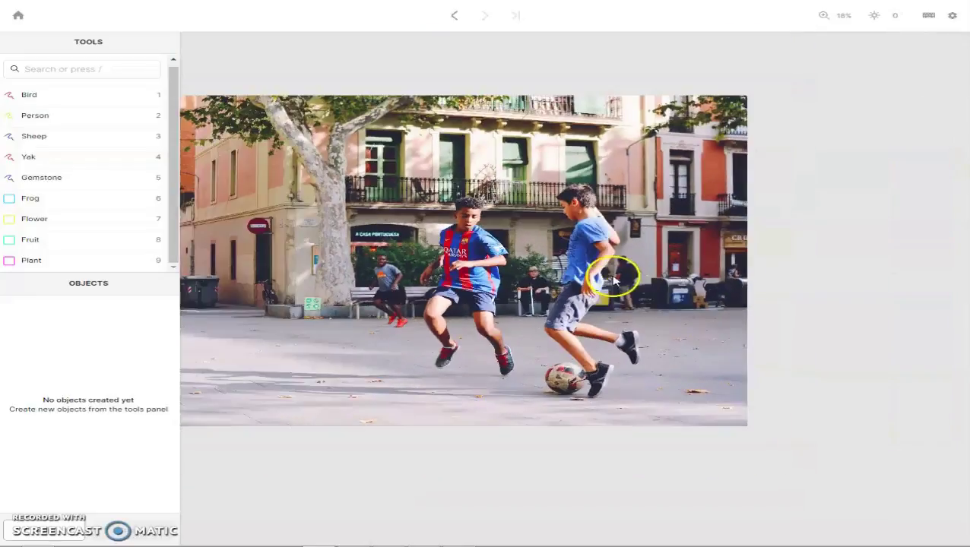
click(38, 118)
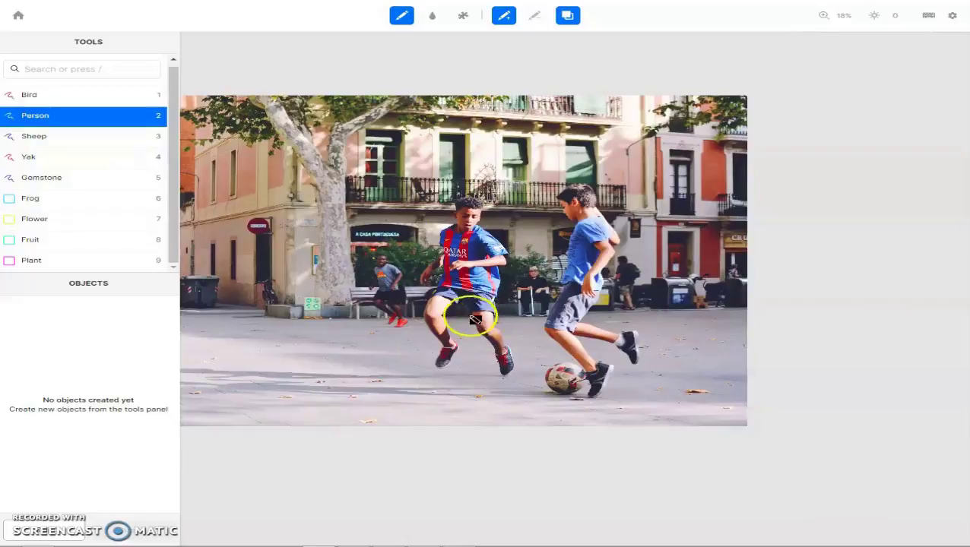
scroll(514, 340, up, 3)
scroll(519, 358, up, 3)
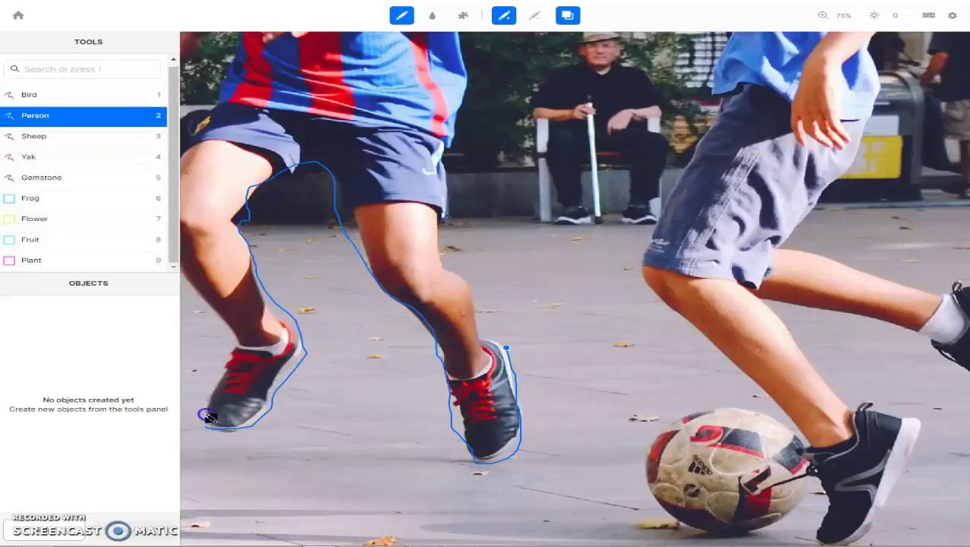
- Continue the outline around the striped-shirt boy's outer leg, arms, head and torso, closing it at the starting point by his shoe
scroll(245, 342, down, 3)
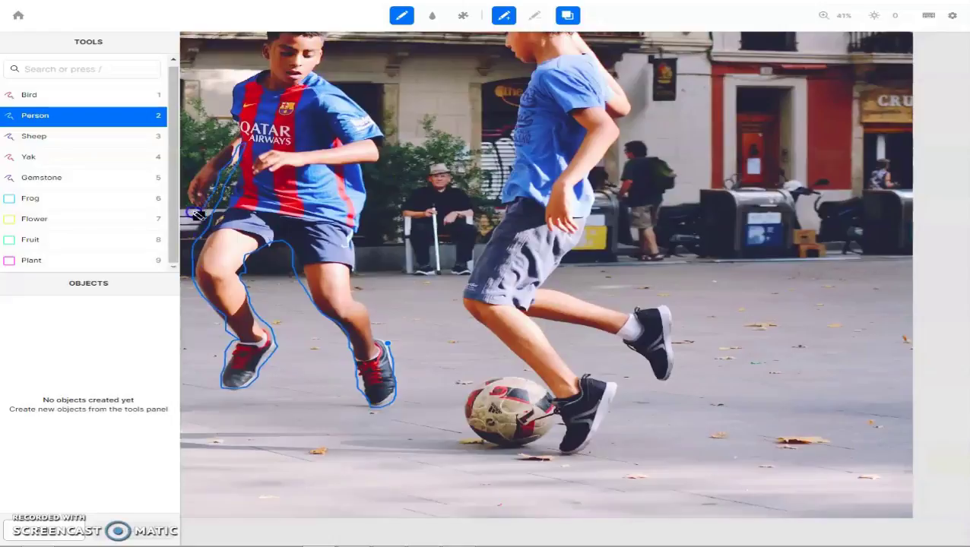
mouse_move(197, 215)
mouse_down()
mouse_move(202, 162)
mouse_move(243, 125)
mouse_up()
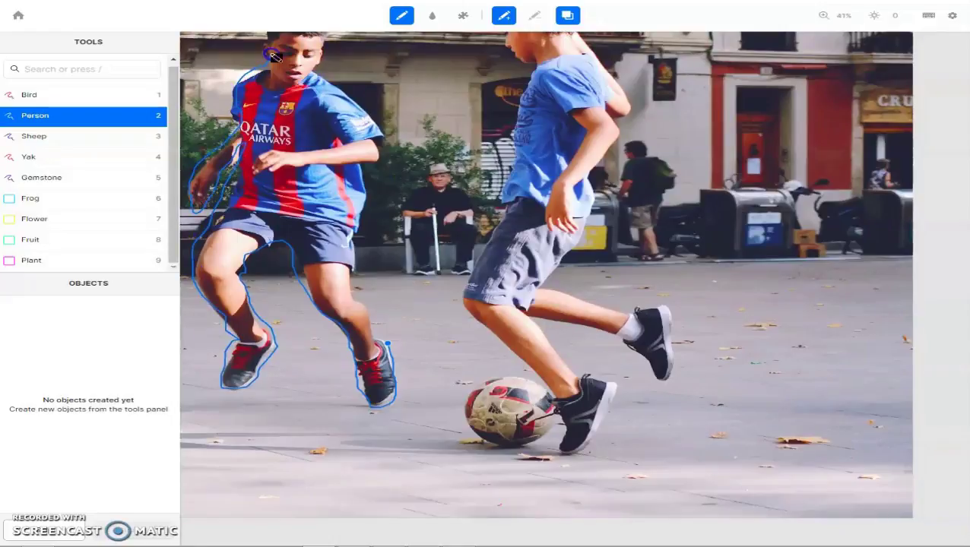
scroll(274, 55, down, 2)
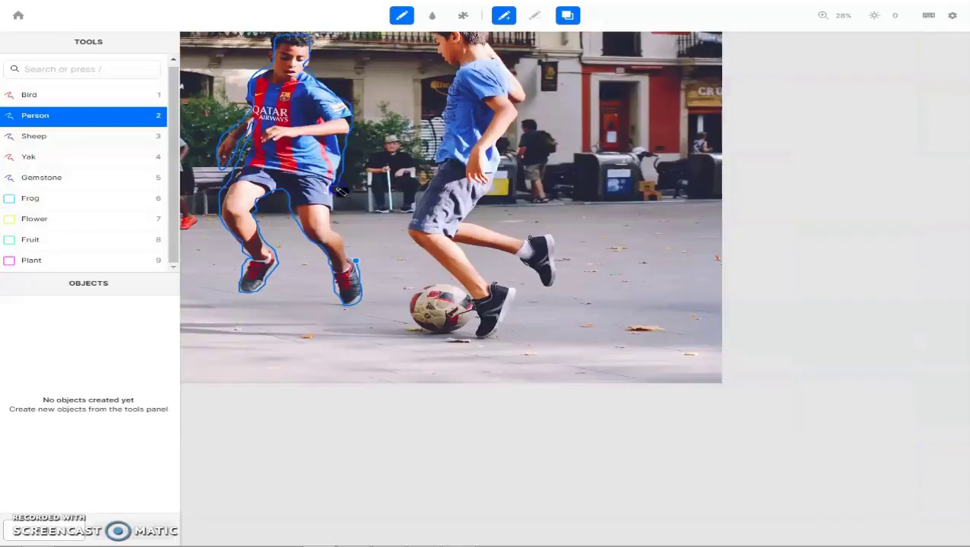
click(358, 263)
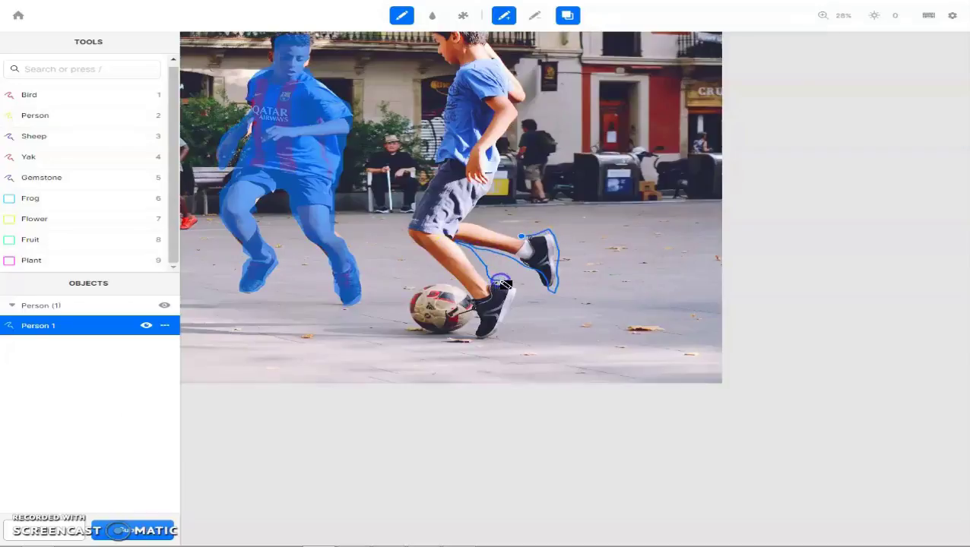
- Trace a separate Person outline around the boy in the blue shirt, excluding the ball, and close it at its starting point
click(39, 116)
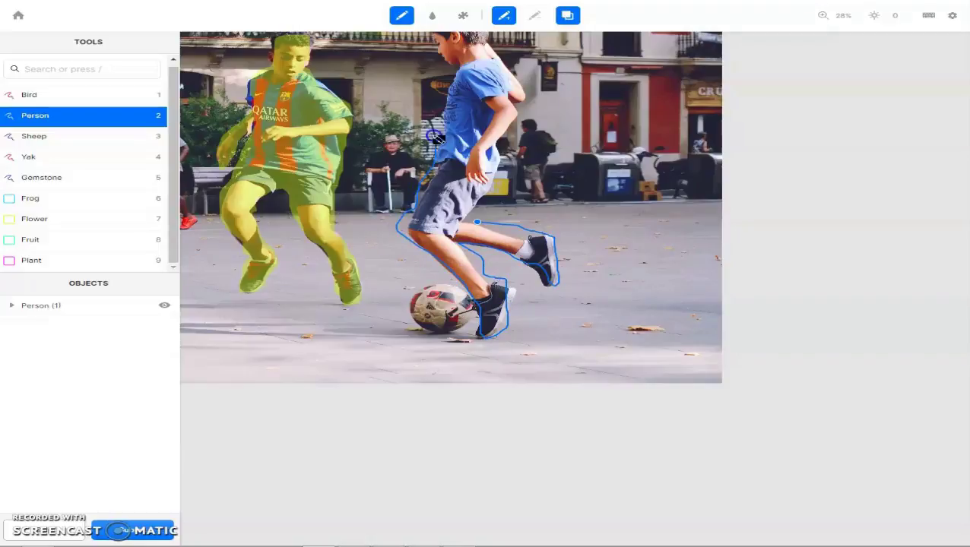
scroll(435, 45, down, 3)
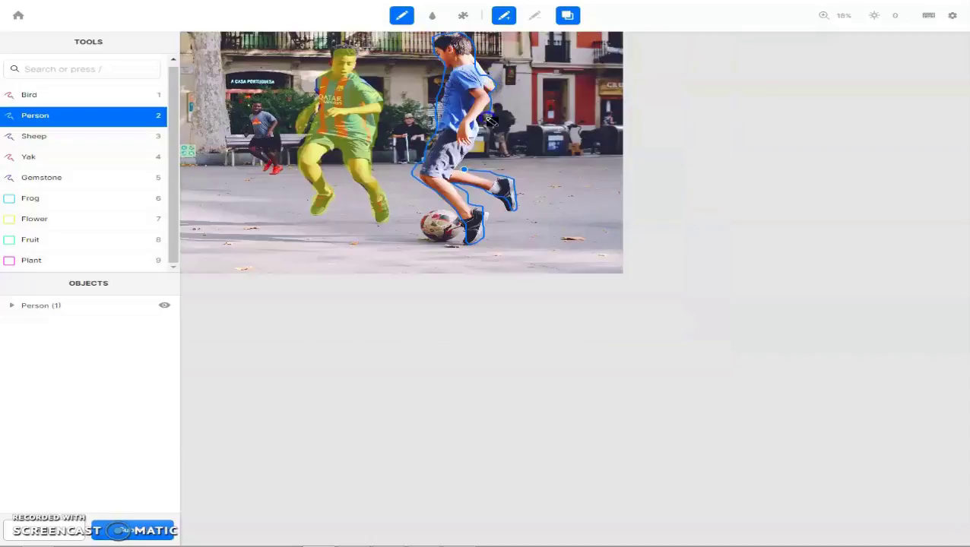
click(467, 171)
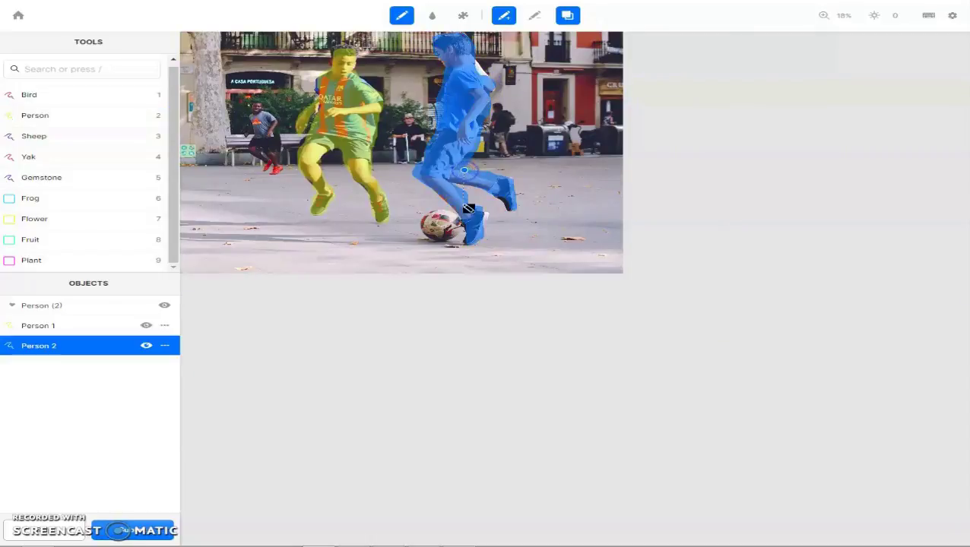
key(Escape)
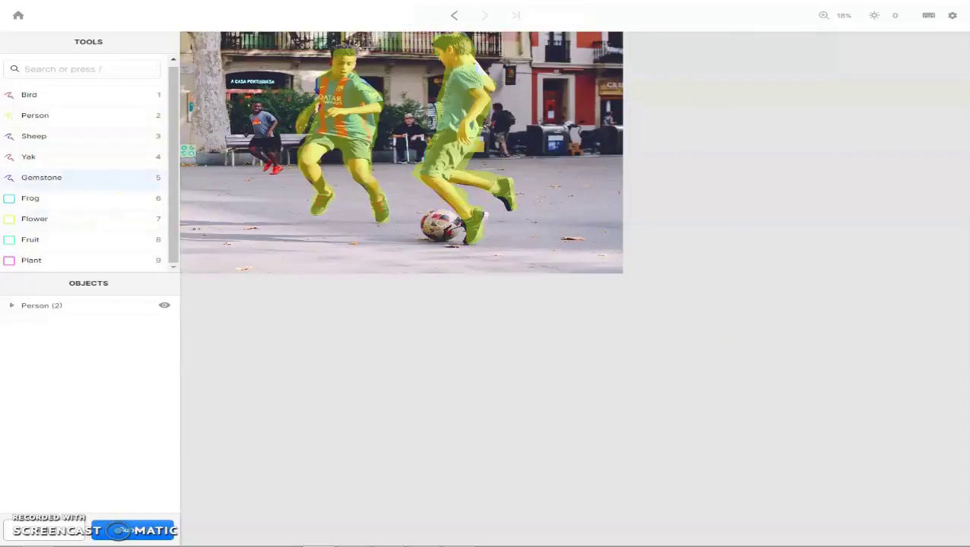
- Trace a separate Person outline around the background boy in the grey shirt near the bench, closing it at the top of his head
click(43, 120)
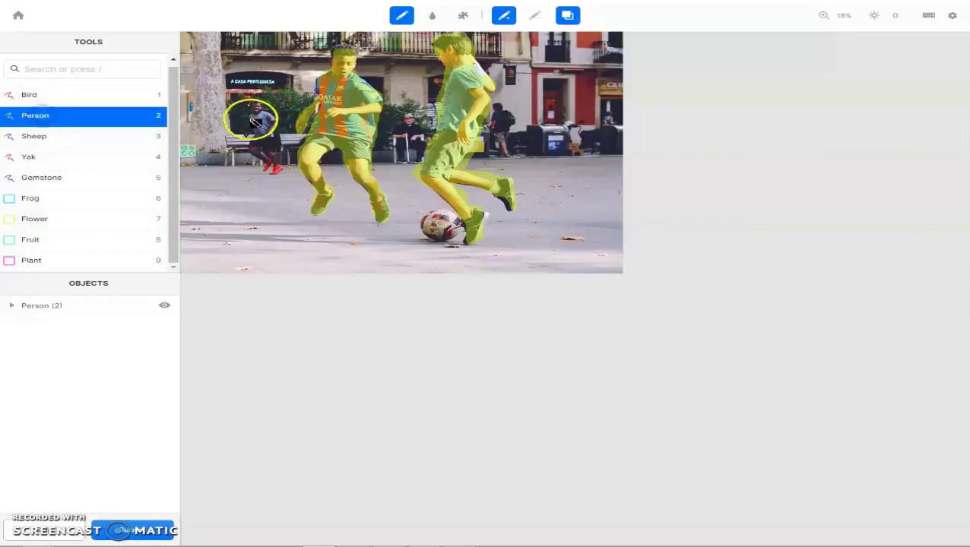
scroll(253, 107, up, 3)
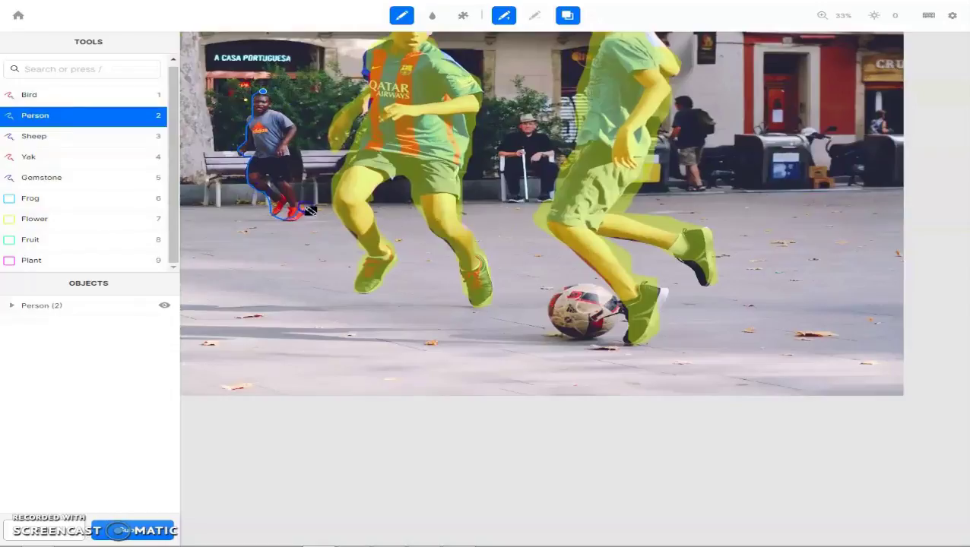
click(264, 93)
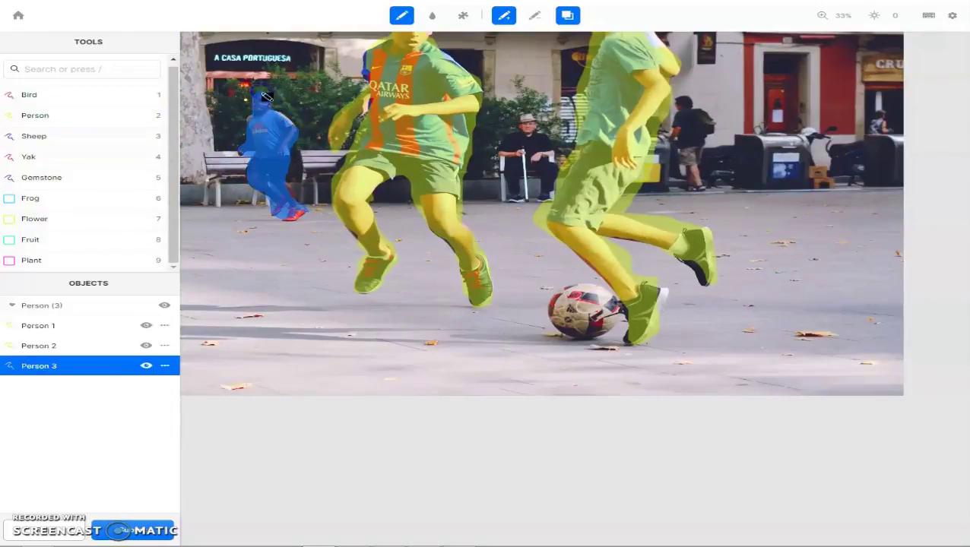
- Submit the football image's three Person labels and close the completion message without going to the project overview
scroll(353, 175, down, 5)
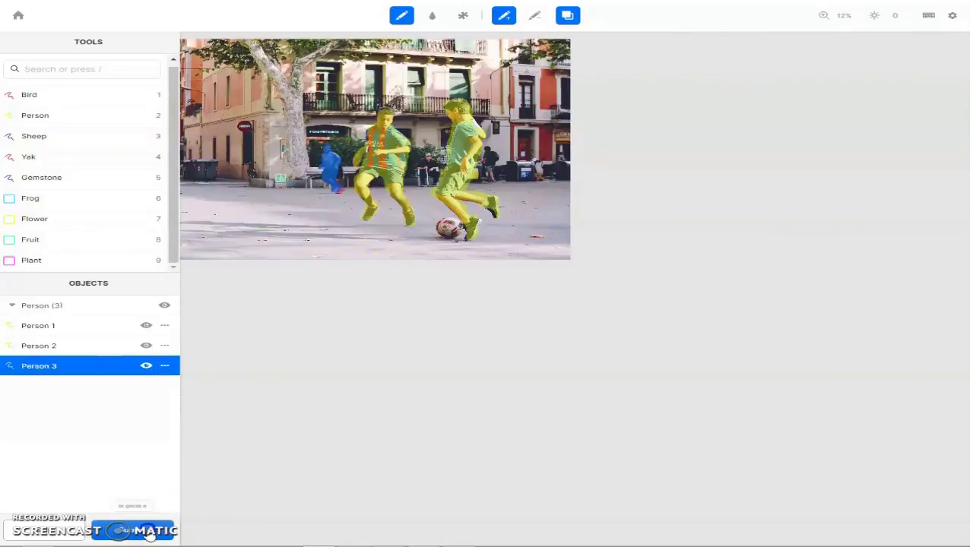
key(Return)
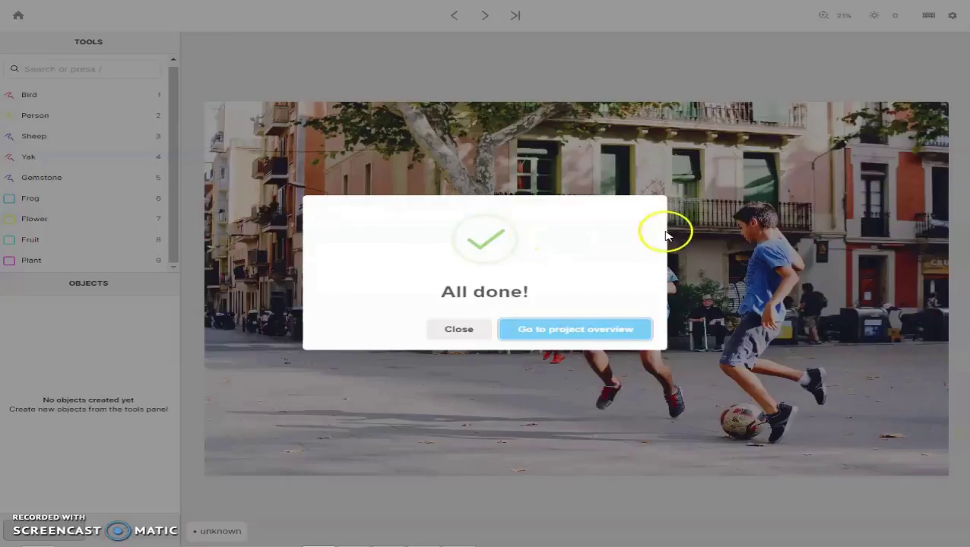
click(496, 241)
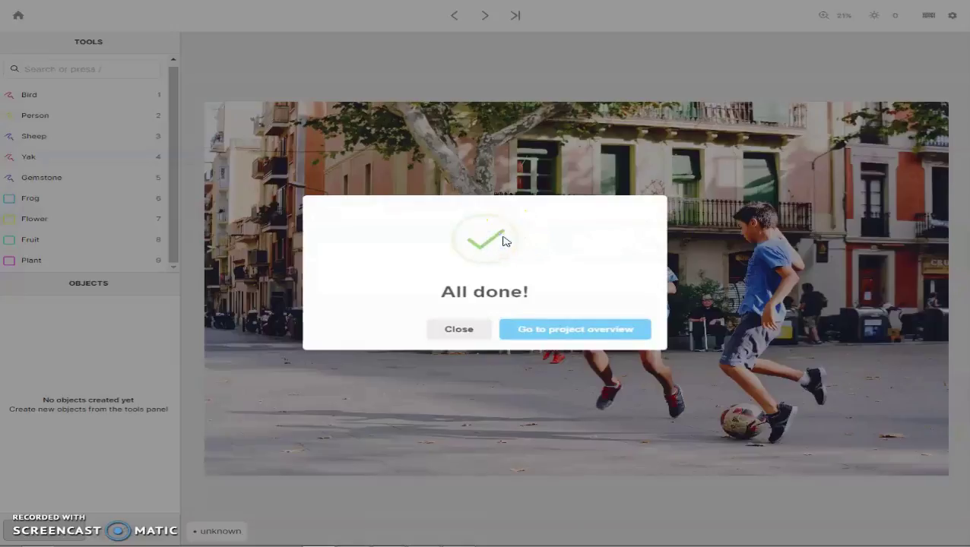
click(460, 332)
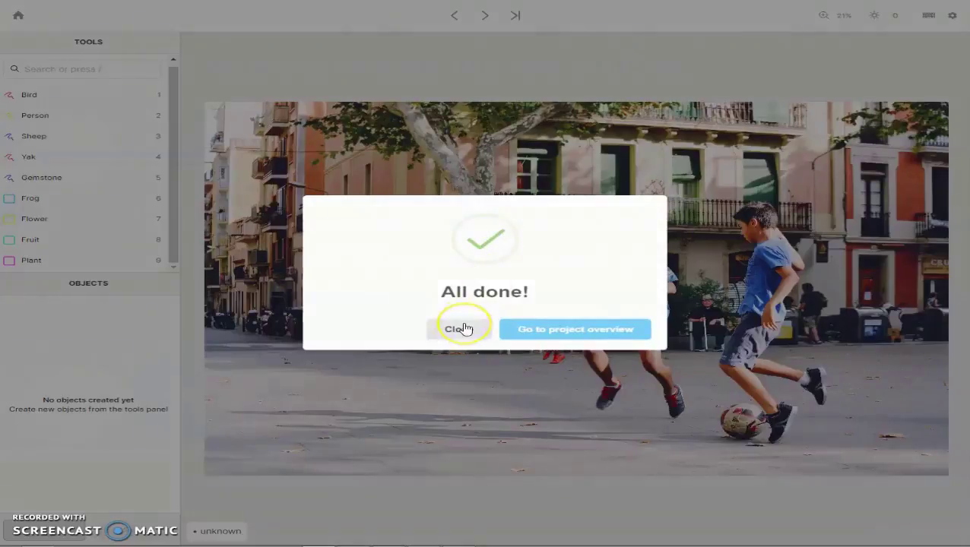